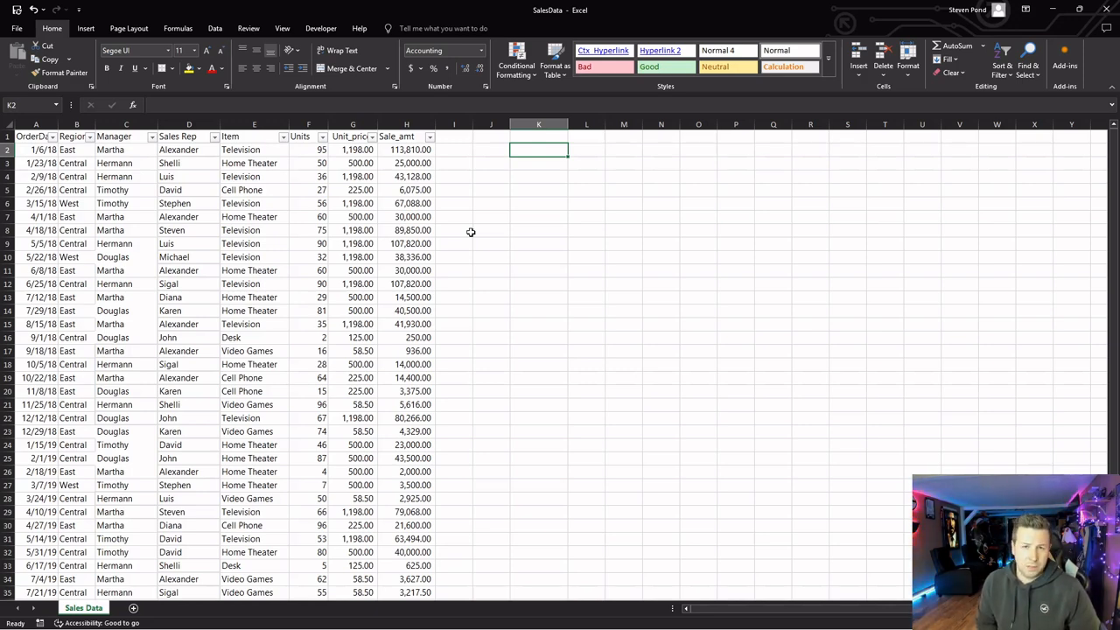
Examine the Sale_amt column, the formula in H2, and the products listed in the Item column
click(406, 125)
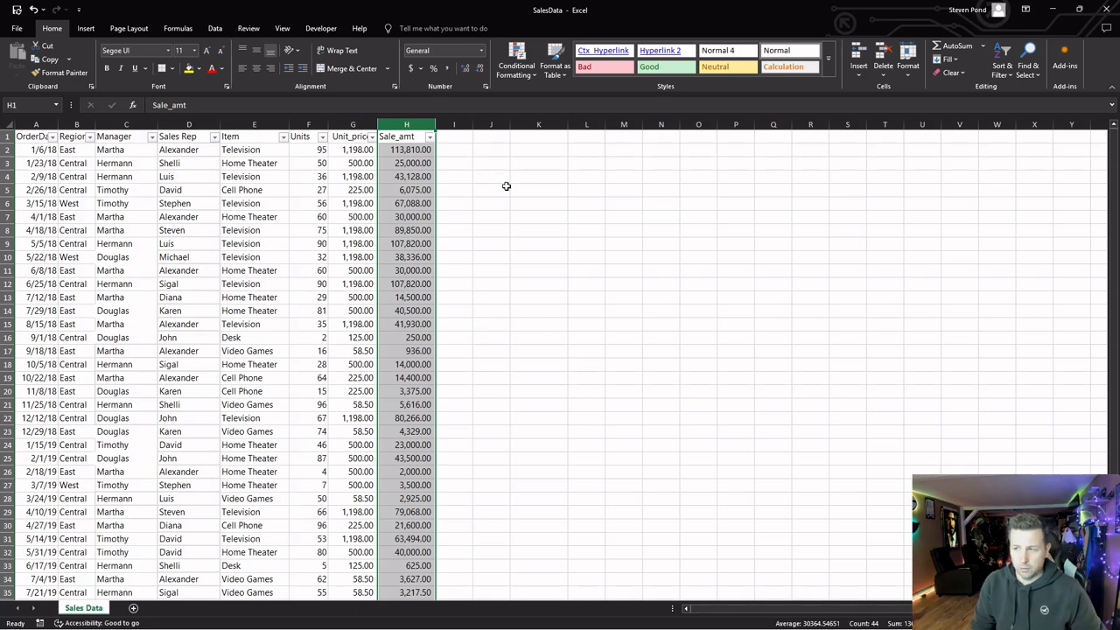
shift+click(416, 251)
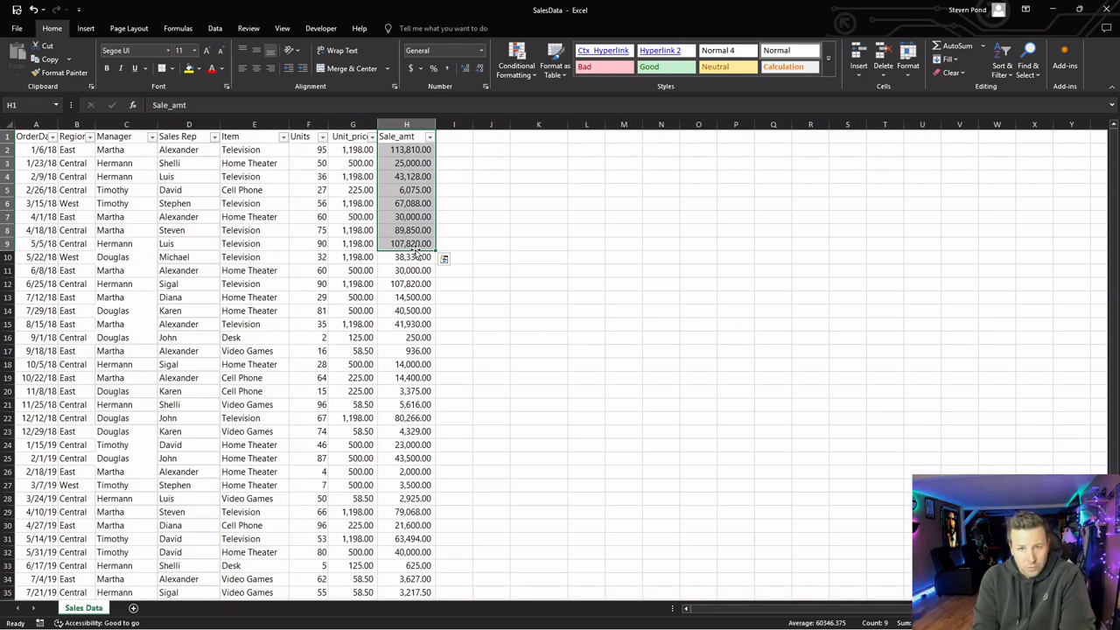
click(411, 149)
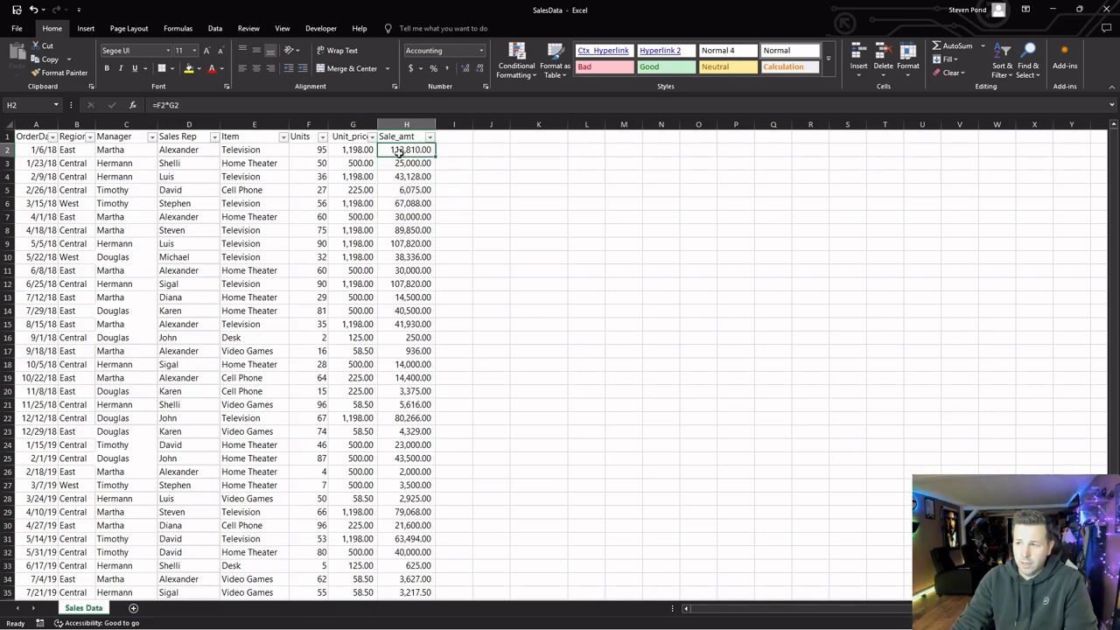
click(408, 124)
click(256, 147)
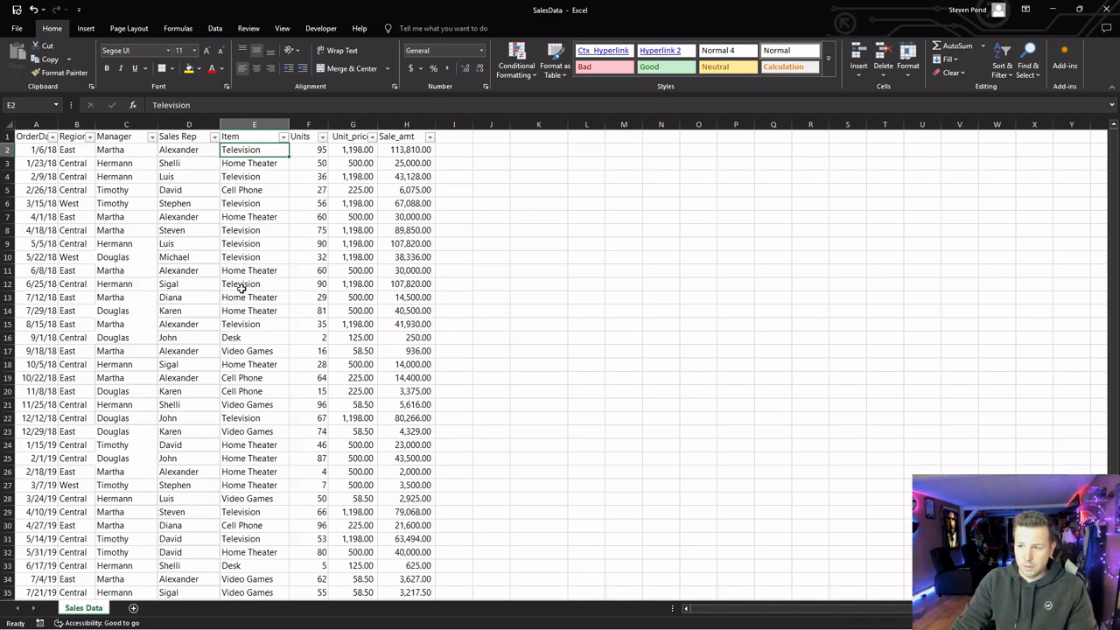
click(253, 341)
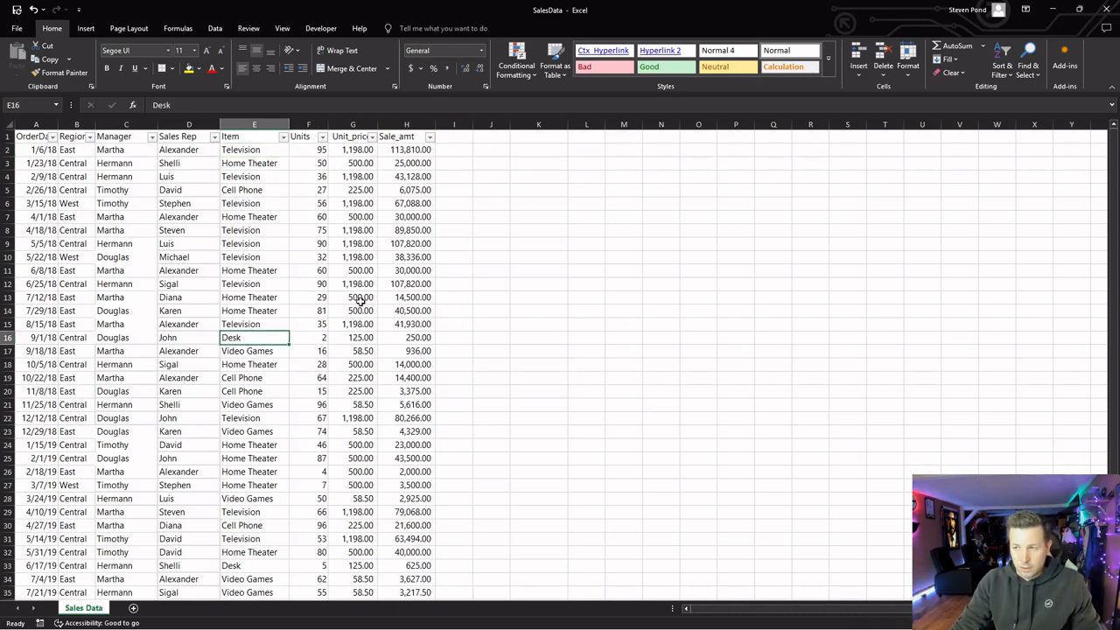
click(406, 150)
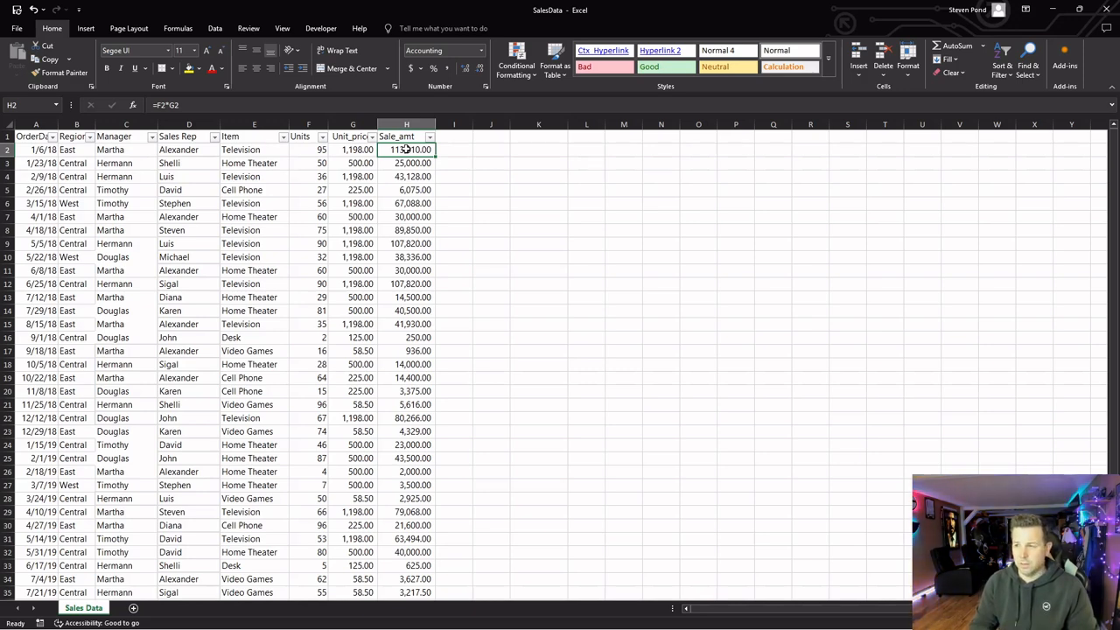
Enter the labels Sum, Count and Average in cells K2 to K4 and go to L2
click(521, 153)
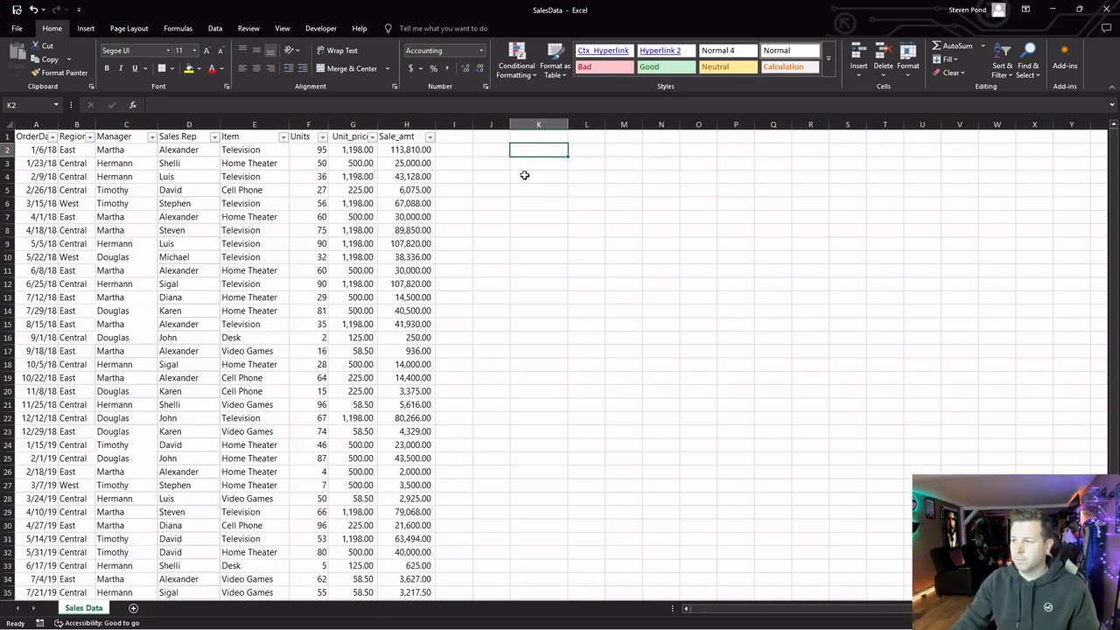
text(Sum)
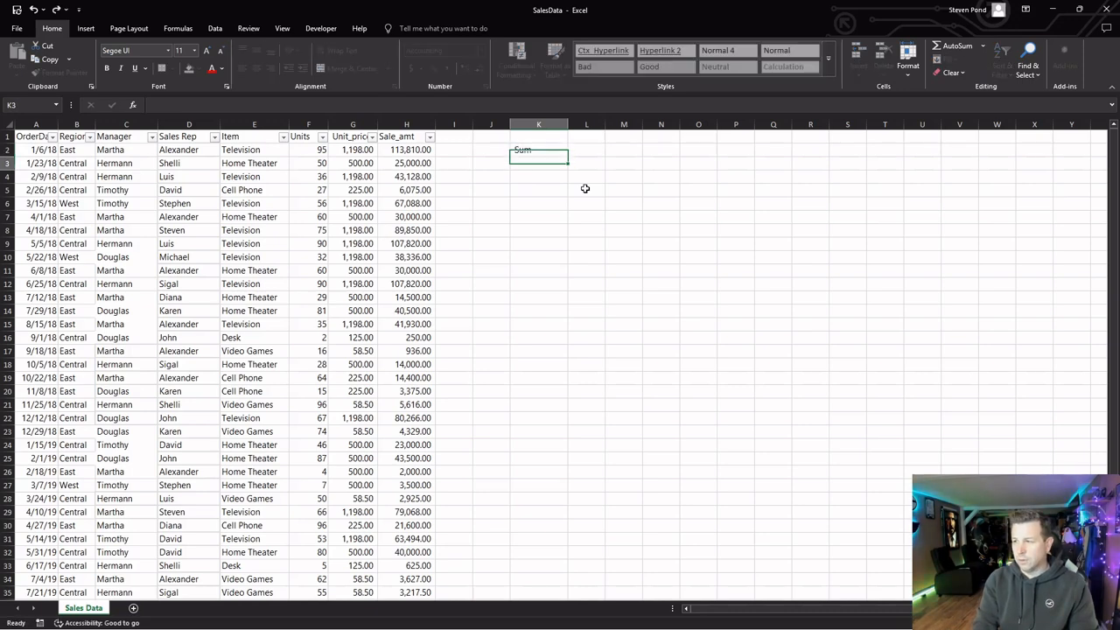
key(Return)
text(Count)
key(Return)
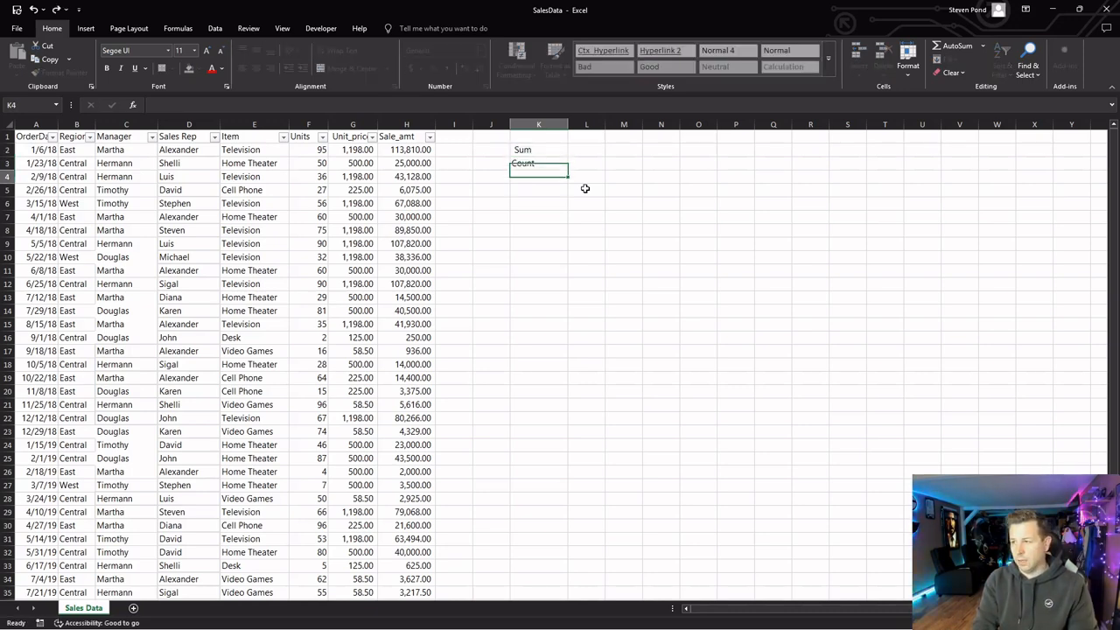
text(Average)
key(Return)
key(Right)
key(Up)
key(Up)
key(Up)
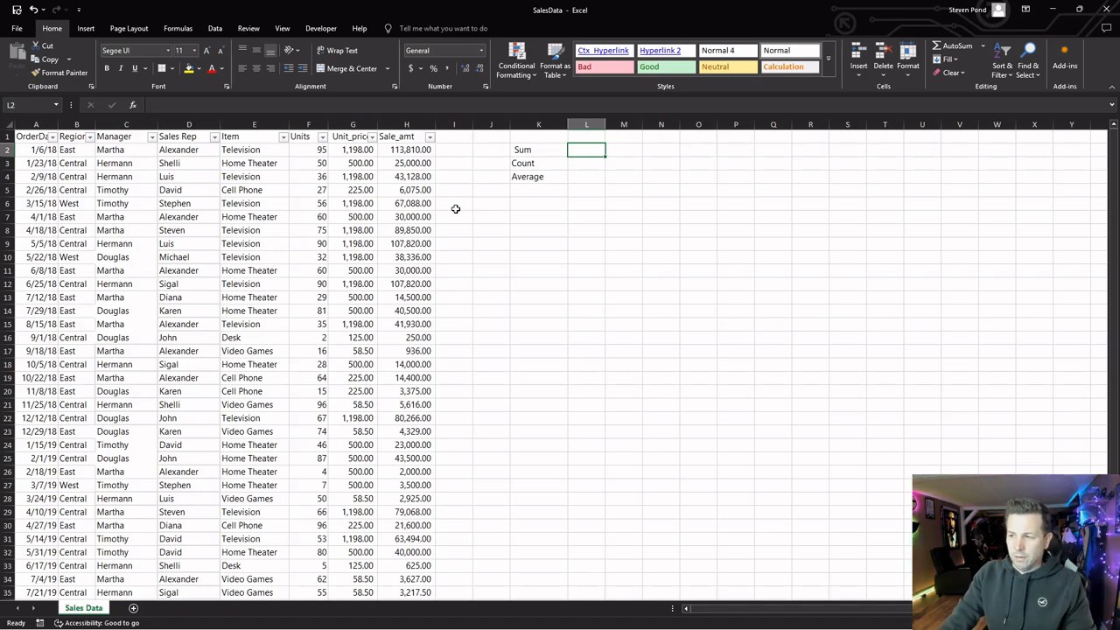
Review the Units, Unit_price and Sale_amt columns and the formula that multiplies units by price
click(354, 151)
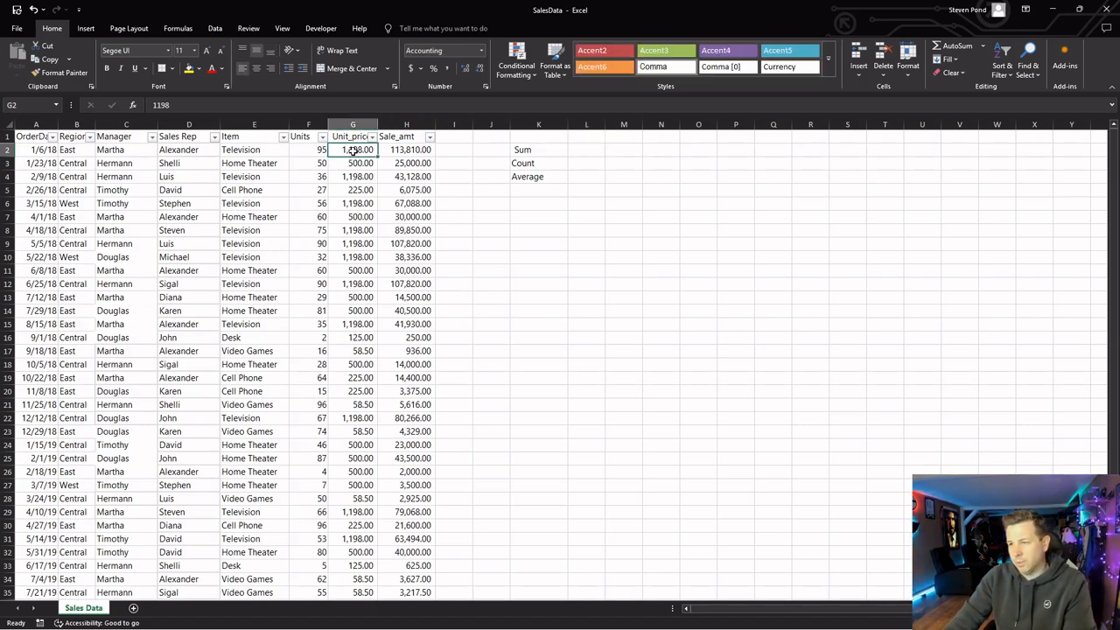
click(307, 124)
click(352, 125)
click(406, 125)
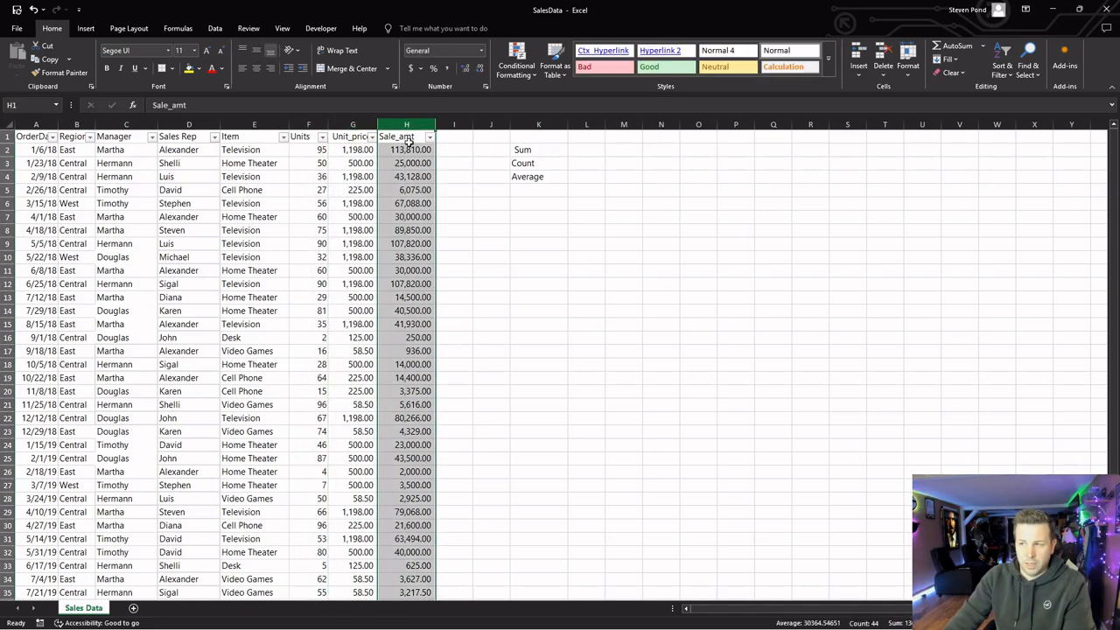
click(407, 149)
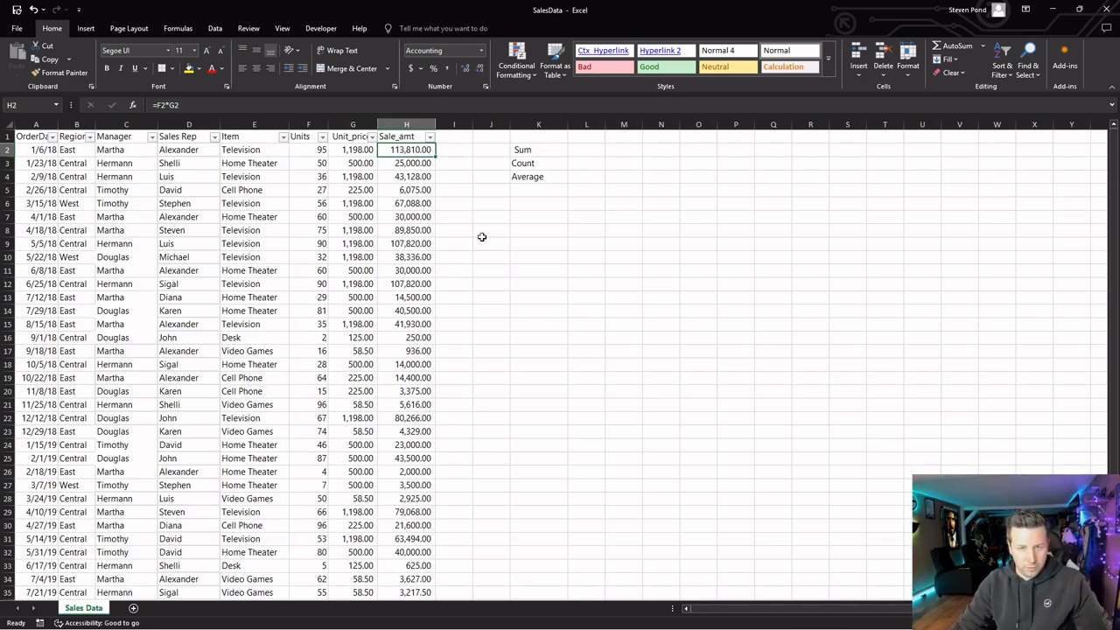
Enter a SUM formula in L2 that totals the Sale_amt values in H2:H44
click(589, 149)
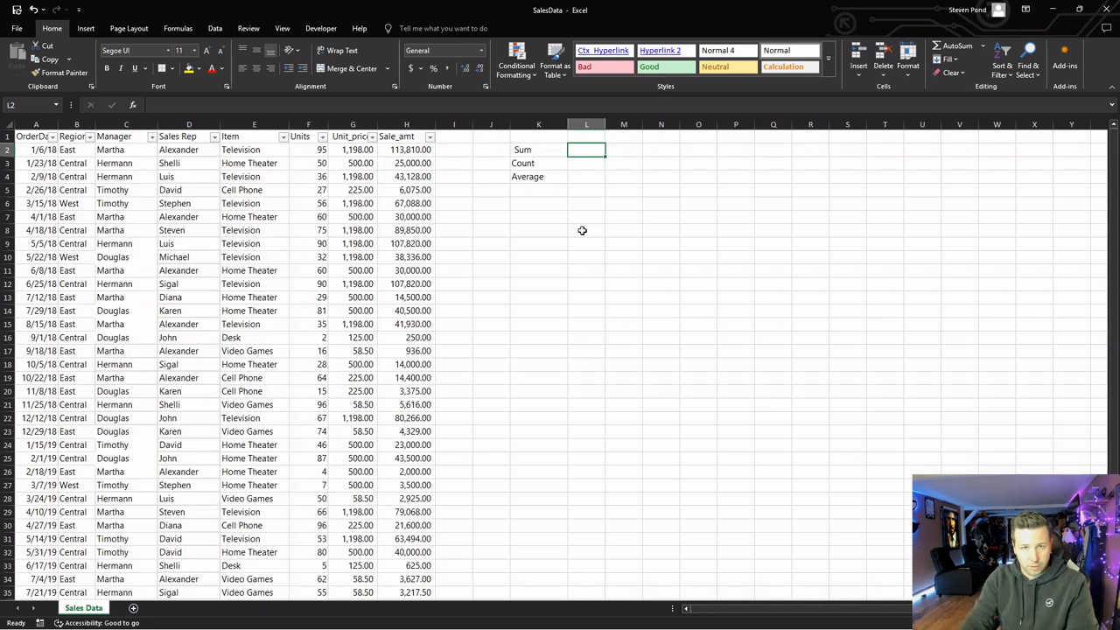
text(=sum()
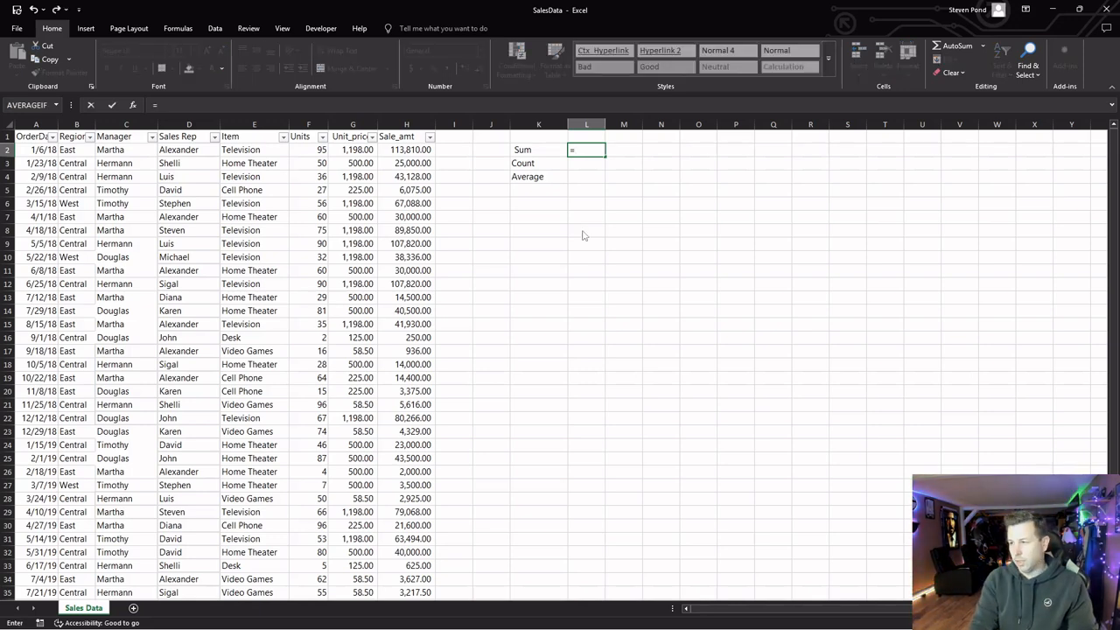
click(401, 124)
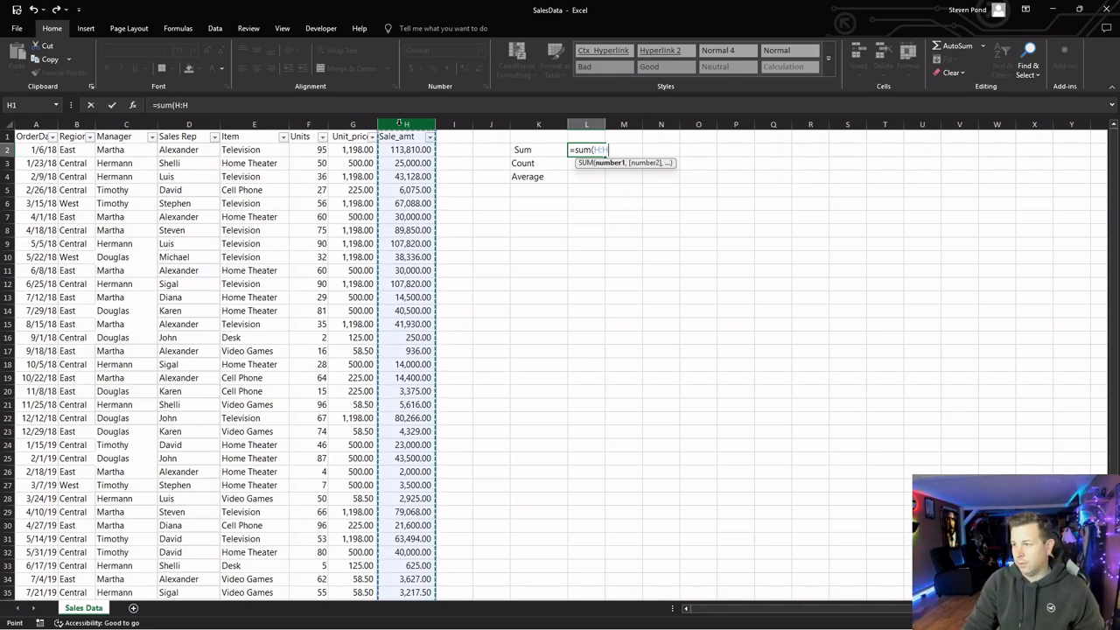
key(BackSpace)
key(BackSpace)
key(BackSpace)
drag(413, 149, 439, 536)
scroll(602, 330, up, 3)
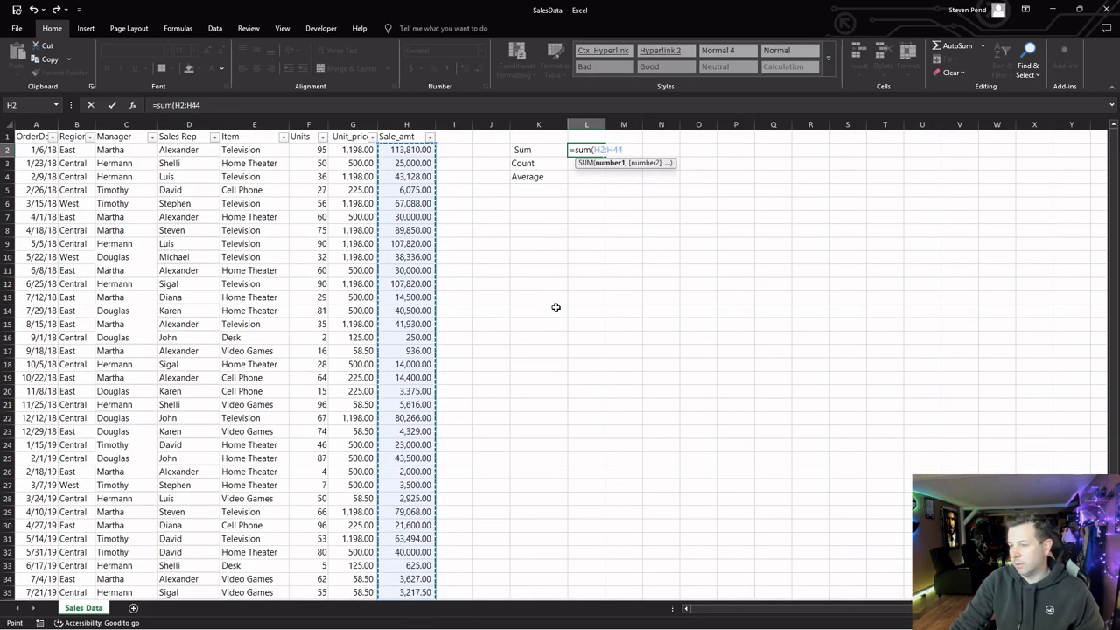
key(Return)
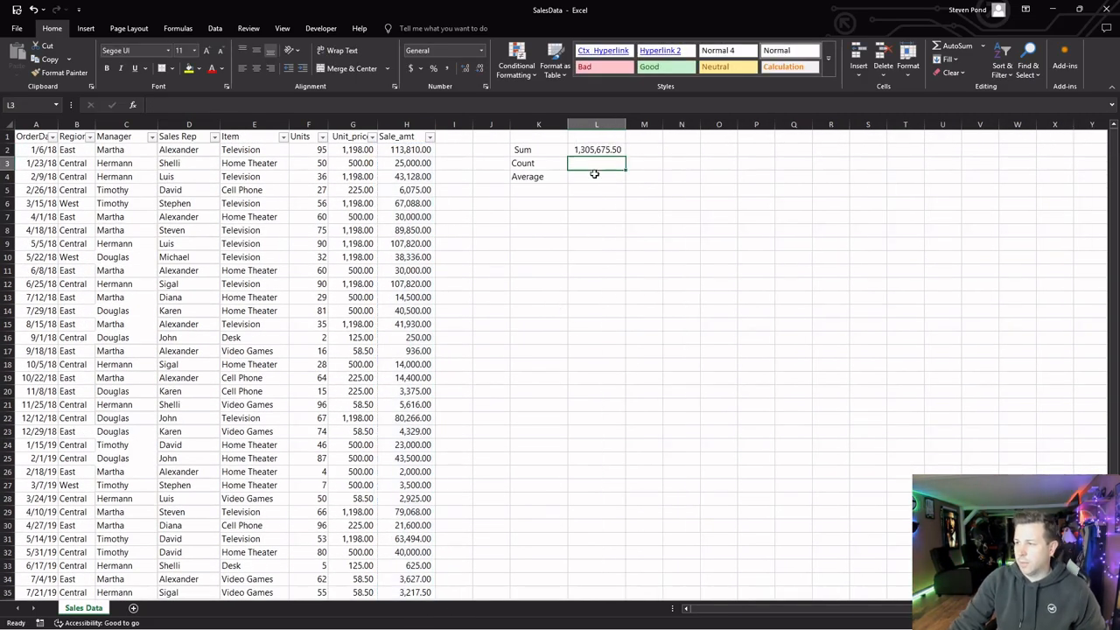
Look over the Sale_amt column and the whole data set in columns A to H
click(407, 125)
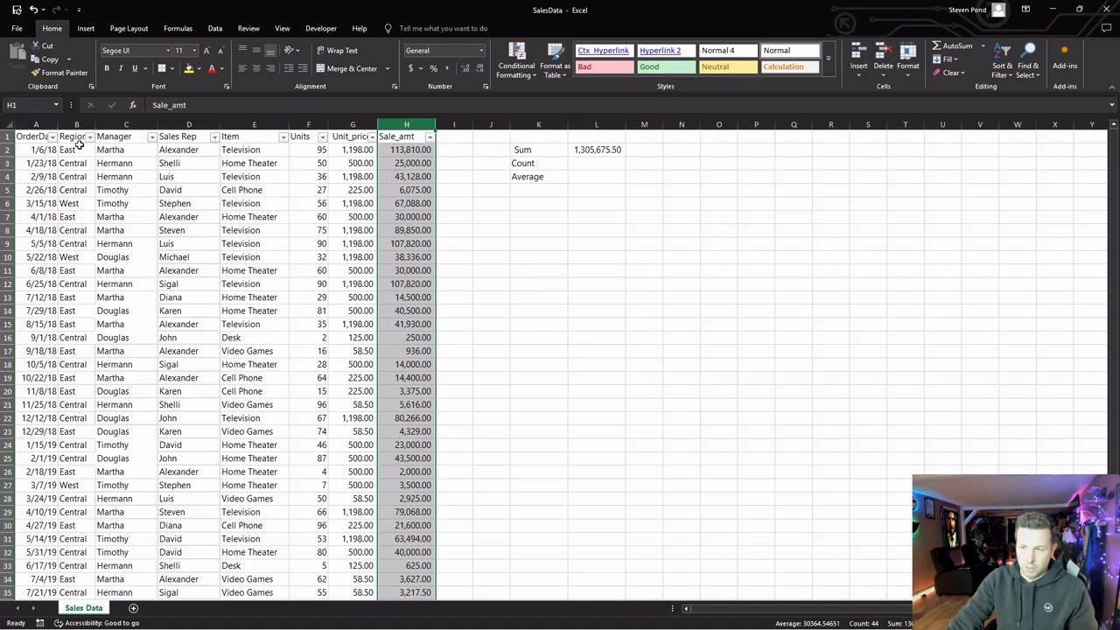
drag(51, 125, 379, 122)
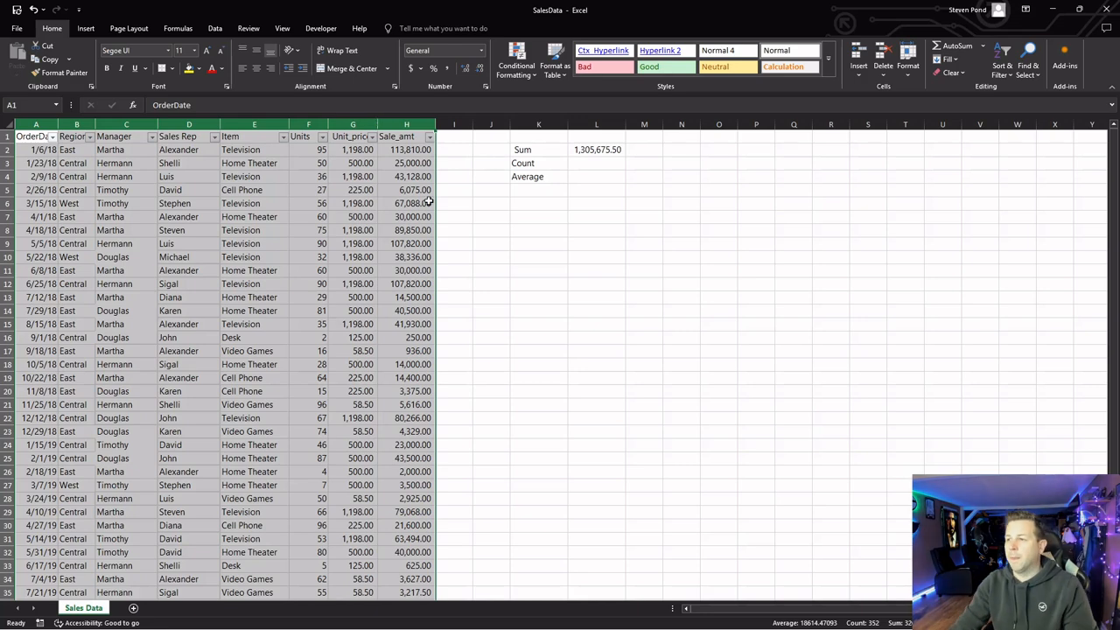
click(580, 175)
Enter a COUNT formula in L3 that counts the Sale_amt values in H2:H44
click(596, 166)
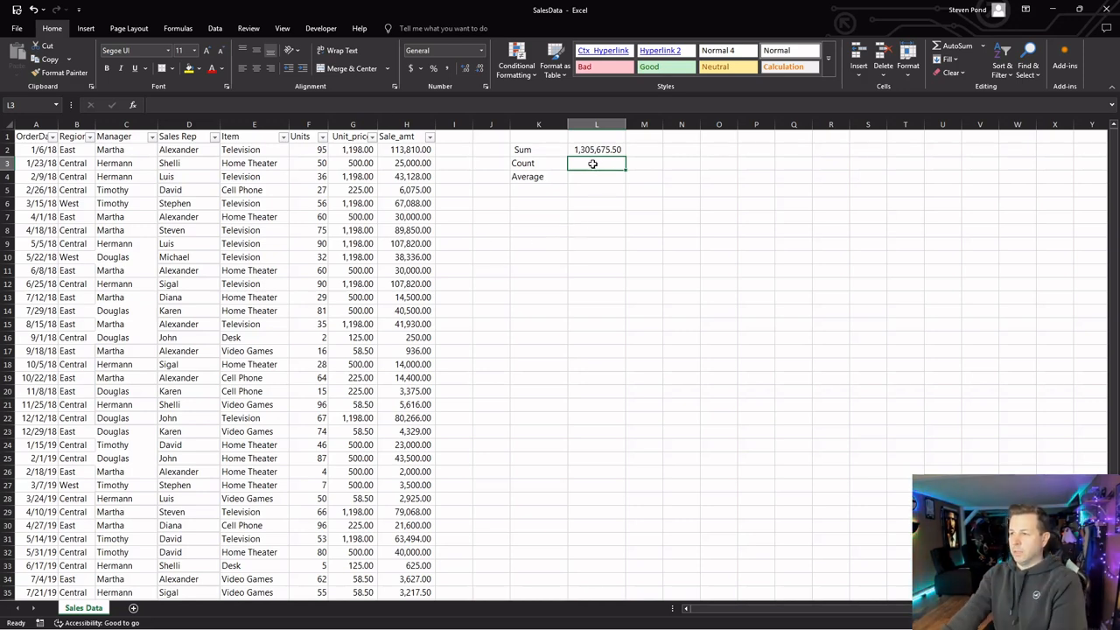
text(=count()
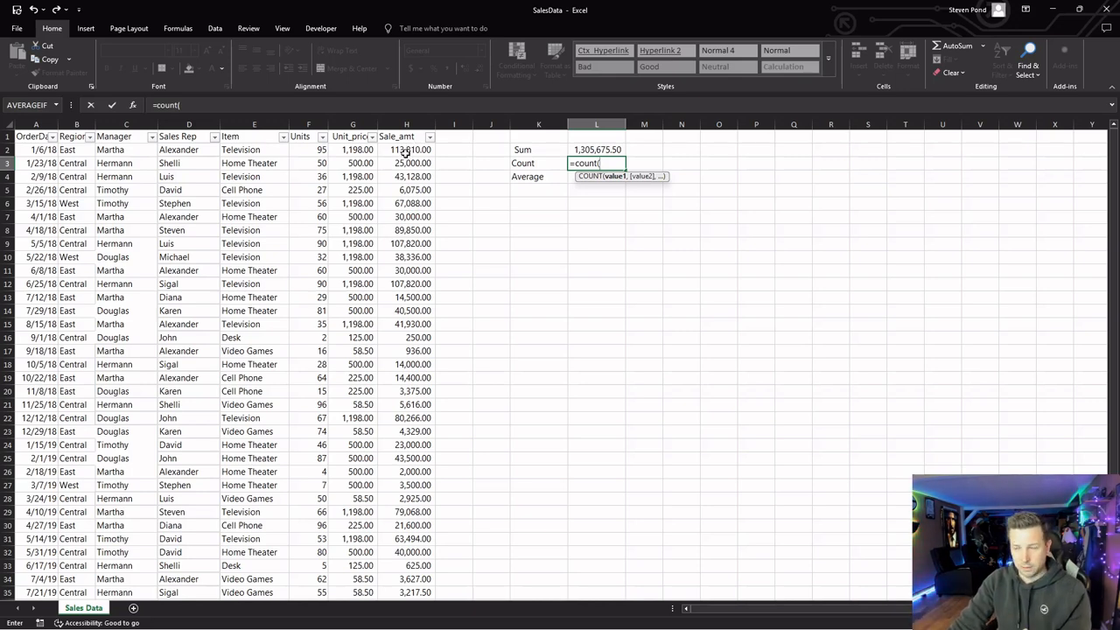
drag(406, 151, 412, 604)
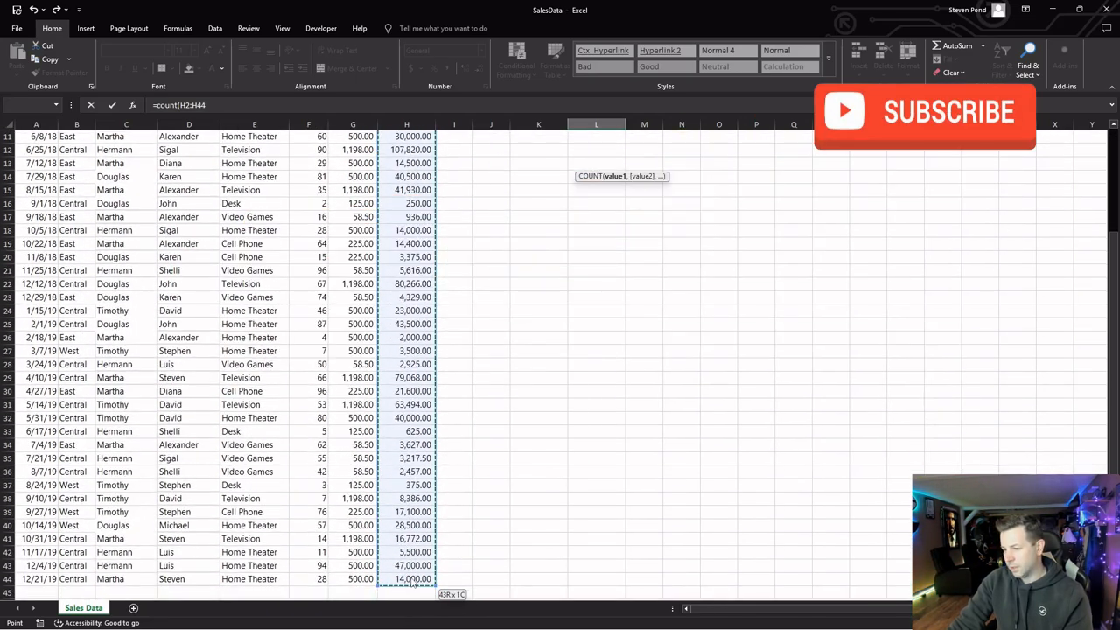
scroll(525, 371, up, 4)
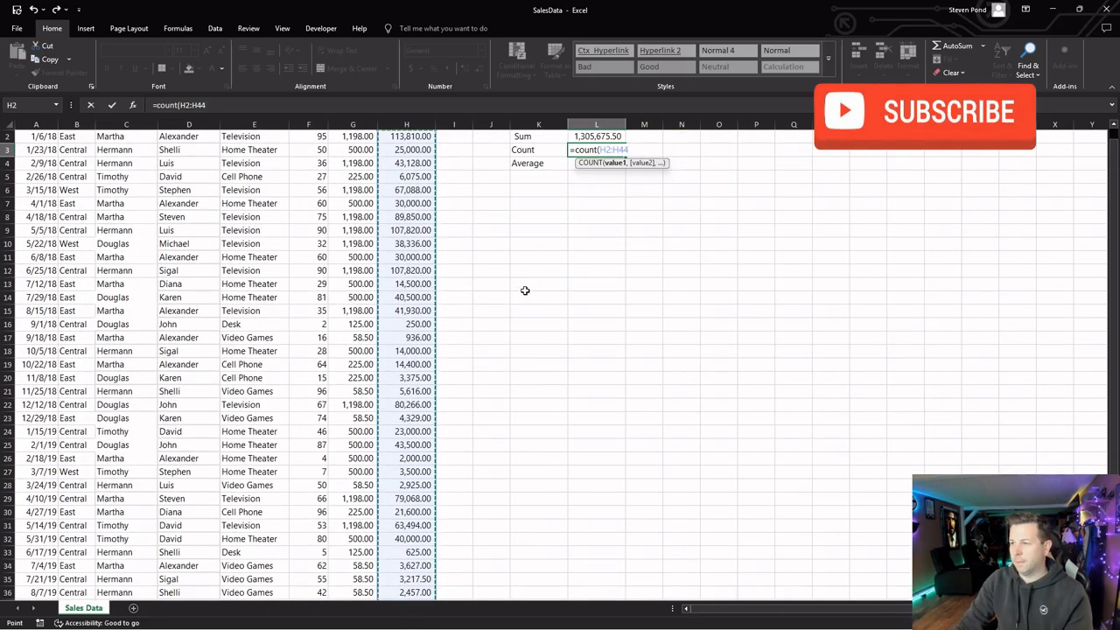
key(Return)
Check the formulas in L3 and L2 and the Sum label in K2
click(597, 152)
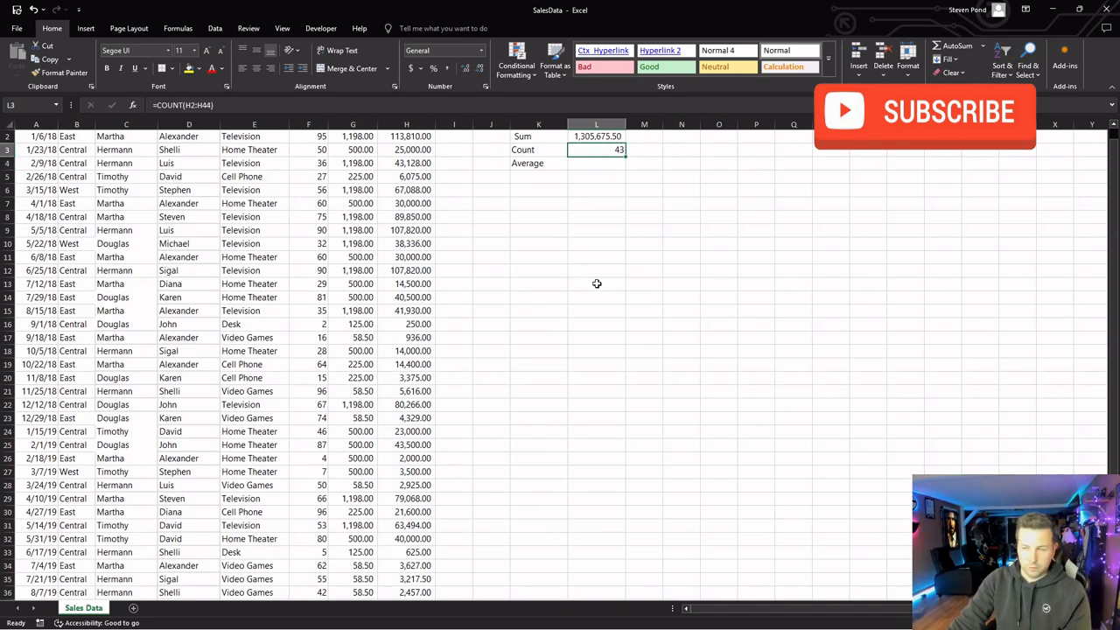
scroll(599, 263, up, 1)
click(593, 150)
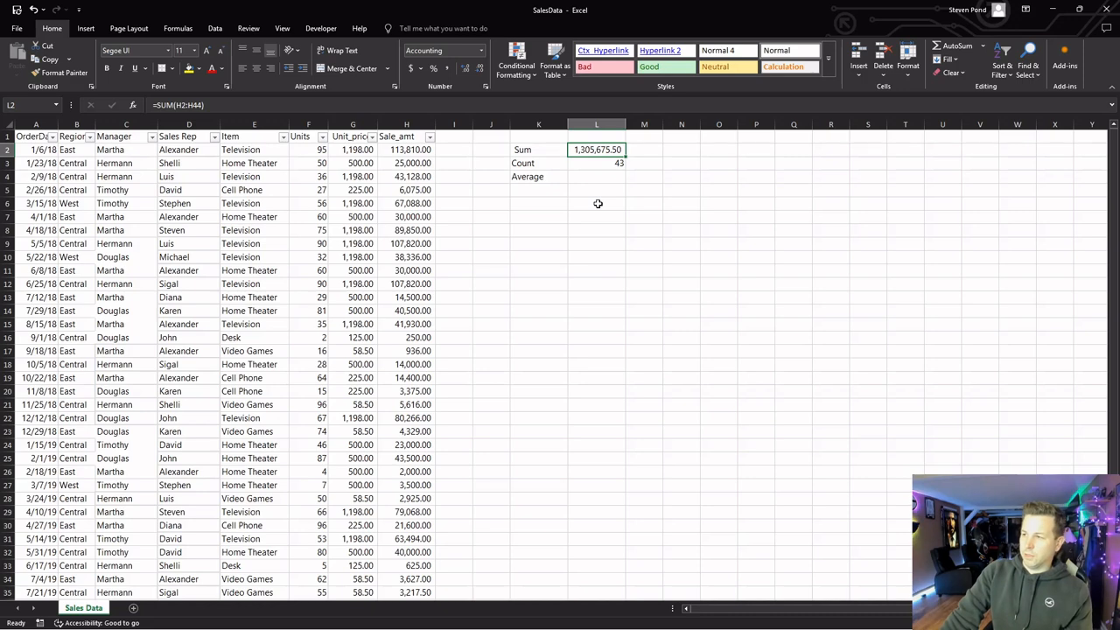
click(549, 151)
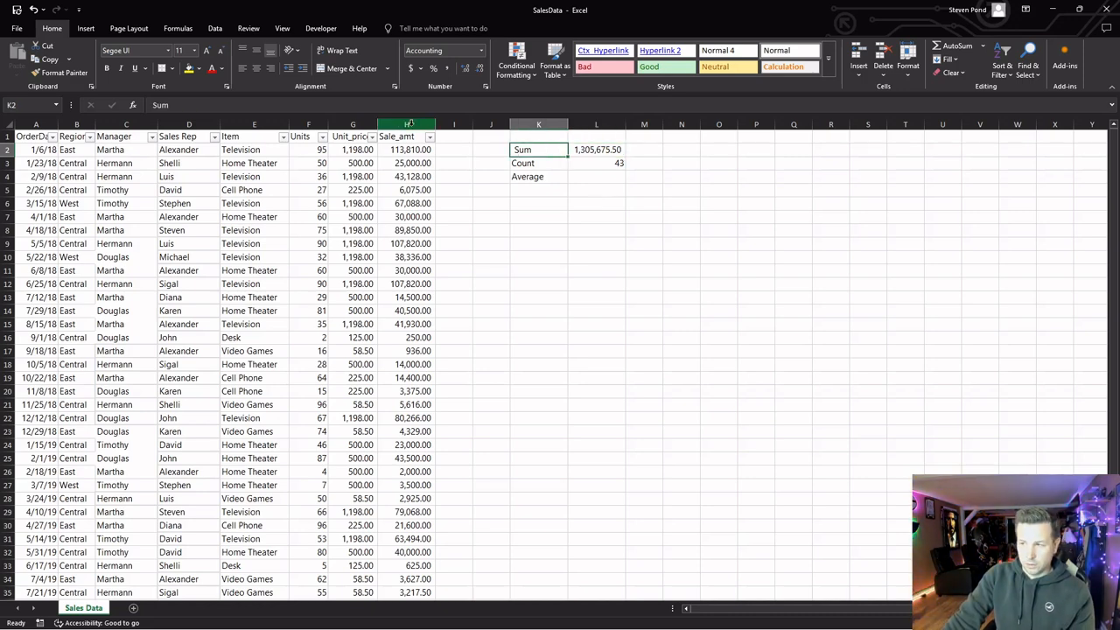
Enter an AVERAGE formula in L4 that averages the Sale_amt values in H2:H44
click(597, 163)
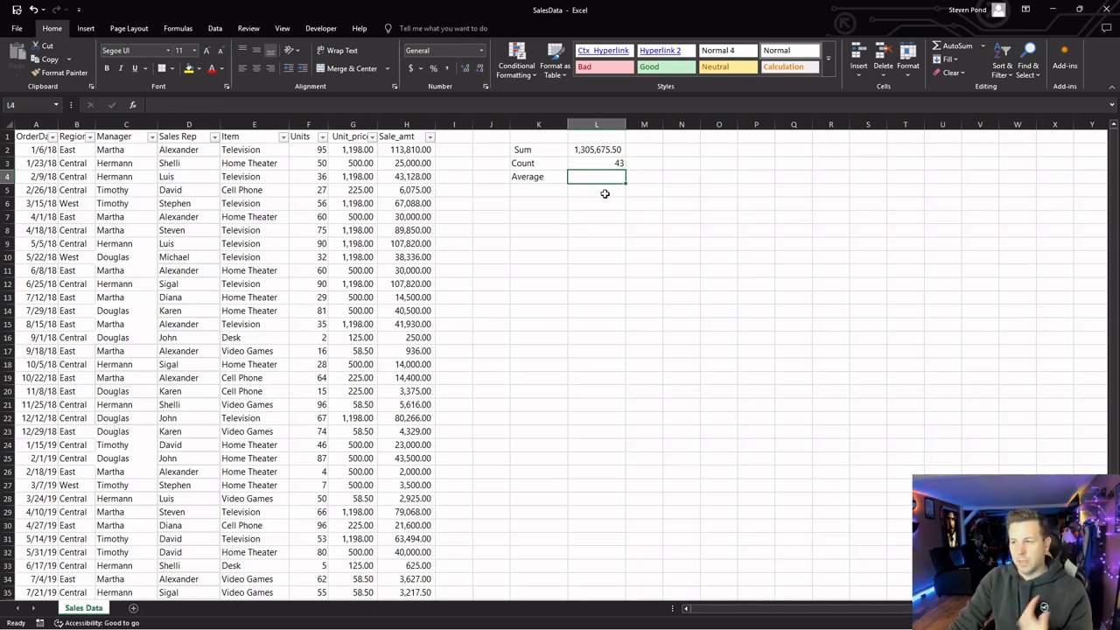
text(=)
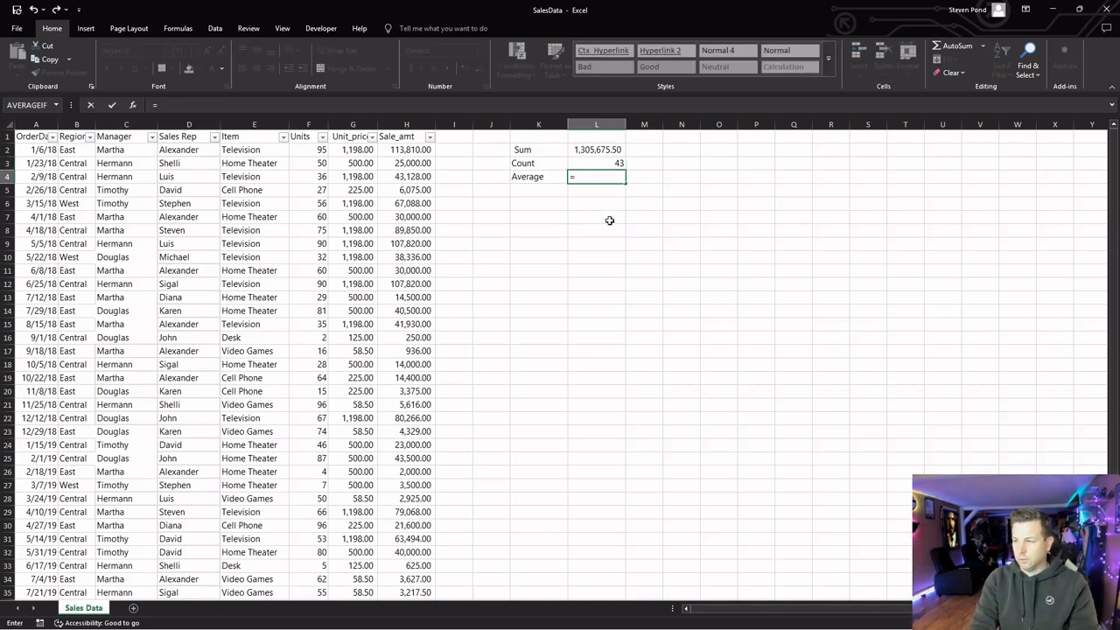
text(average)
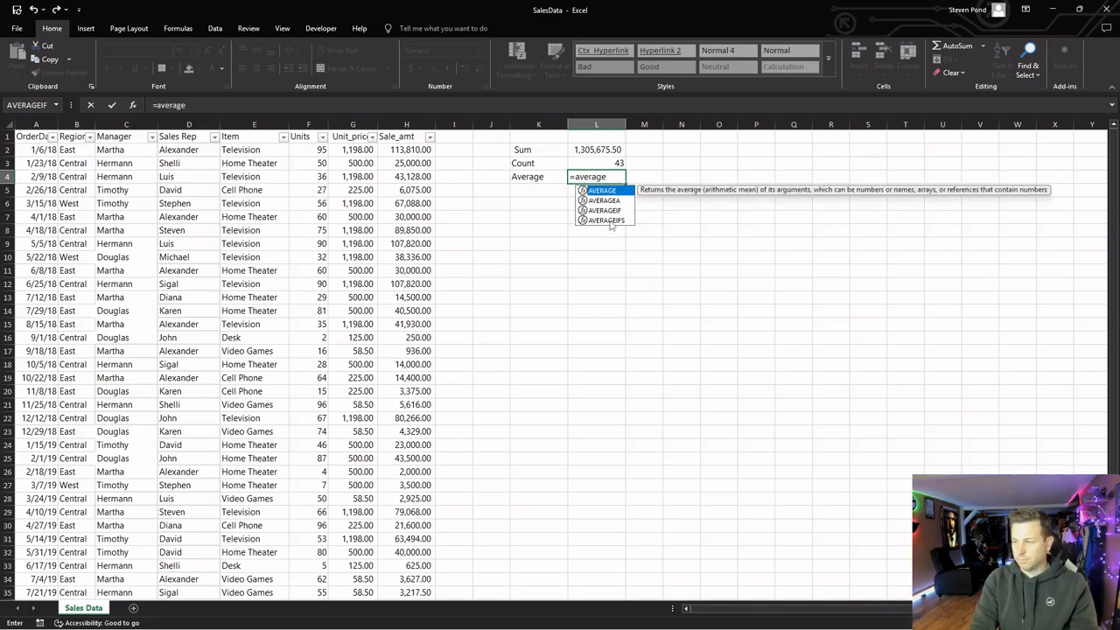
text(()
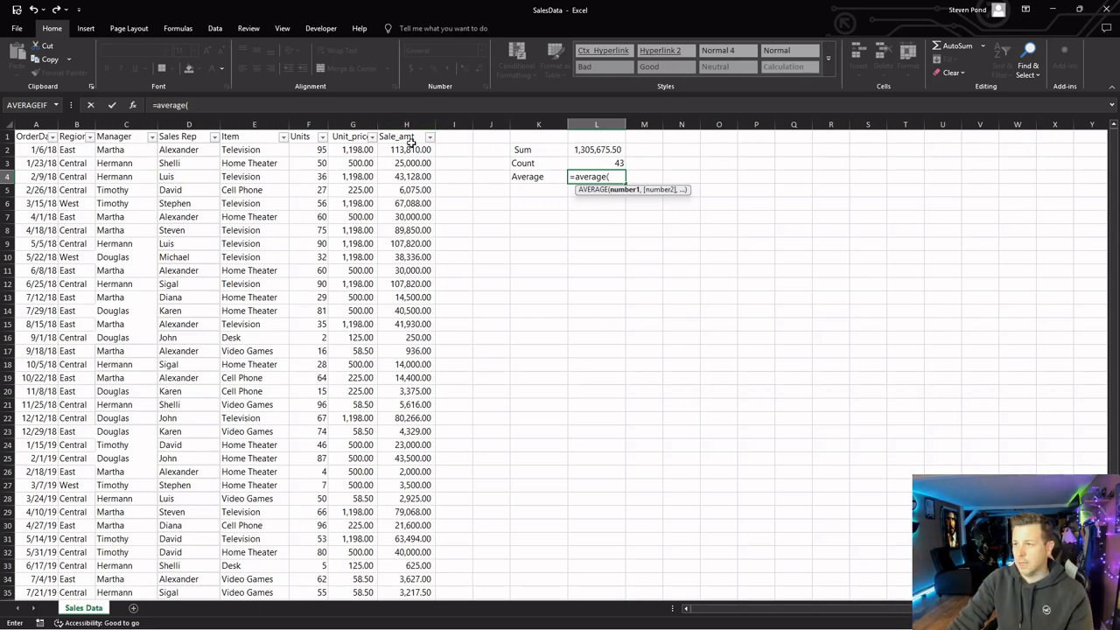
drag(409, 150, 415, 581)
scroll(586, 425, up, 4)
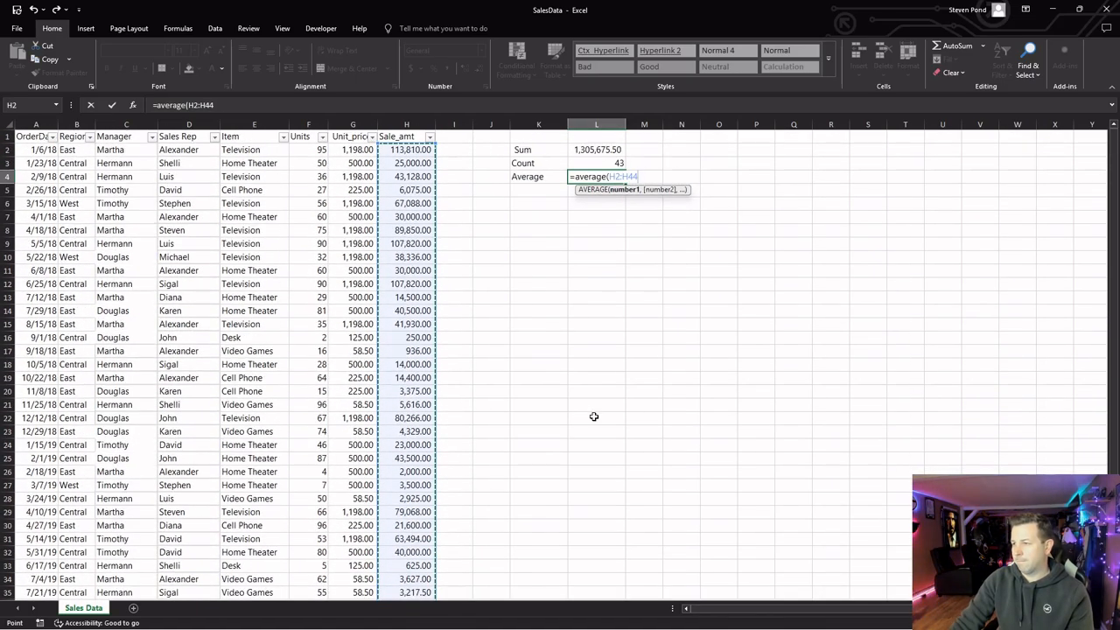
key(Return)
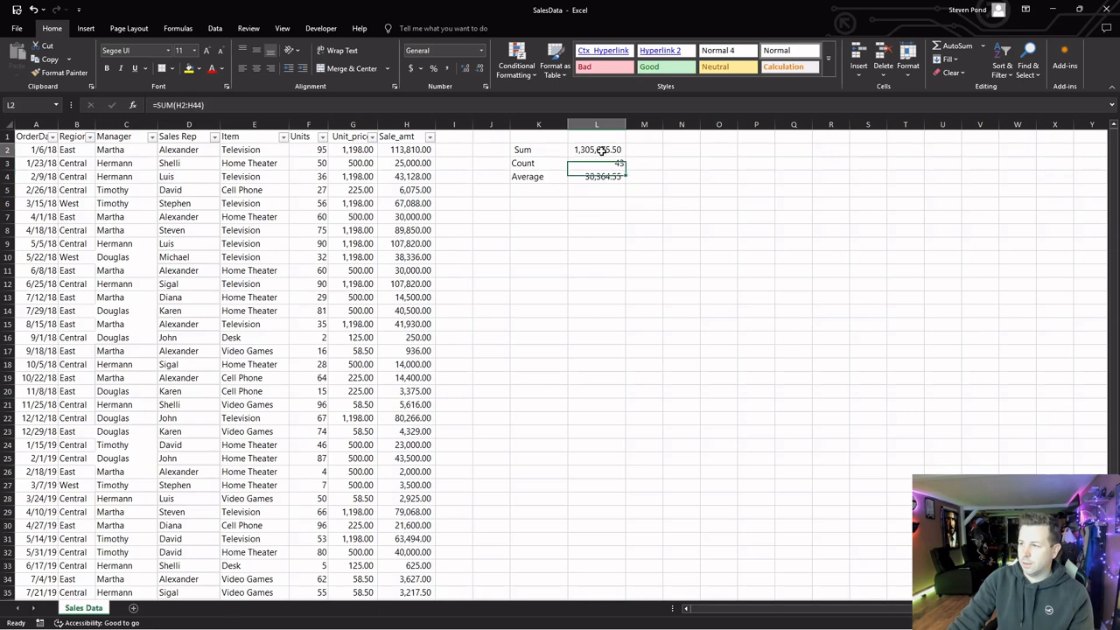
Compare the Sum formula with the first Sale_amt values and inspect the Count formula
click(596, 150)
drag(391, 151, 405, 219)
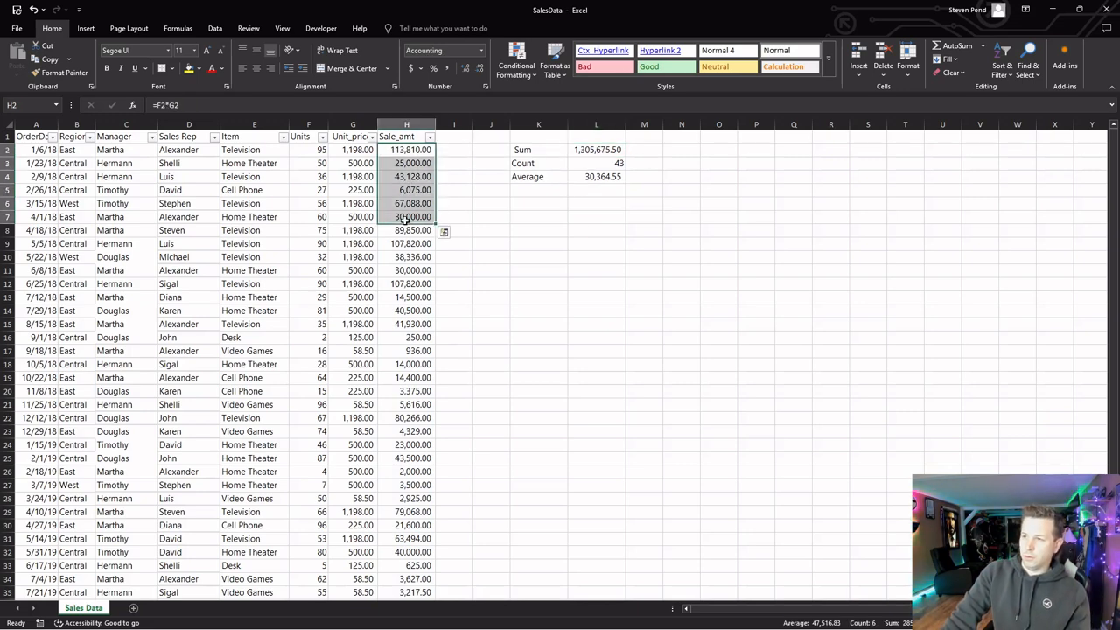
click(608, 164)
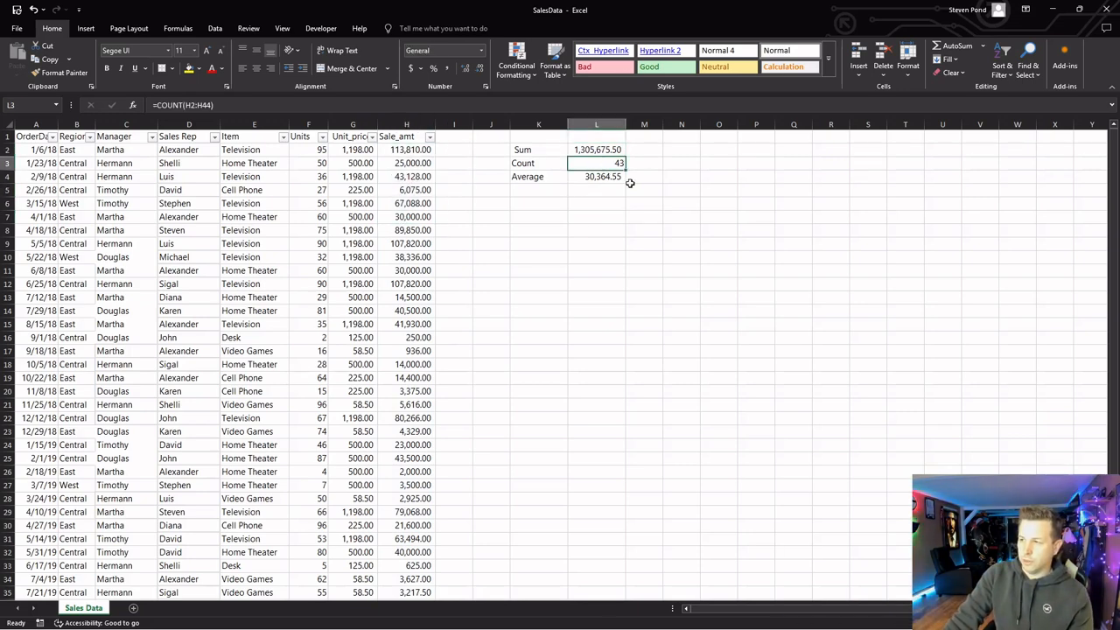
Cross-check the average in L5 by dividing the Sum in L2 by the Count in L3, and compare it with the Average formula
click(585, 193)
text(=)
click(608, 150)
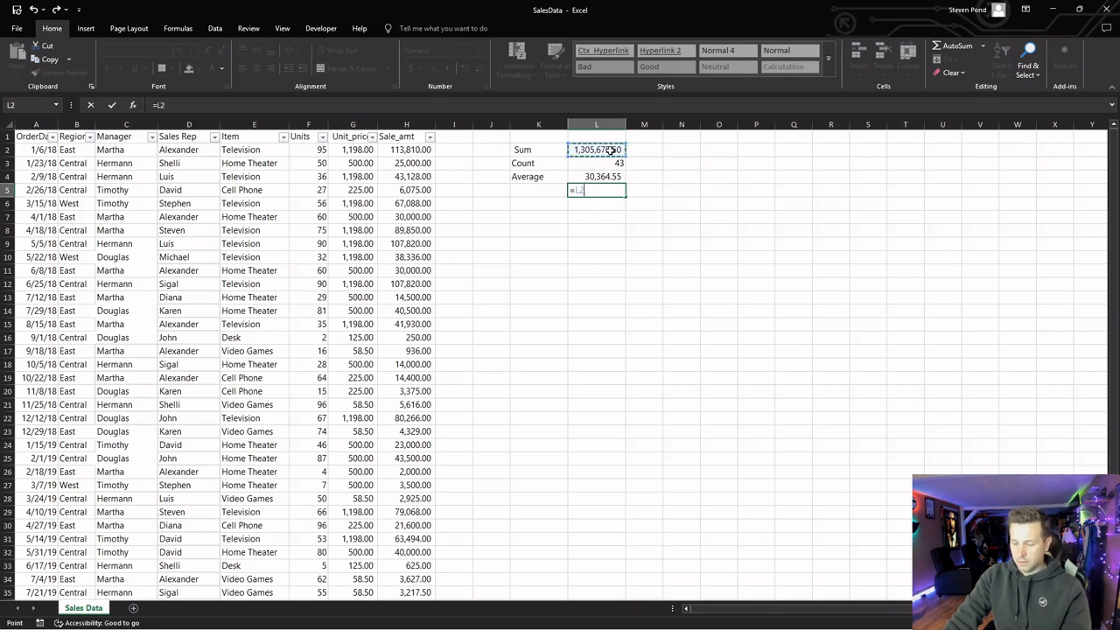
text(/)
click(604, 164)
key(Return)
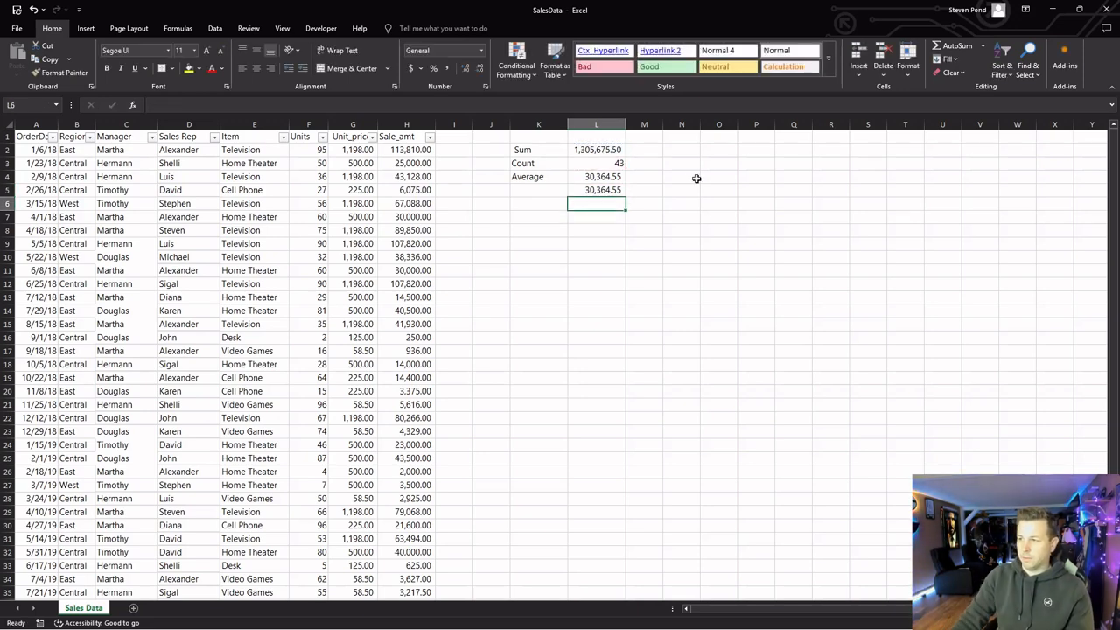
click(596, 177)
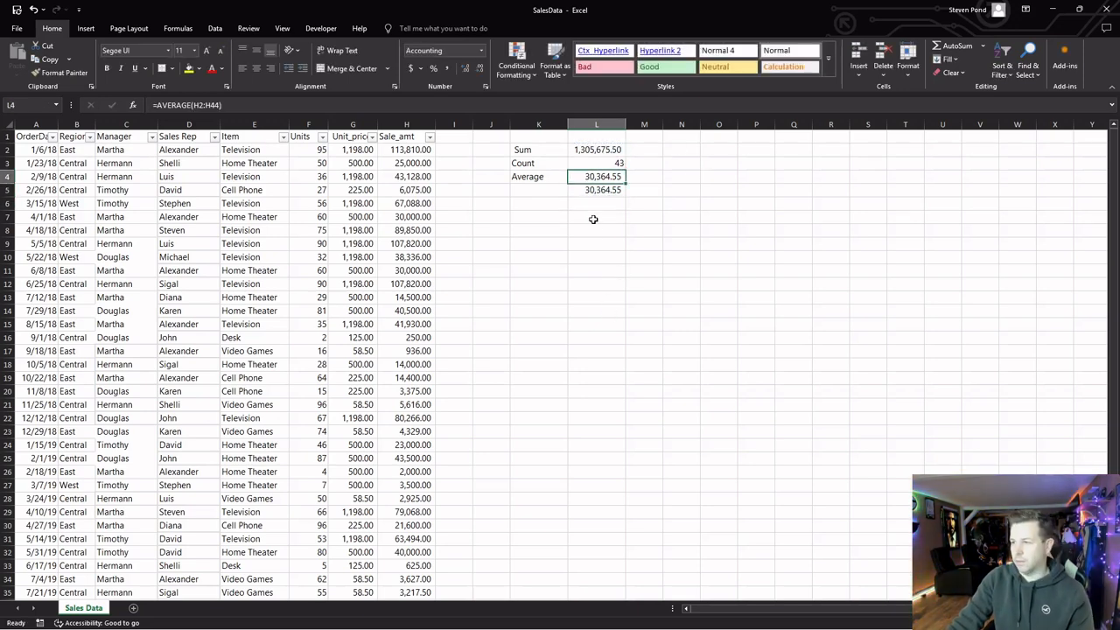
Delete the cross-check formula from L5
key(Down)
key(Delete)
click(521, 224)
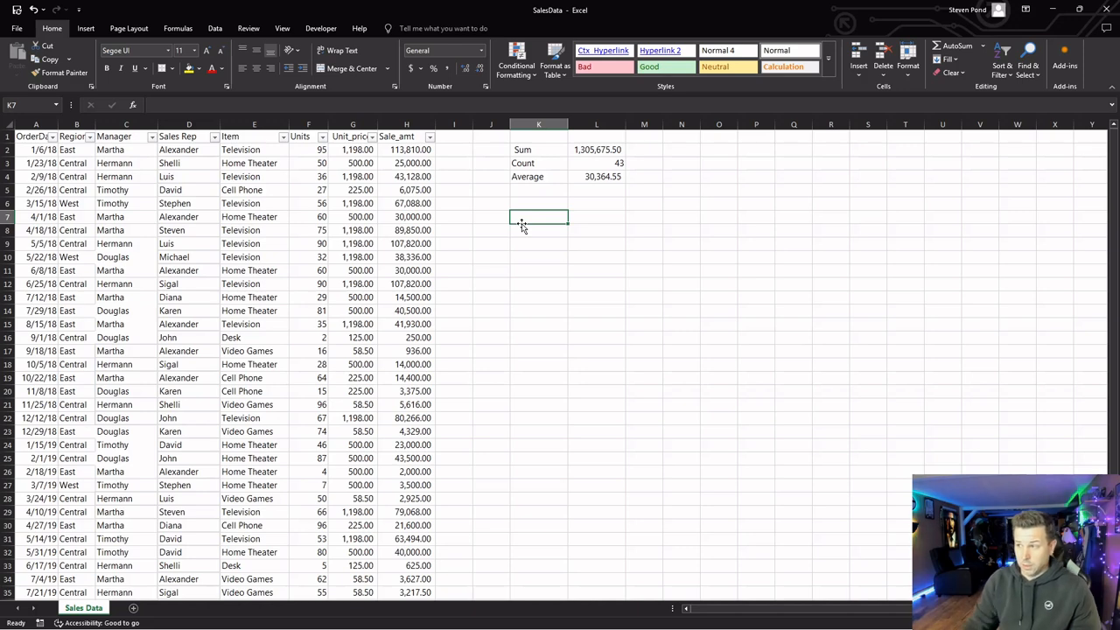
Review the Sum formula in L2, the first entries of the Item column and the distinct items offered by its filter
click(583, 154)
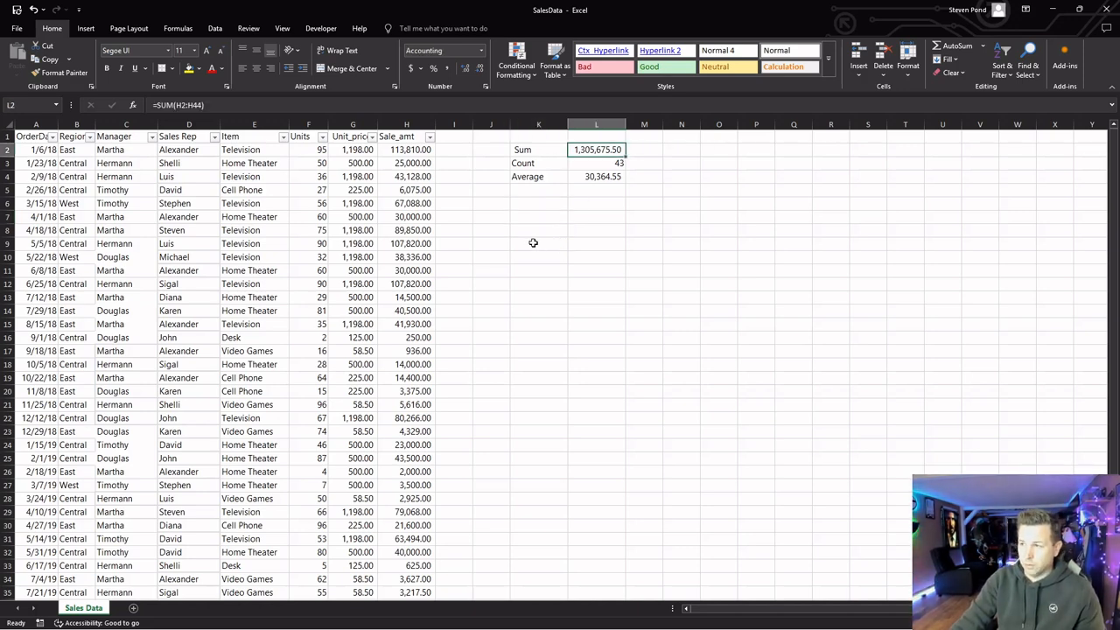
click(247, 149)
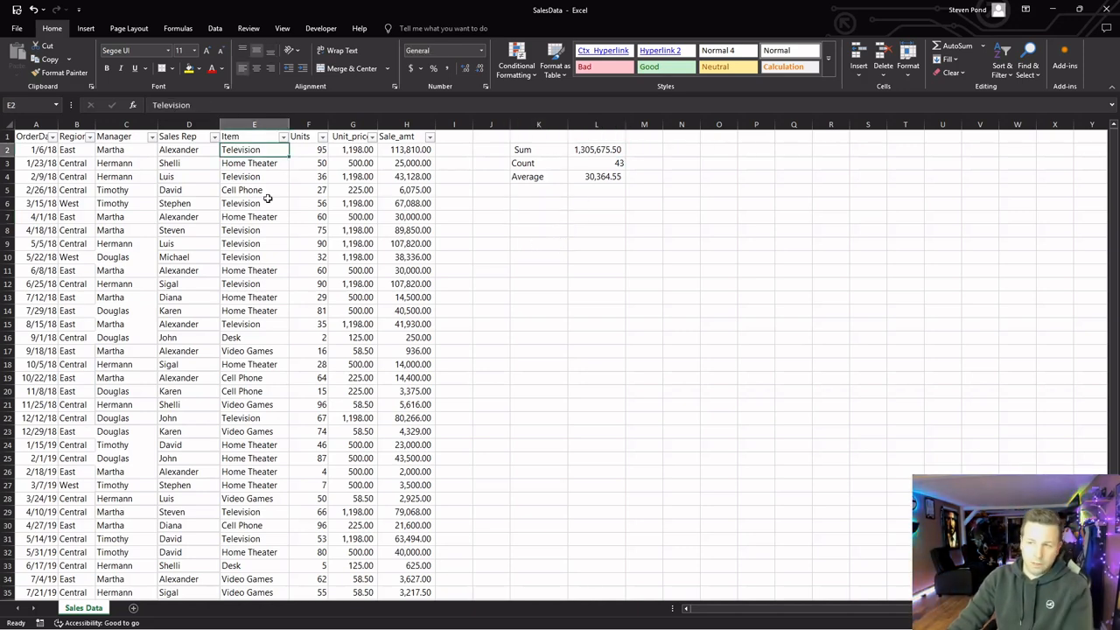
key(Down)
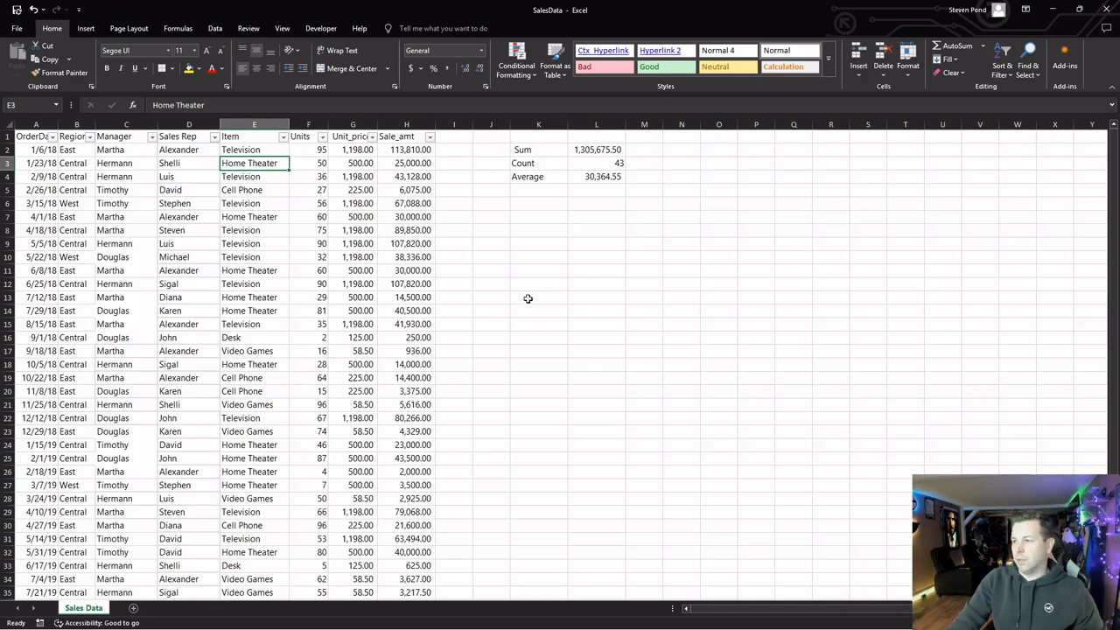
drag(252, 150, 260, 247)
click(255, 205)
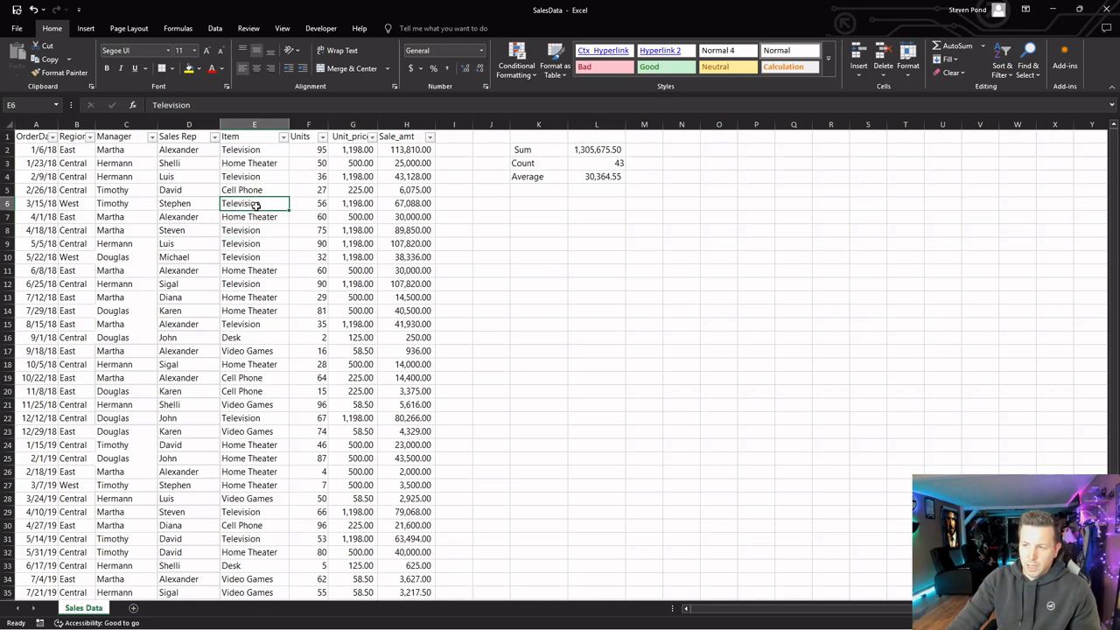
click(283, 136)
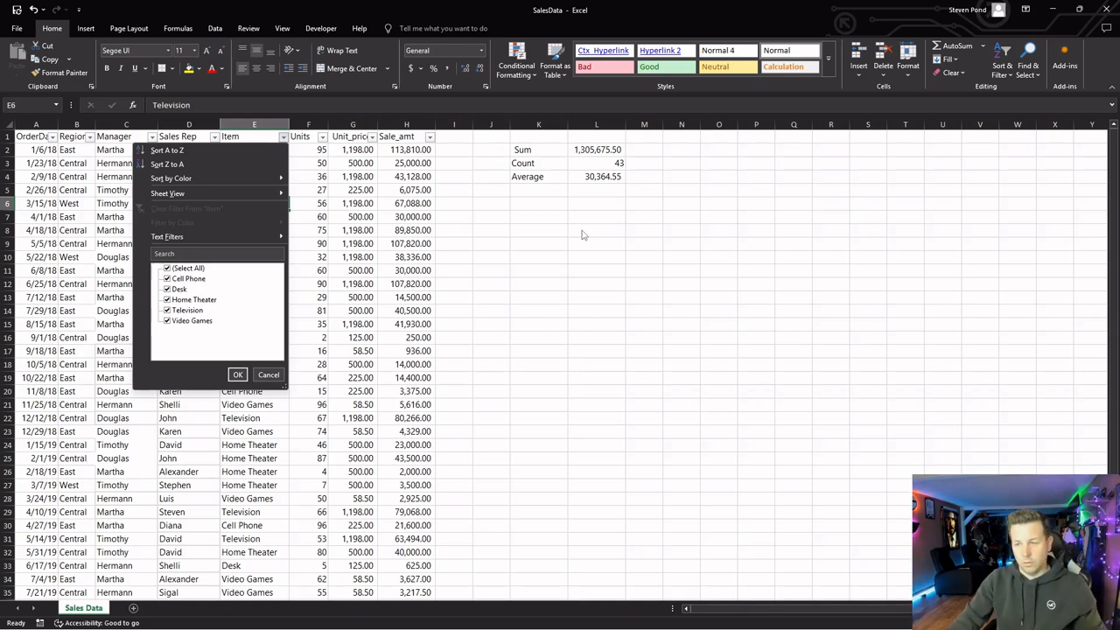
click(269, 374)
Enter the item labels Cell Phone, Desk and Home Theater in K6:K8, taking the names from the Item column's filter list
click(516, 203)
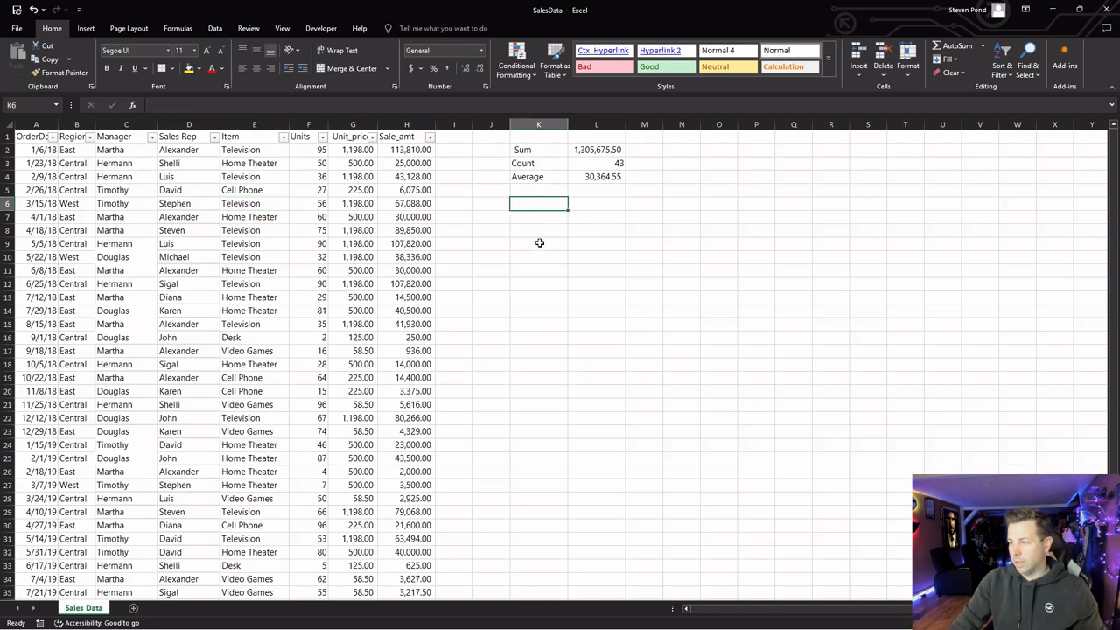
text(Cell Phone)
key(Return)
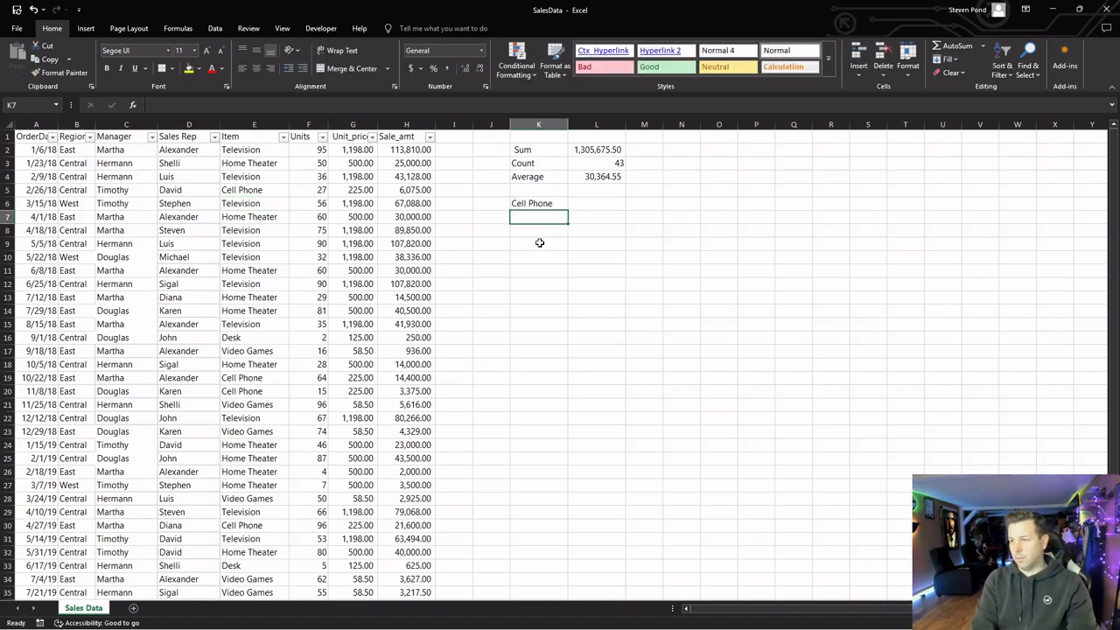
click(283, 137)
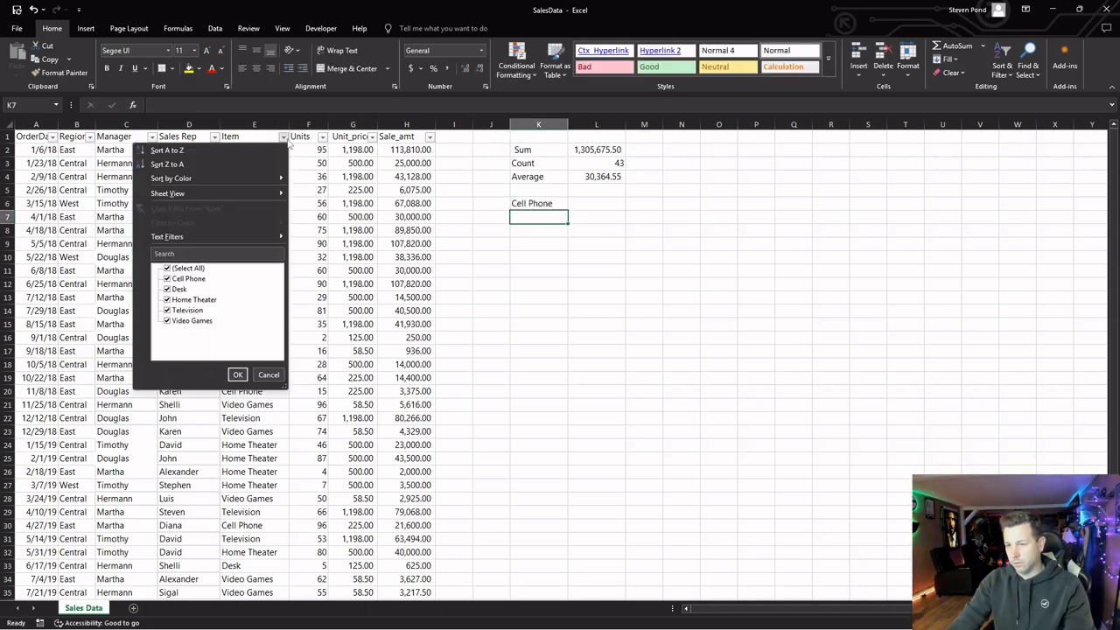
click(527, 278)
text(Desk)
key(Return)
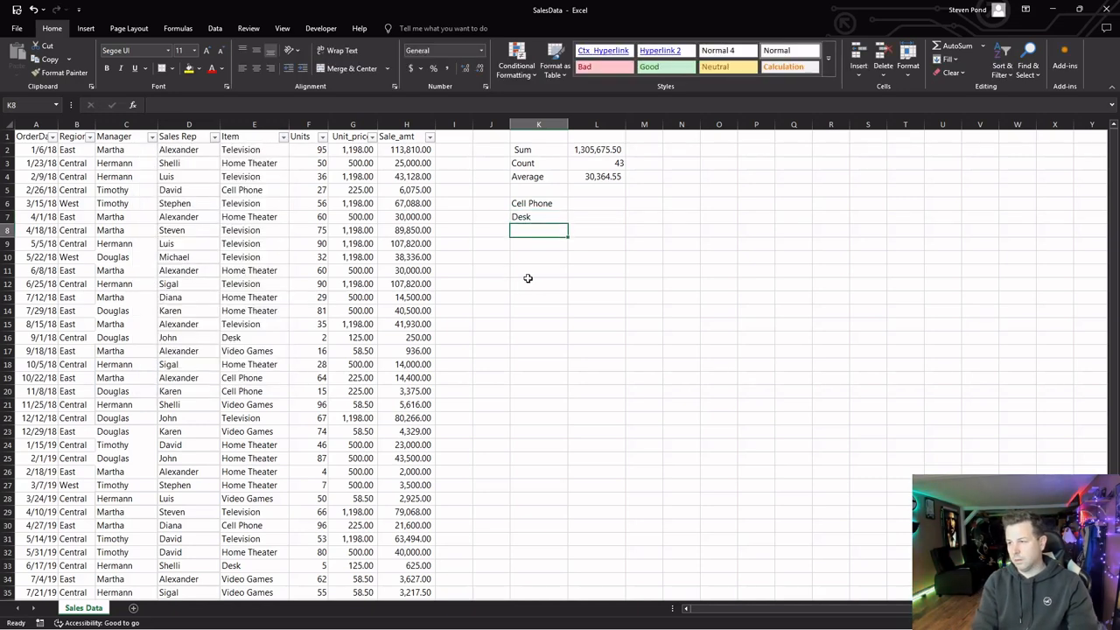
text(Home Theater)
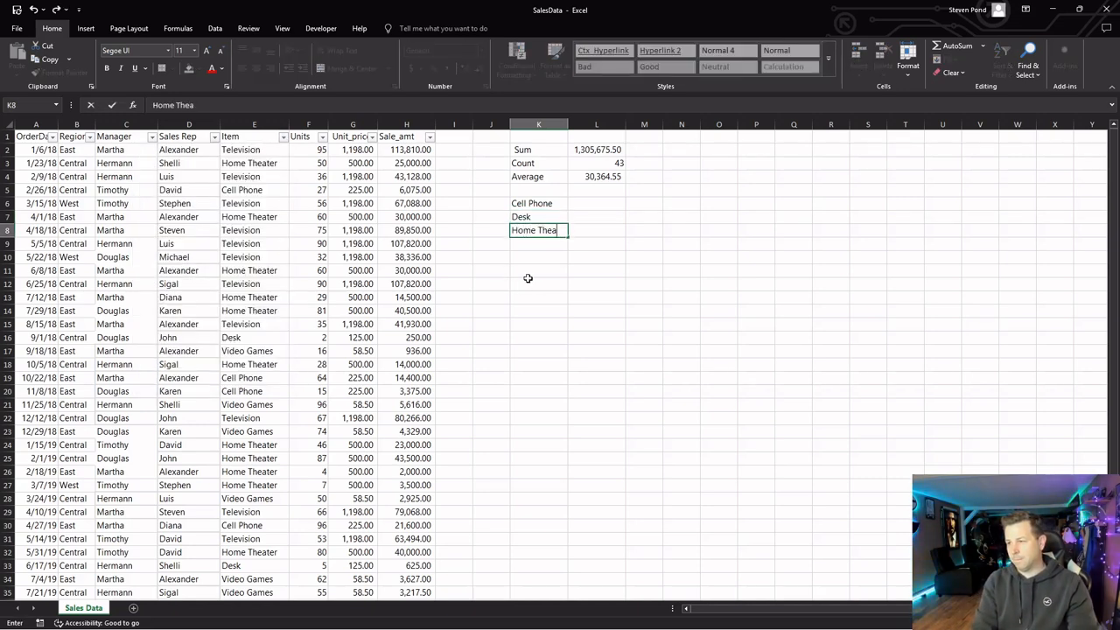
key(Return)
Check the remaining names in the Item filter list and enter the labels Television and Video Games in K9:K10
click(294, 138)
click(283, 136)
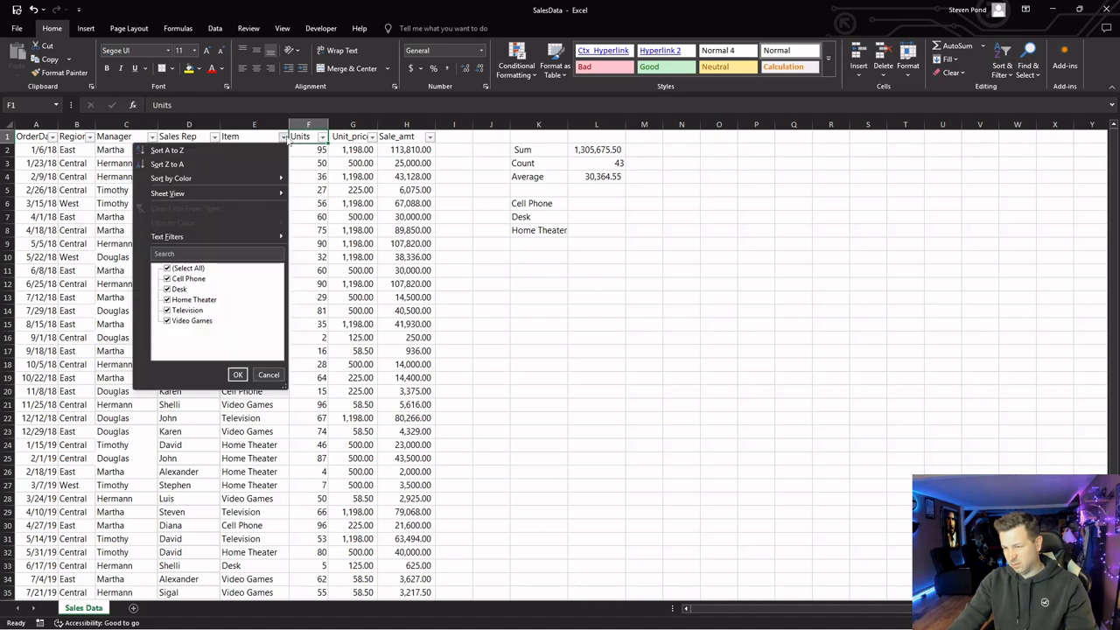
click(568, 337)
click(530, 244)
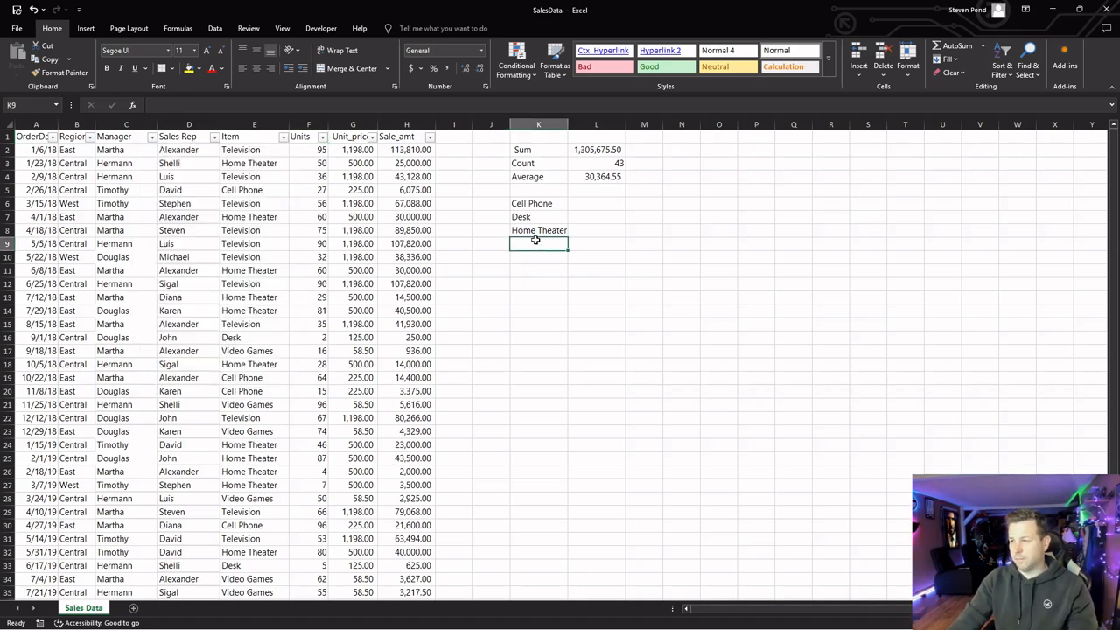
text(Television)
key(Return)
text(Video Games)
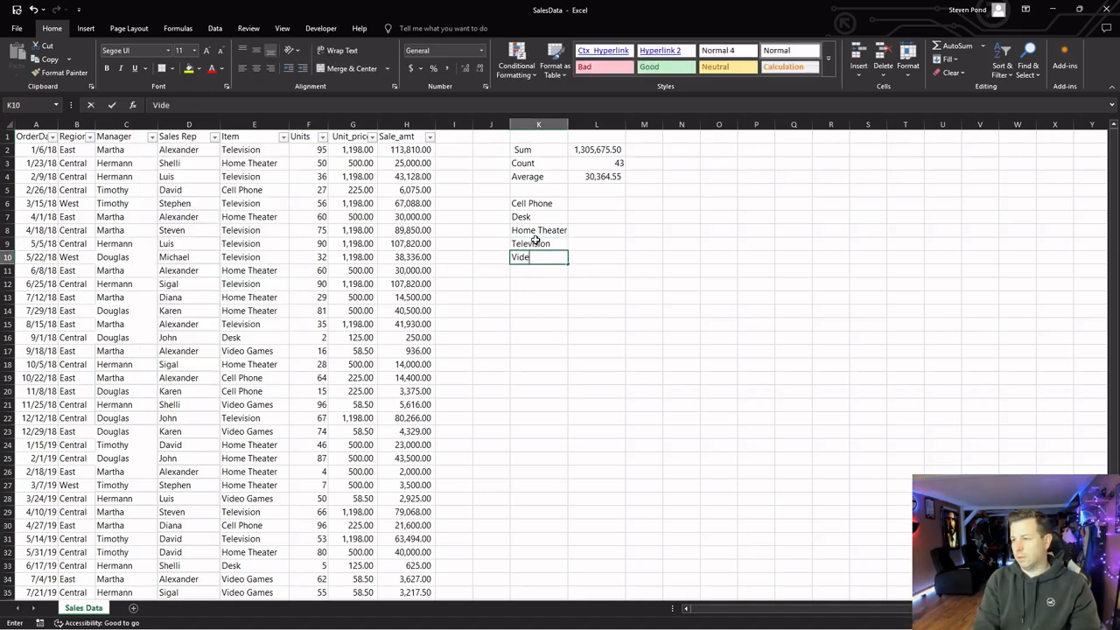
key(Return)
Widen column K slightly to fit the item labels and enter the label Sum of Sales in K11
drag(568, 124, 582, 124)
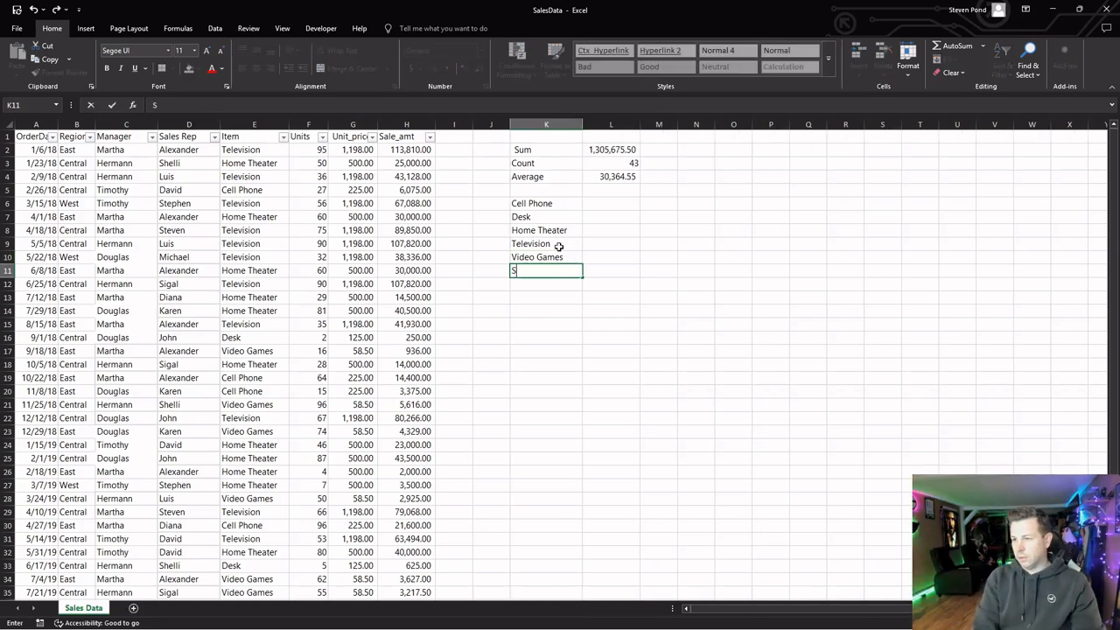
text(Sum of Sales)
key(ctrl+Return)
Enter a SUM formula in L11 that totals the item cells L6:L10
key(Right)
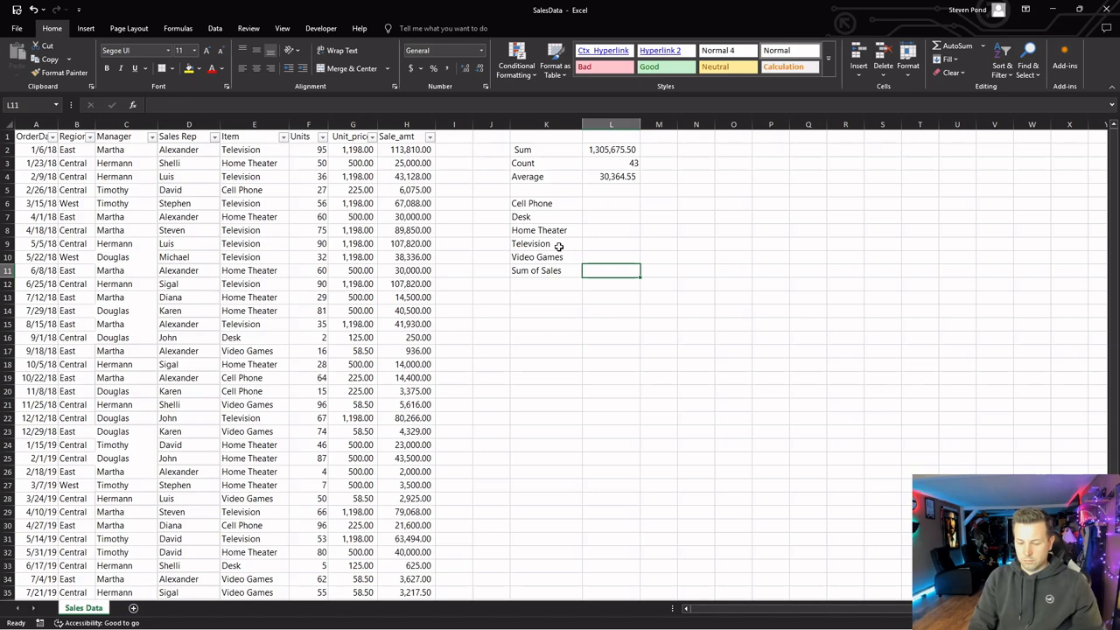
text(=sum()
key(Up)
key(shift+Up)
key(shift+Up)
key(shift+Up)
key(shift+Up)
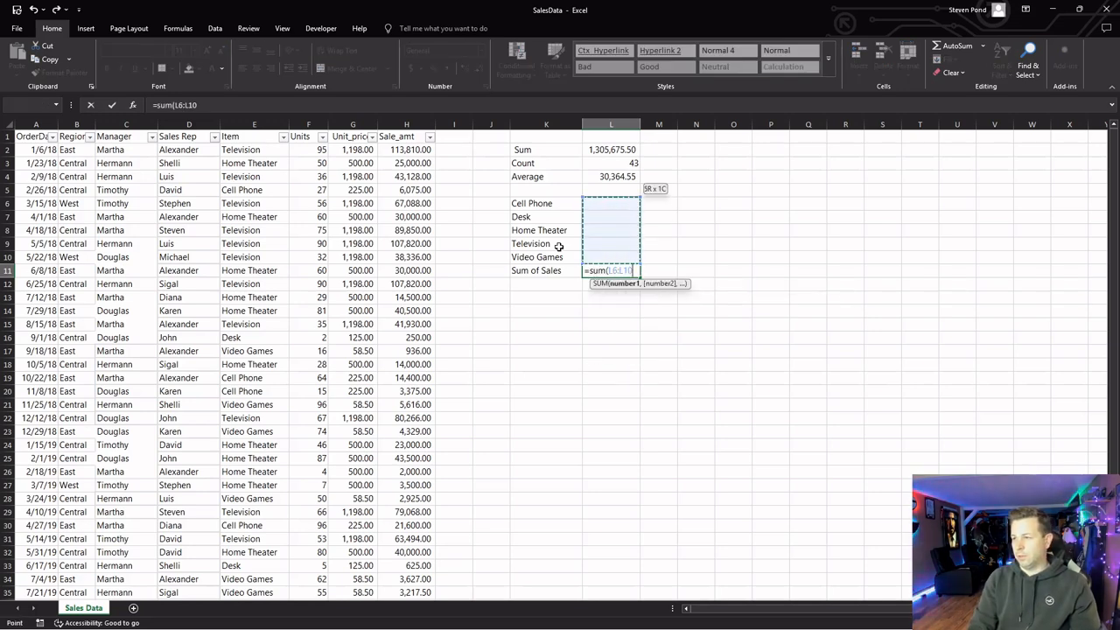
key(ctrl+Return)
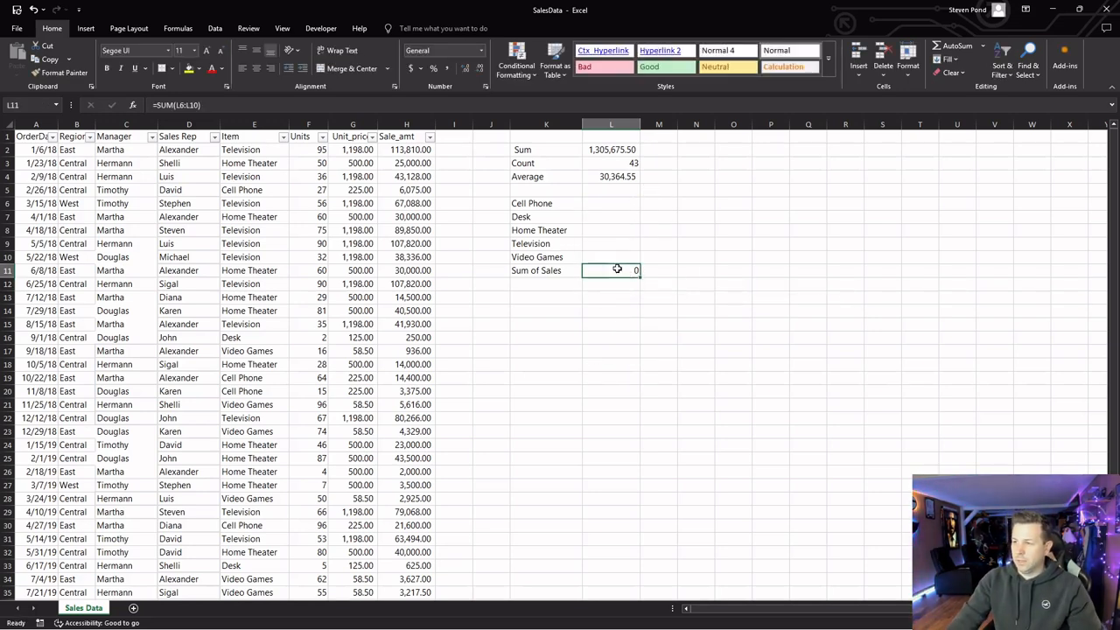
Compare the overall Sum in L2 with the Sum of Sales cell L11 and look over the labels in K2:K4
click(612, 149)
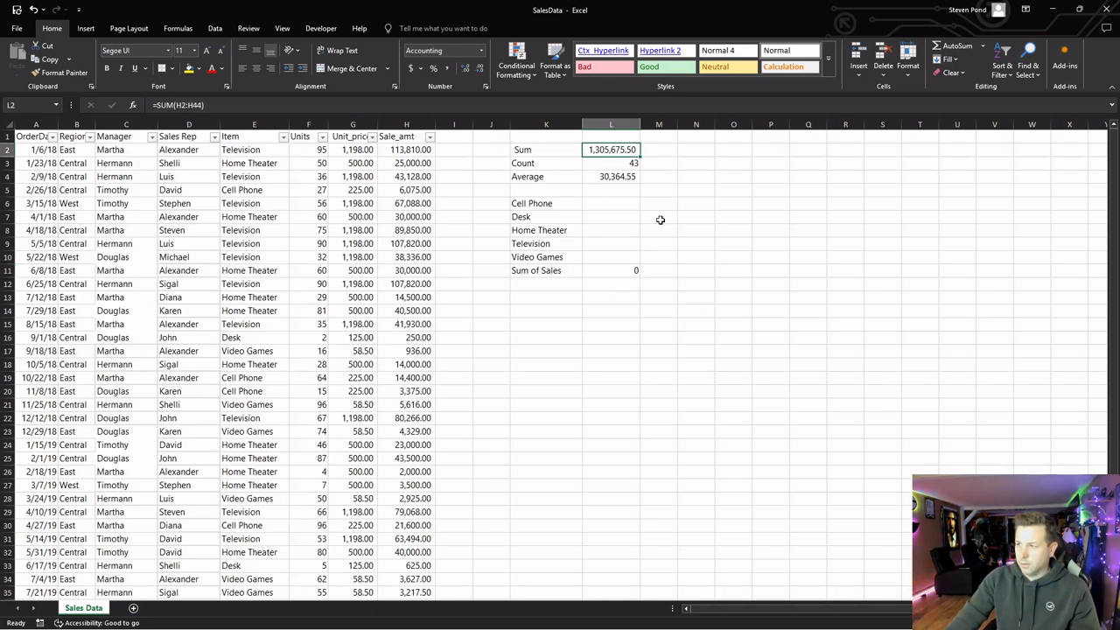
ctrl+click(626, 270)
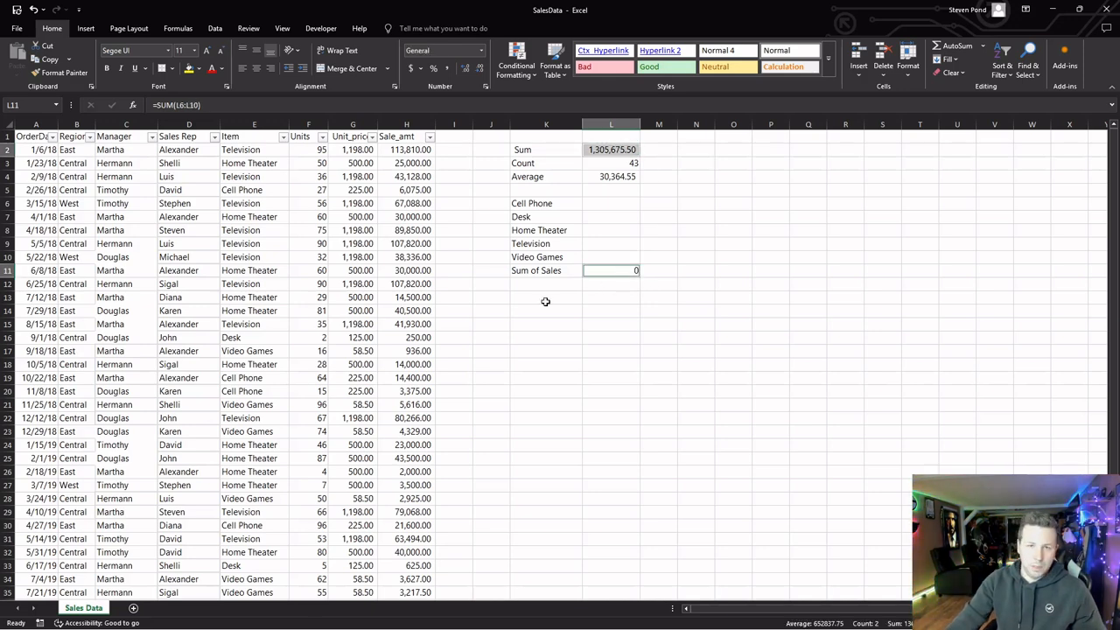
click(604, 205)
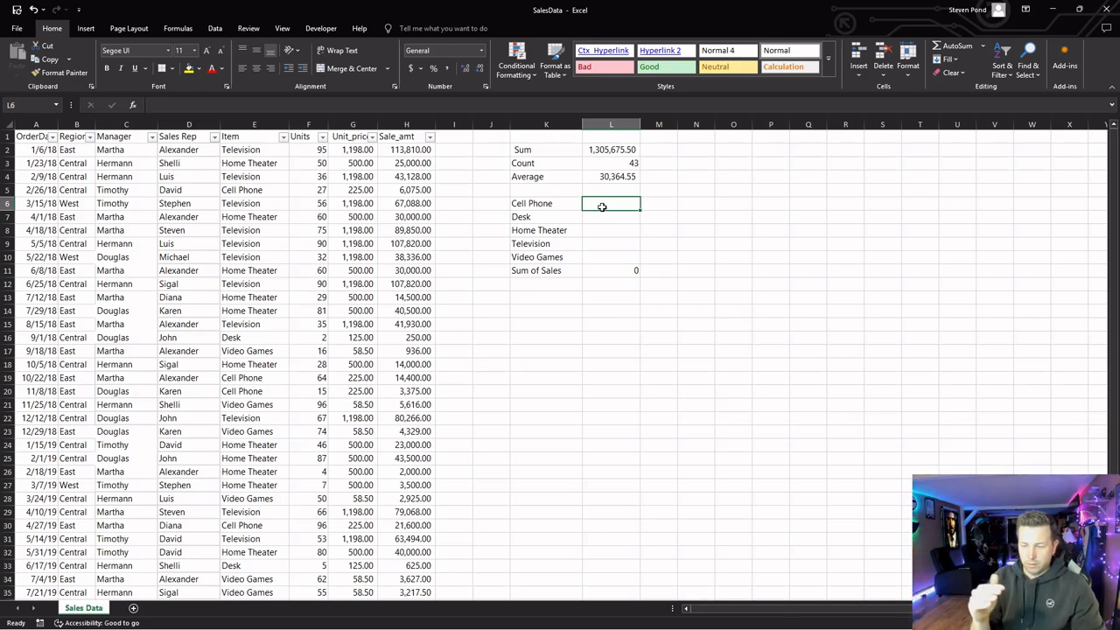
drag(539, 150, 537, 176)
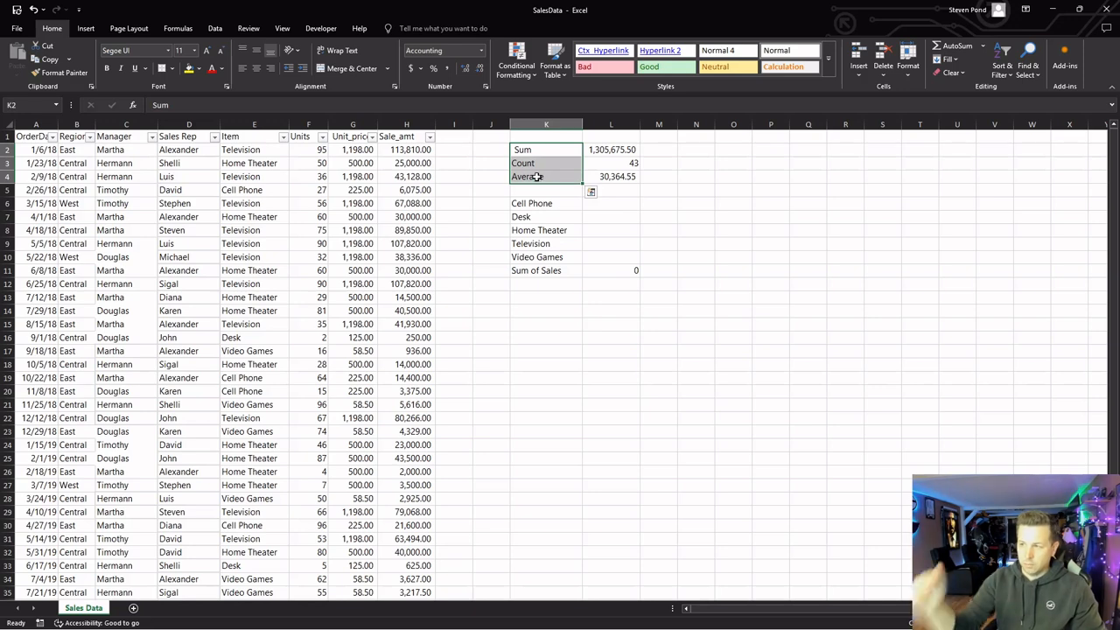
click(539, 176)
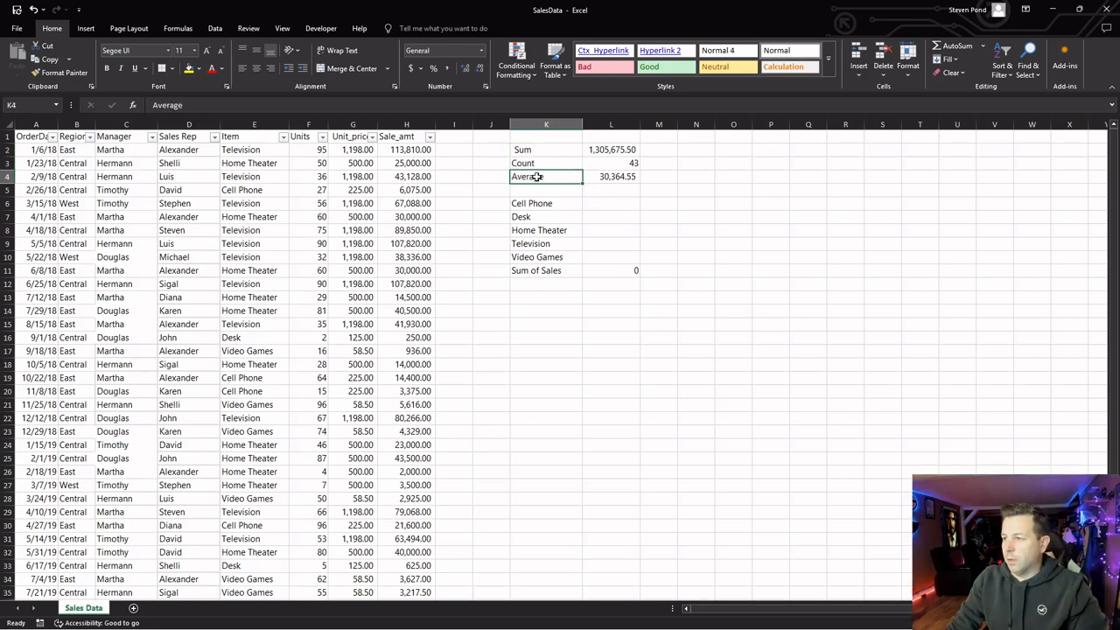
Search the function library for "sumif" and insert the SUMIF function in L6 beside Cell Phone
click(612, 203)
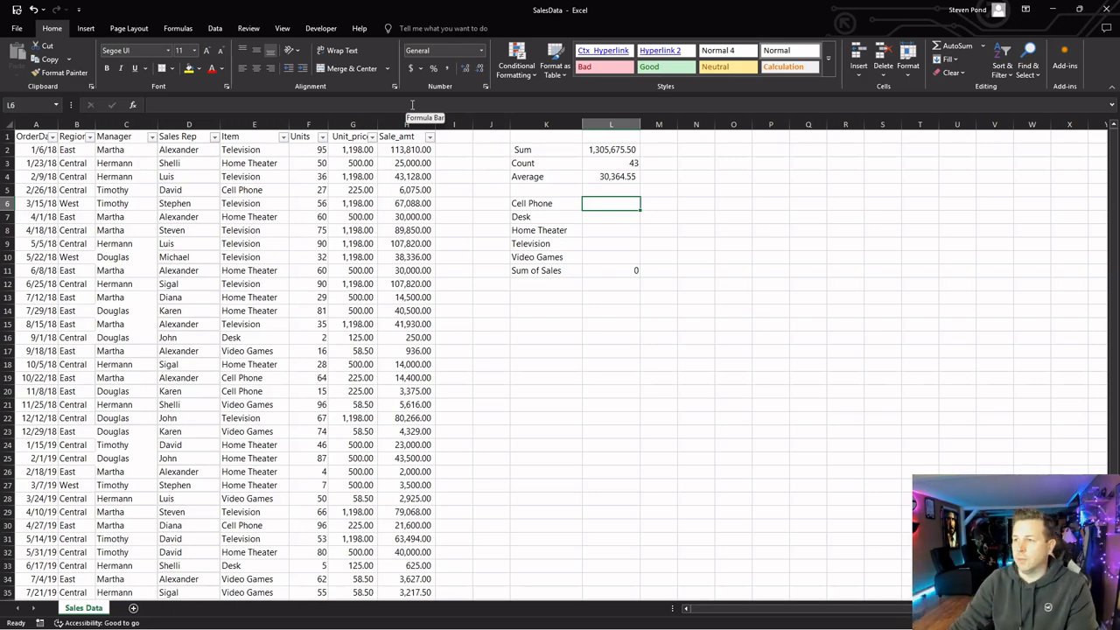
click(133, 105)
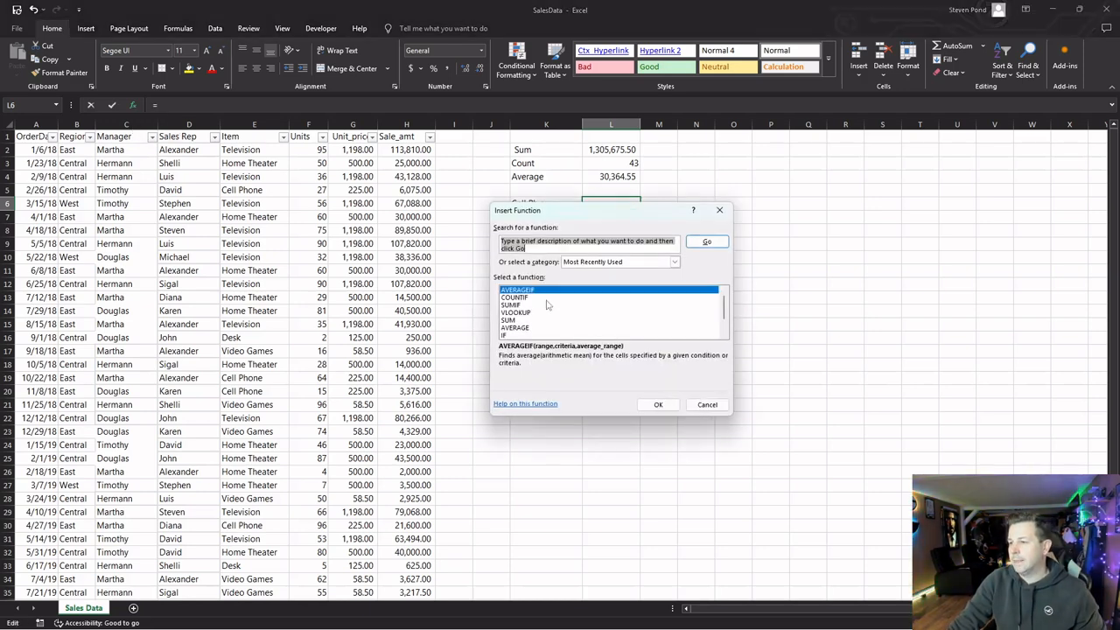
click(525, 249)
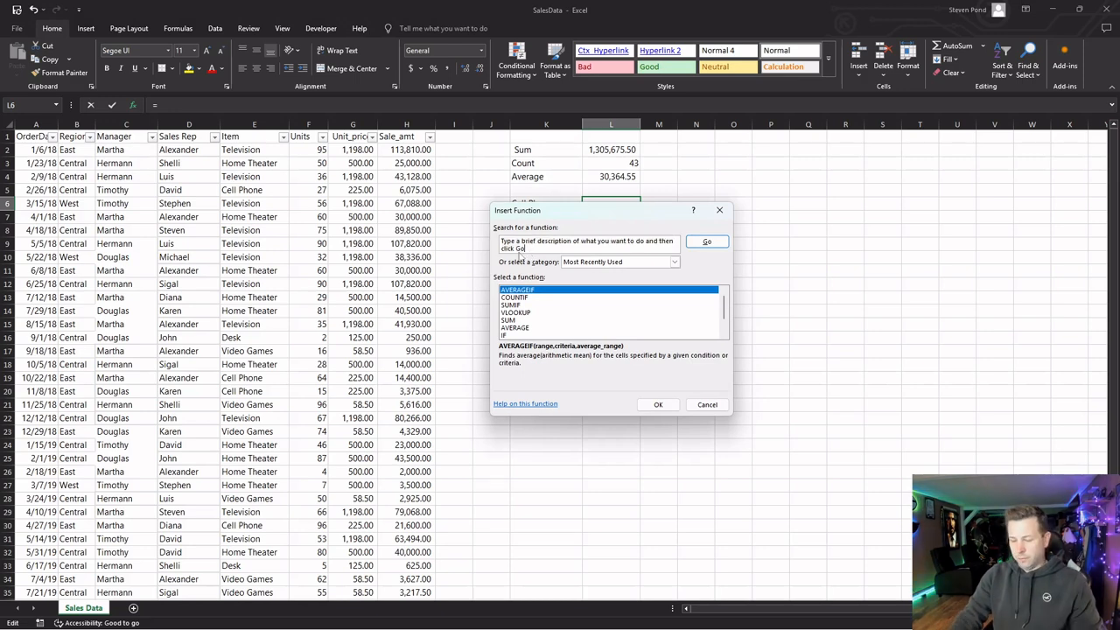
key(BackSpace)
key(BackSpace)
key(BackSpace)
key(BackSpace)
key(BackSpace)
key(BackSpace)
key(BackSpace)
key(BackSpace)
key(BackSpace)
key(BackSpace)
key(BackSpace)
key(BackSpace)
key(BackSpace)
key(BackSpace)
key(BackSpace)
key(BackSpace)
key(BackSpace)
key(BackSpace)
key(BackSpace)
key(BackSpace)
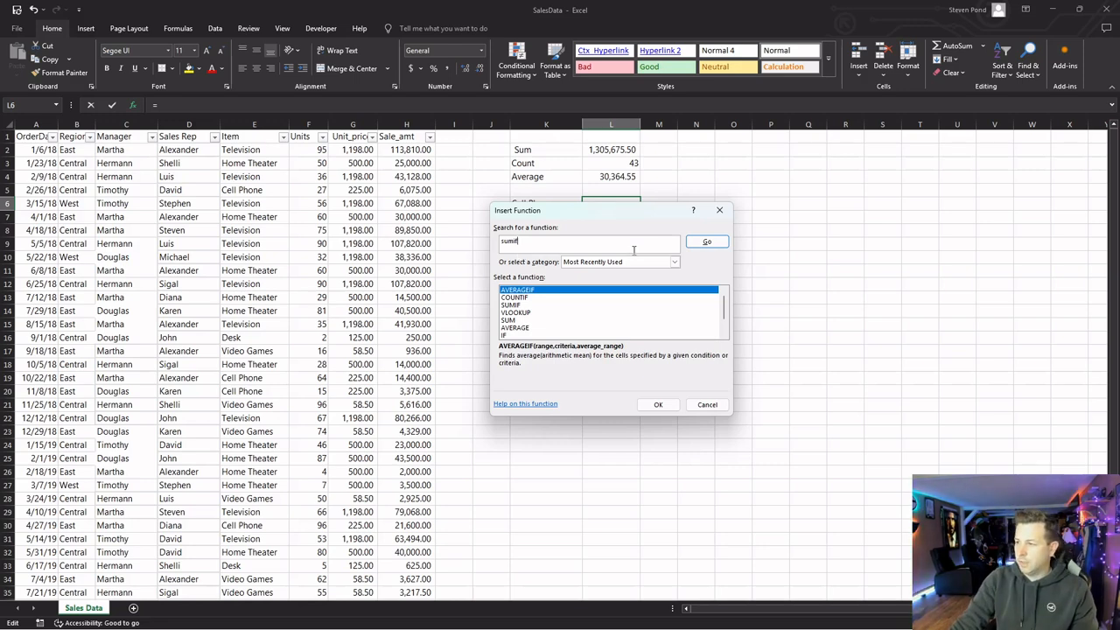
click(706, 242)
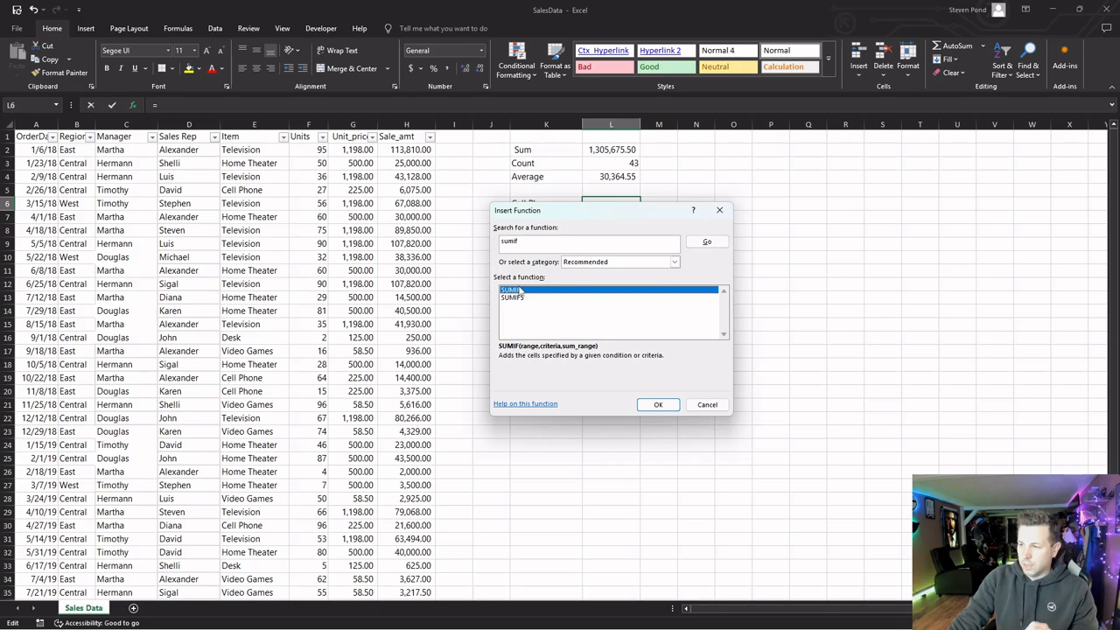
click(658, 405)
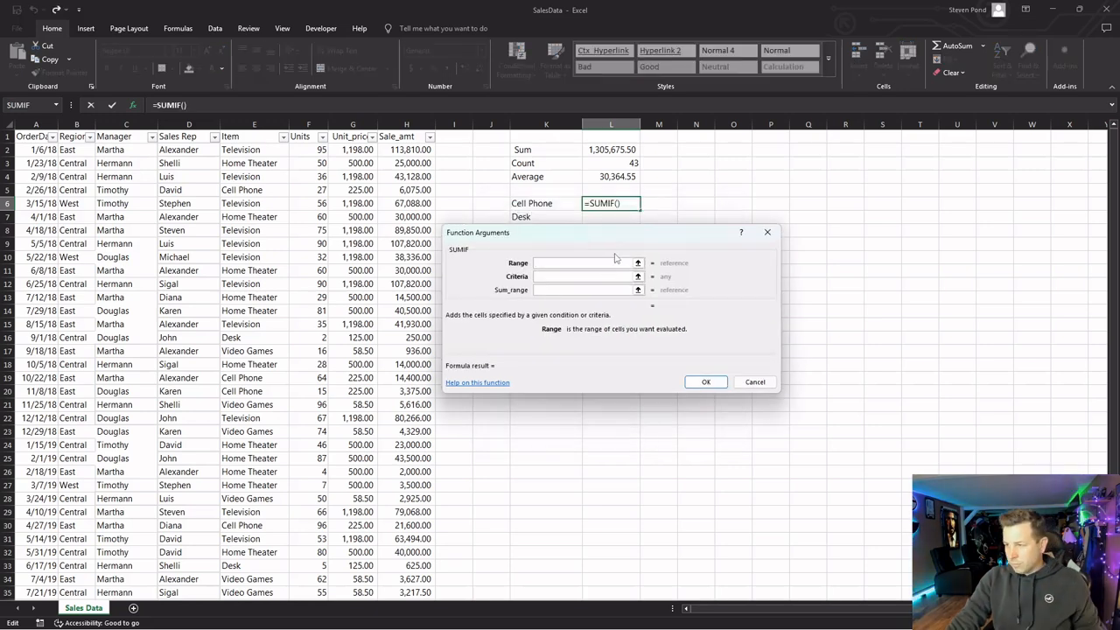
Set the Sum_range argument of the SUMIF function to the whole Sale_amt column, H:H
drag(615, 241, 628, 265)
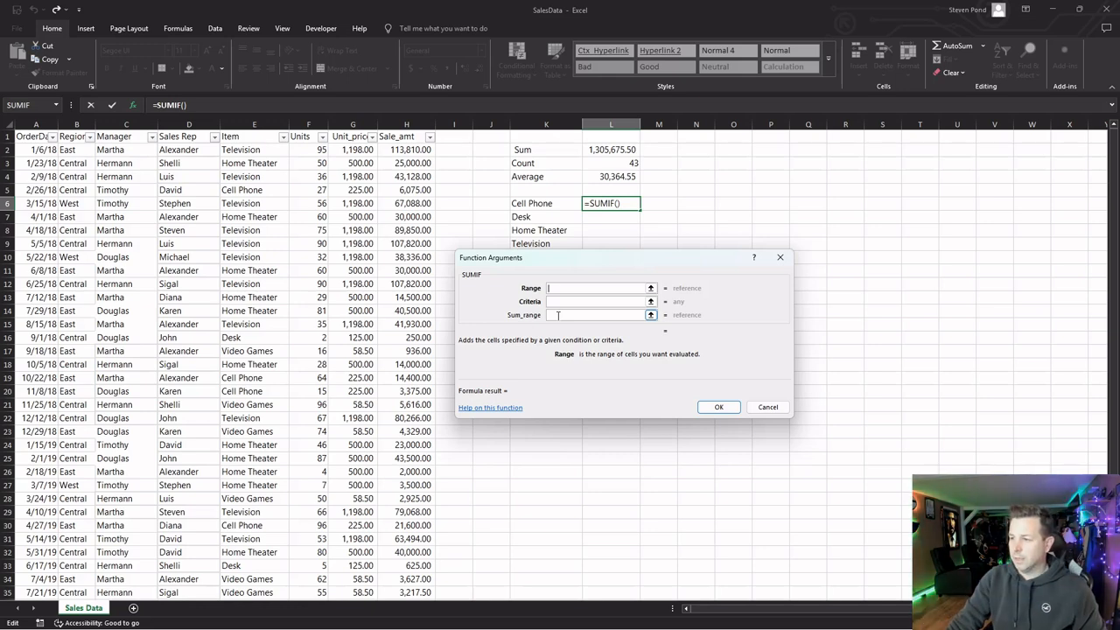
click(558, 315)
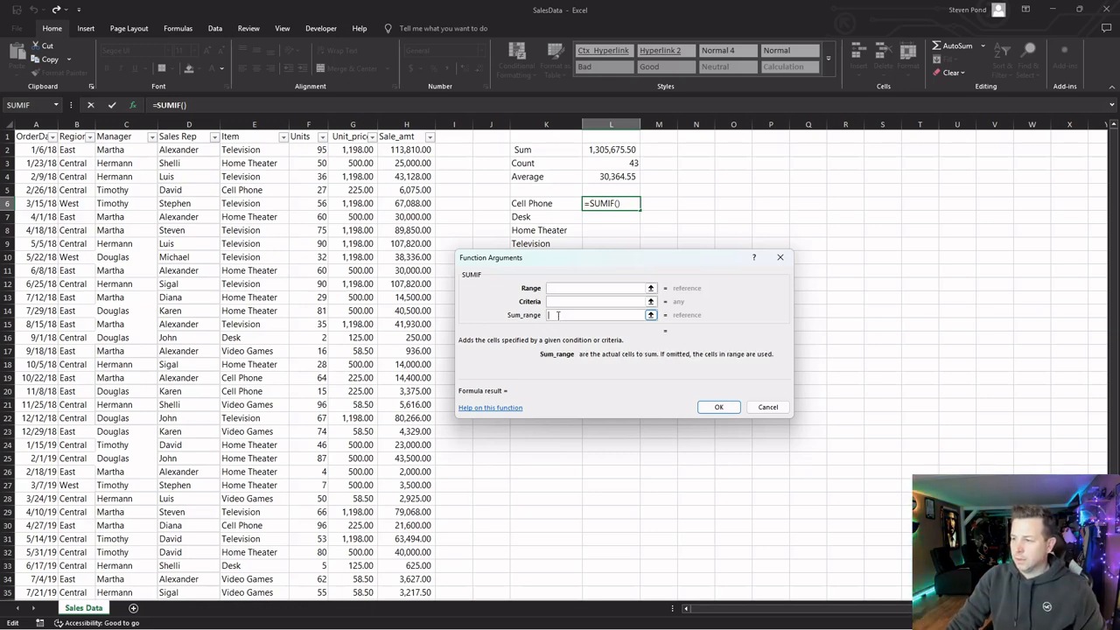
click(406, 125)
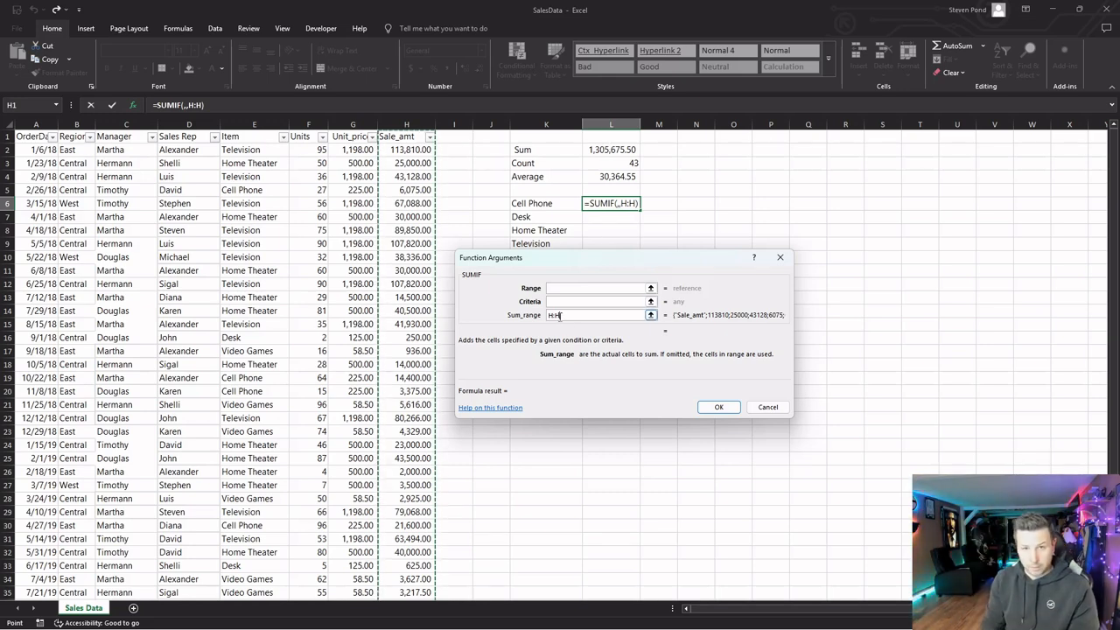
Set the Range argument of the SUMIF function to the whole Item column as the absolute reference $E:$E
click(571, 287)
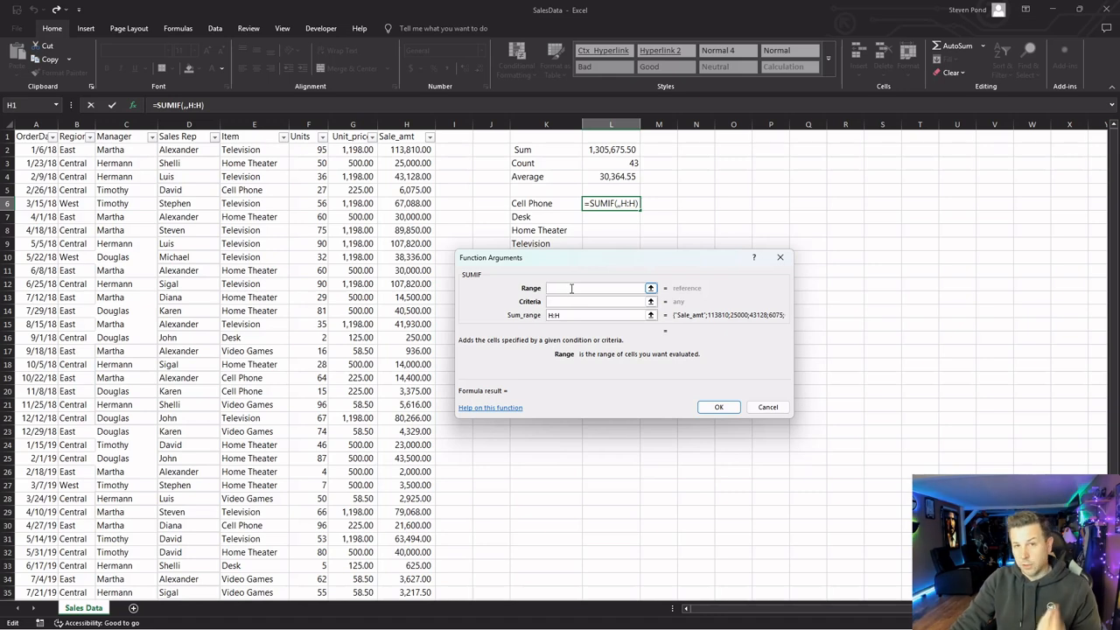
click(564, 303)
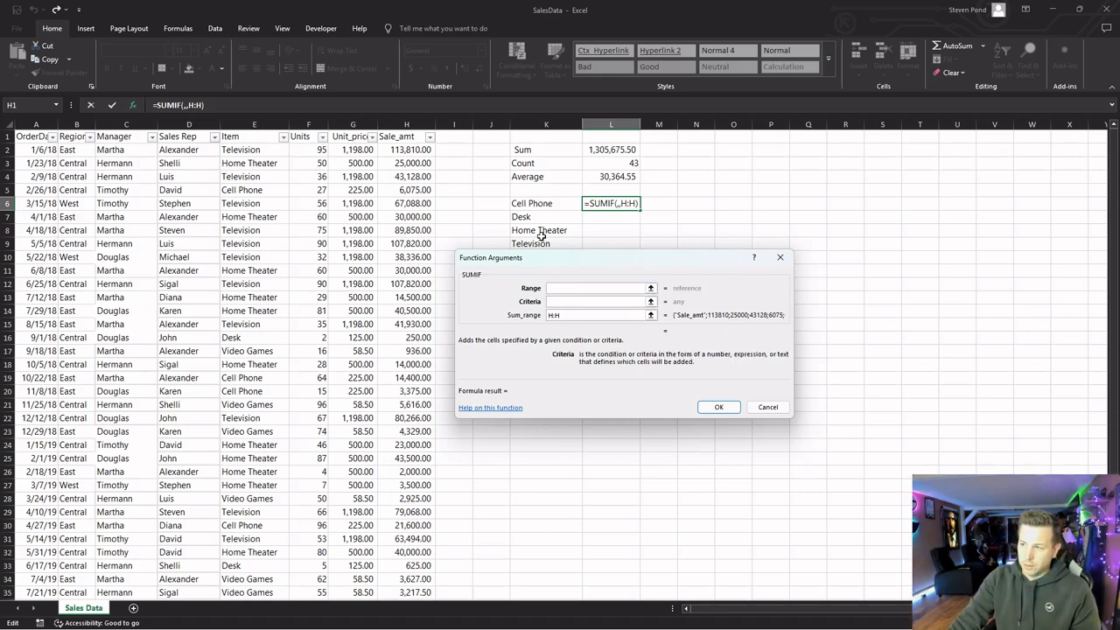
drag(575, 259, 575, 286)
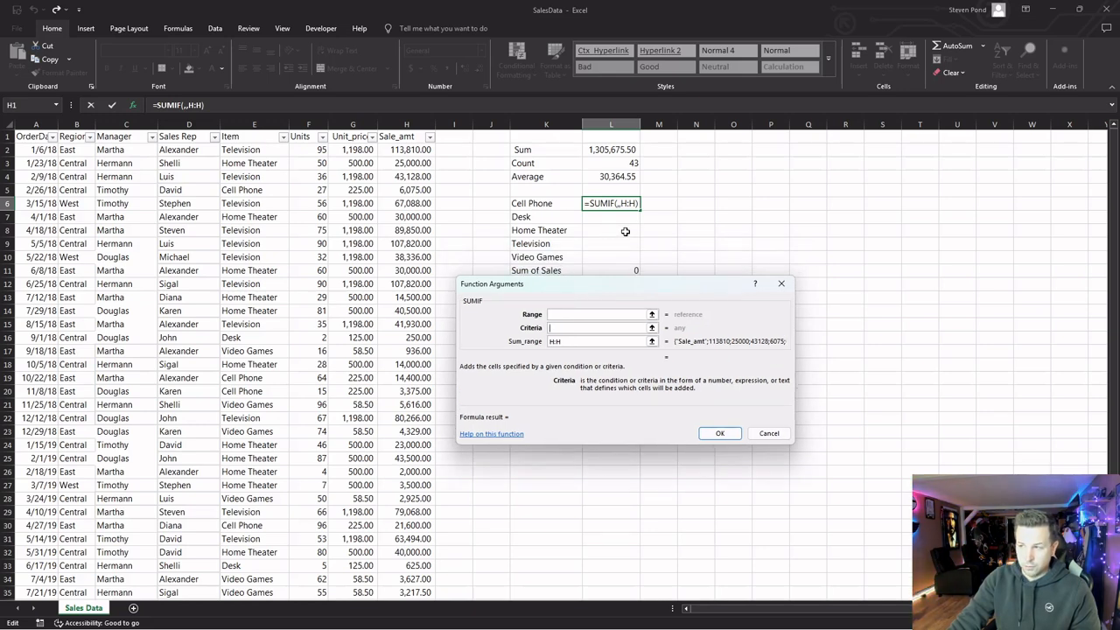
click(564, 314)
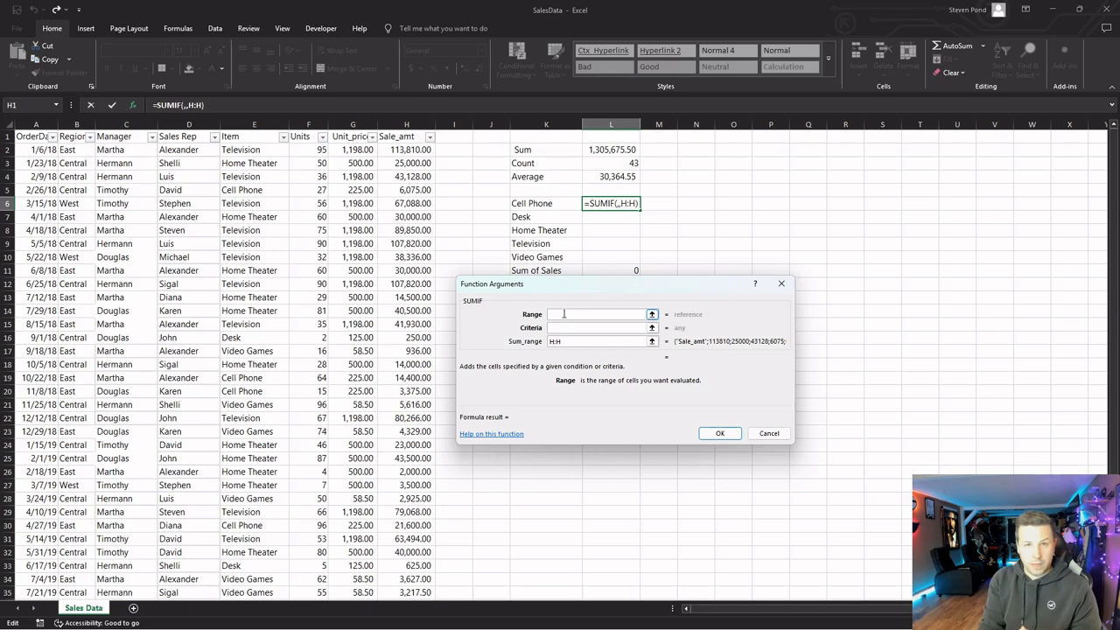
click(254, 116)
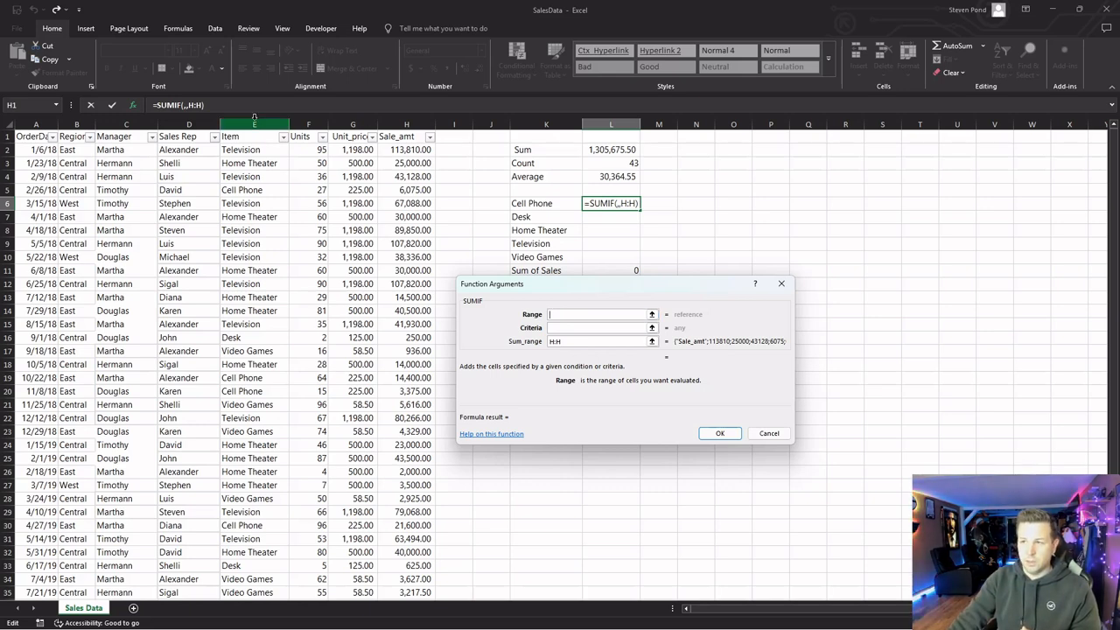
click(255, 123)
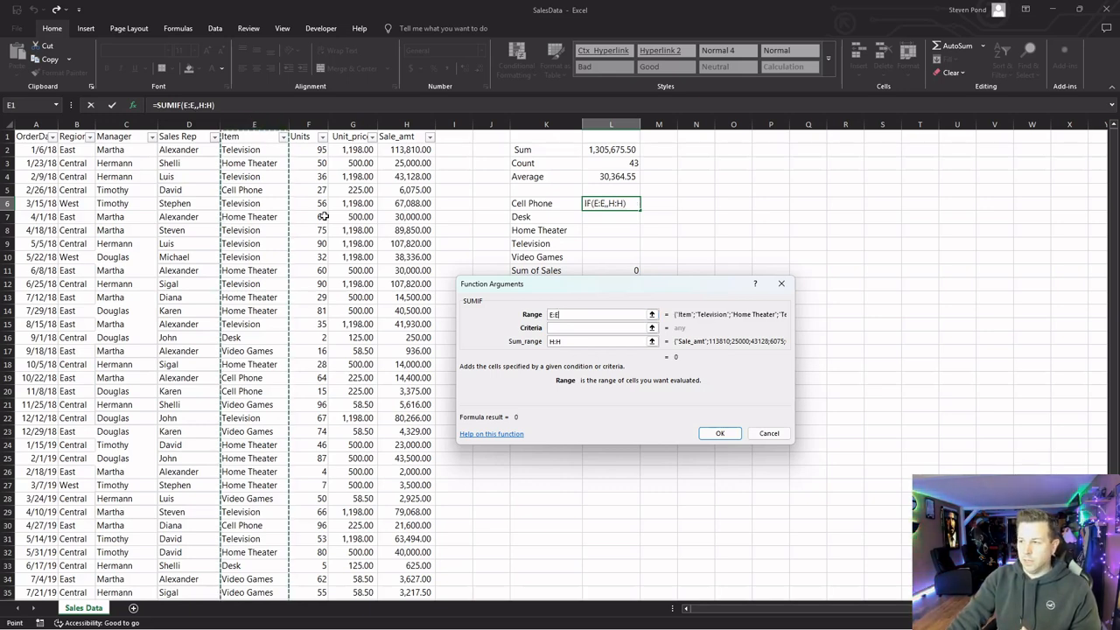
Set the SUMIF Criteria to K6, make the Sum_range absolute as $H:$H, and complete the formula in L6
click(592, 327)
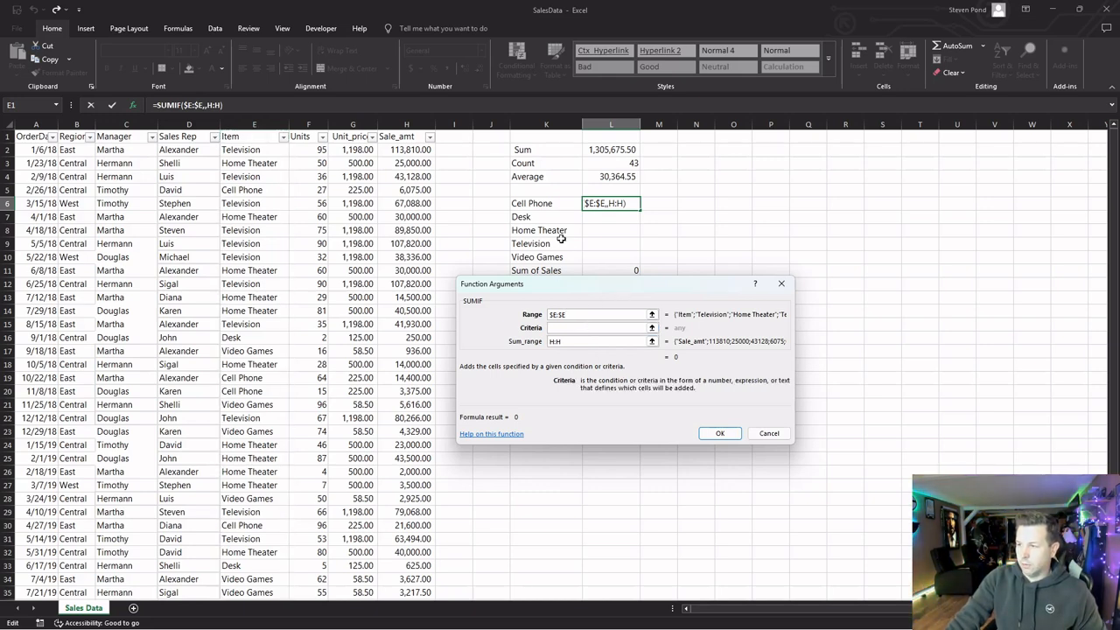
click(533, 203)
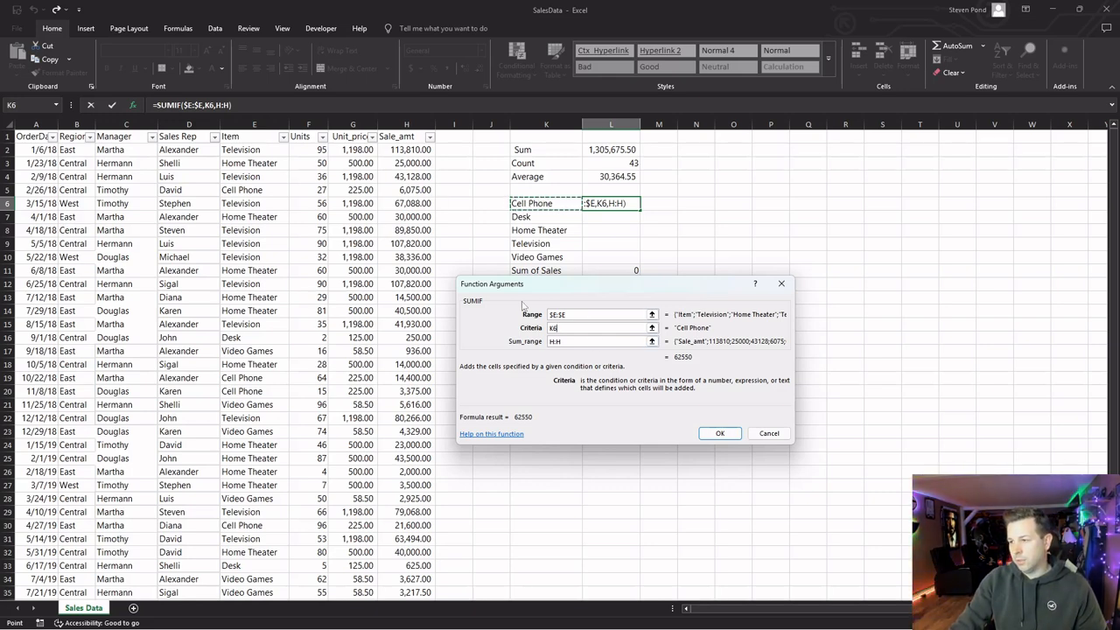
click(577, 342)
key(F4)
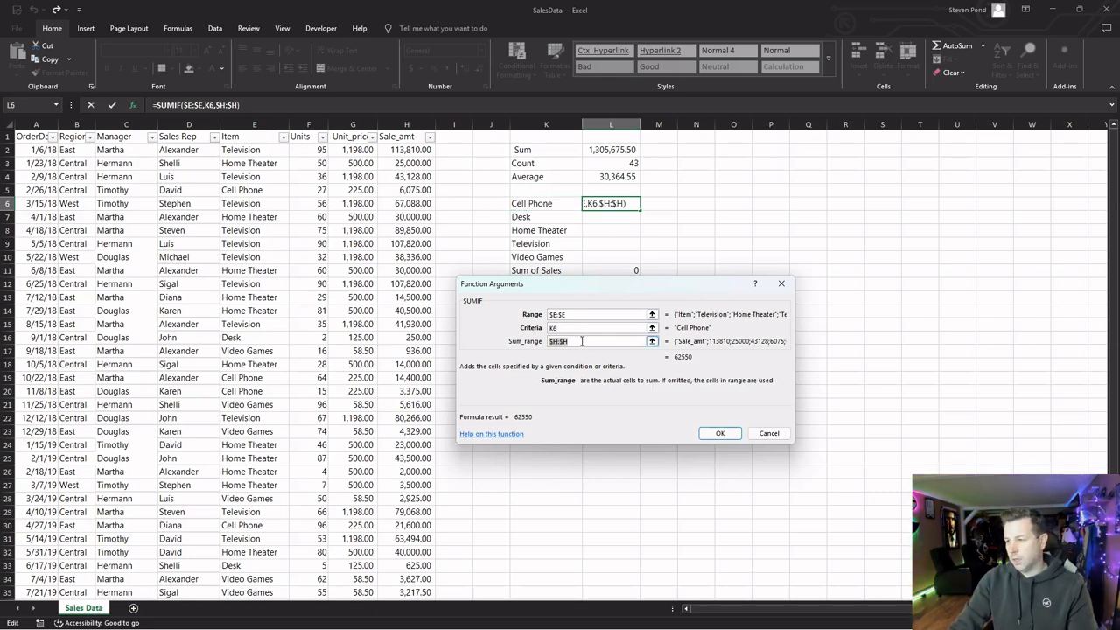
drag(698, 288, 702, 303)
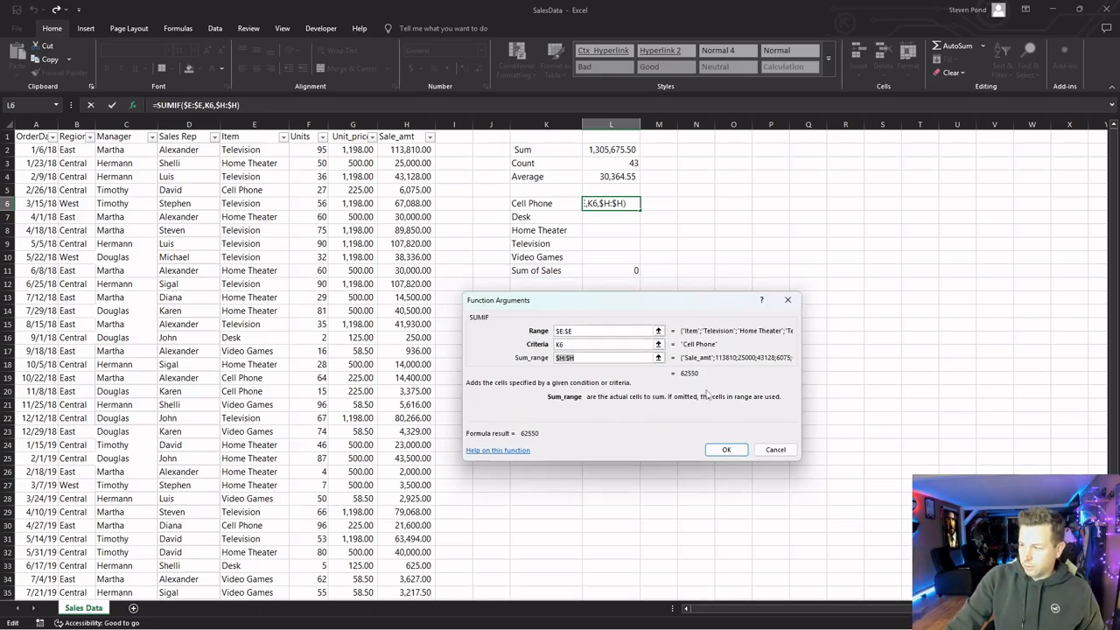
click(724, 448)
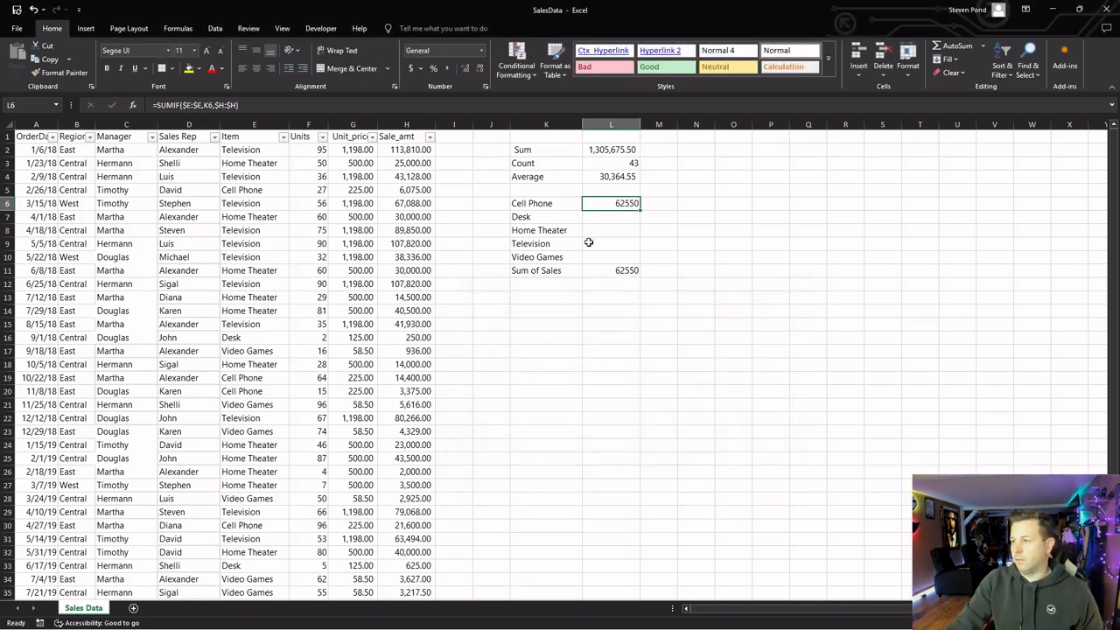
Copy the number format of the Sum cell L2 onto cells L6:L11 with Format Painter
click(603, 150)
click(58, 71)
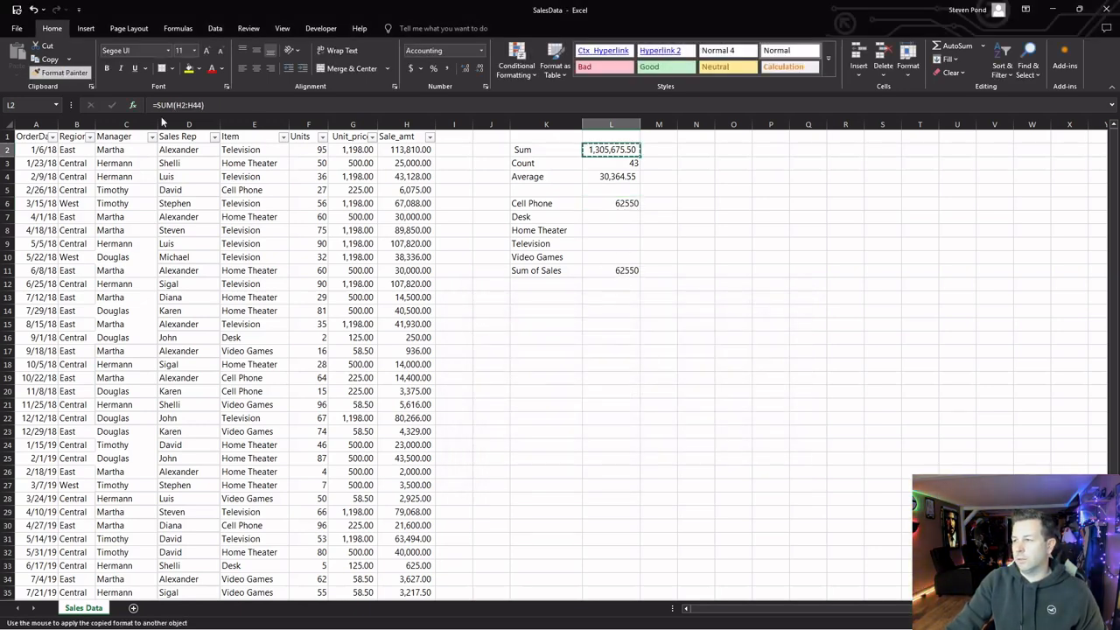
drag(630, 210, 627, 274)
Fill the SUMIF formula from L6 down through L10 for the remaining items
click(617, 205)
click(617, 217)
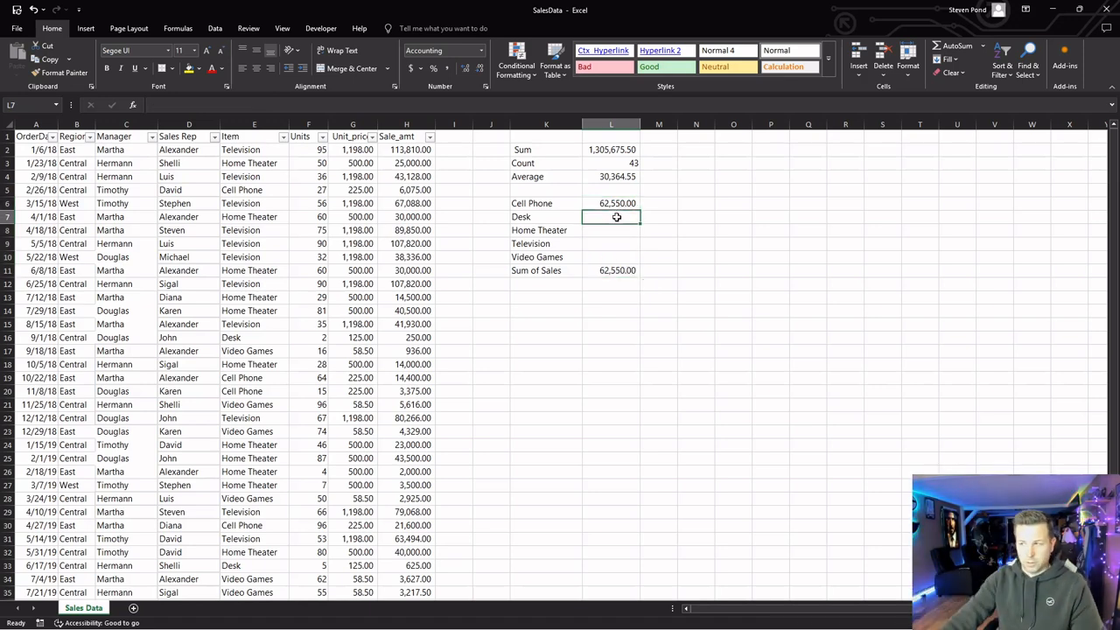
click(619, 204)
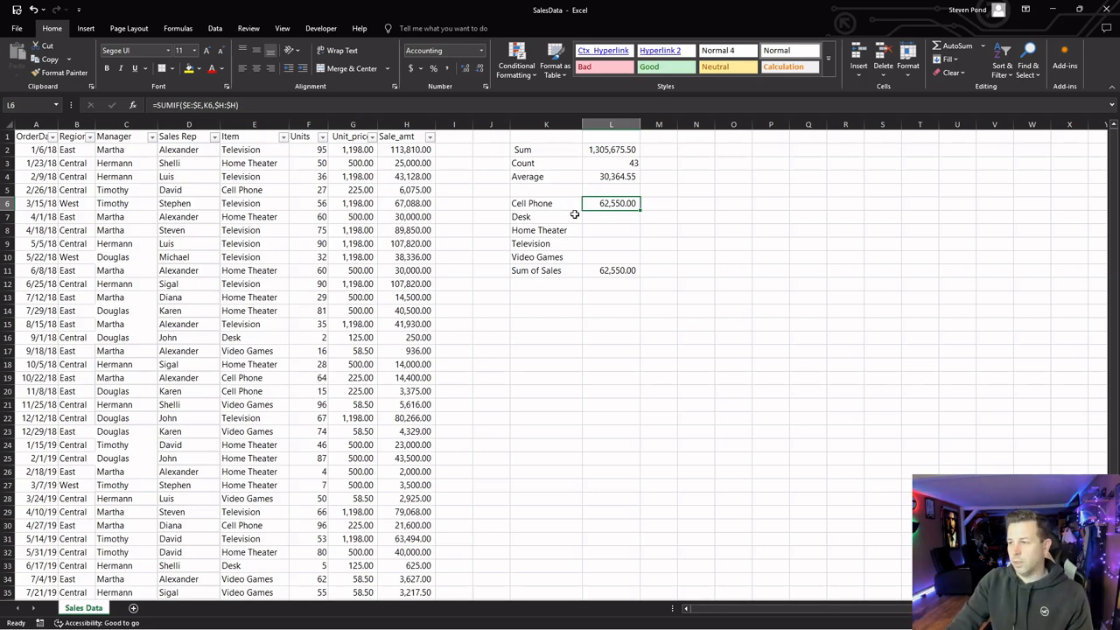
drag(639, 206, 639, 260)
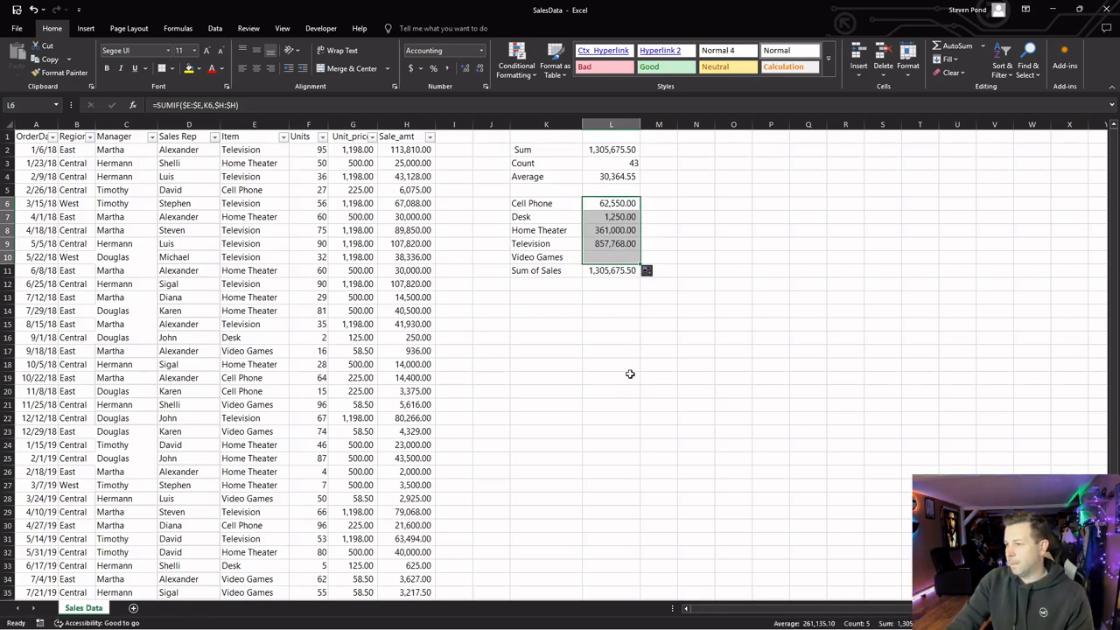
Check the criteria reference in each item's SUMIF formula from L6 through L10
click(602, 204)
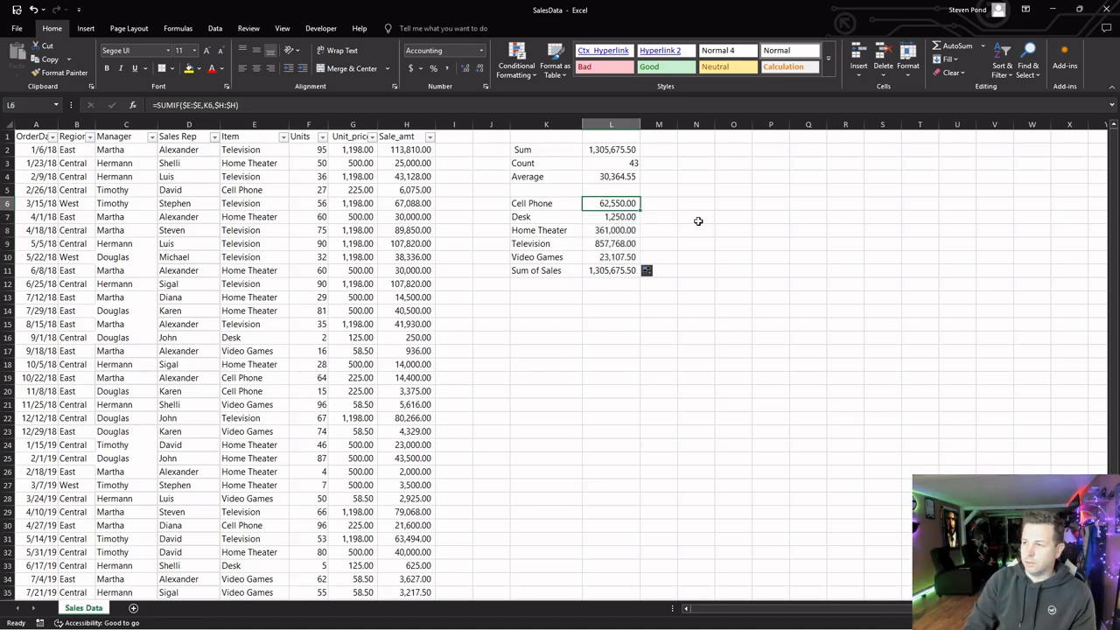
click(619, 218)
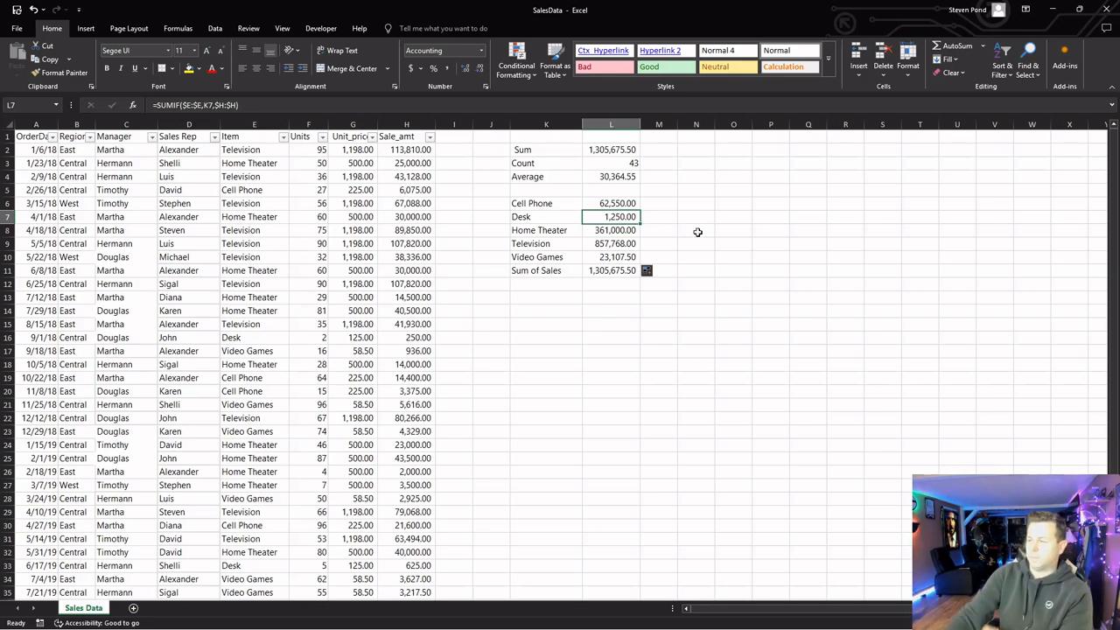
key(Down)
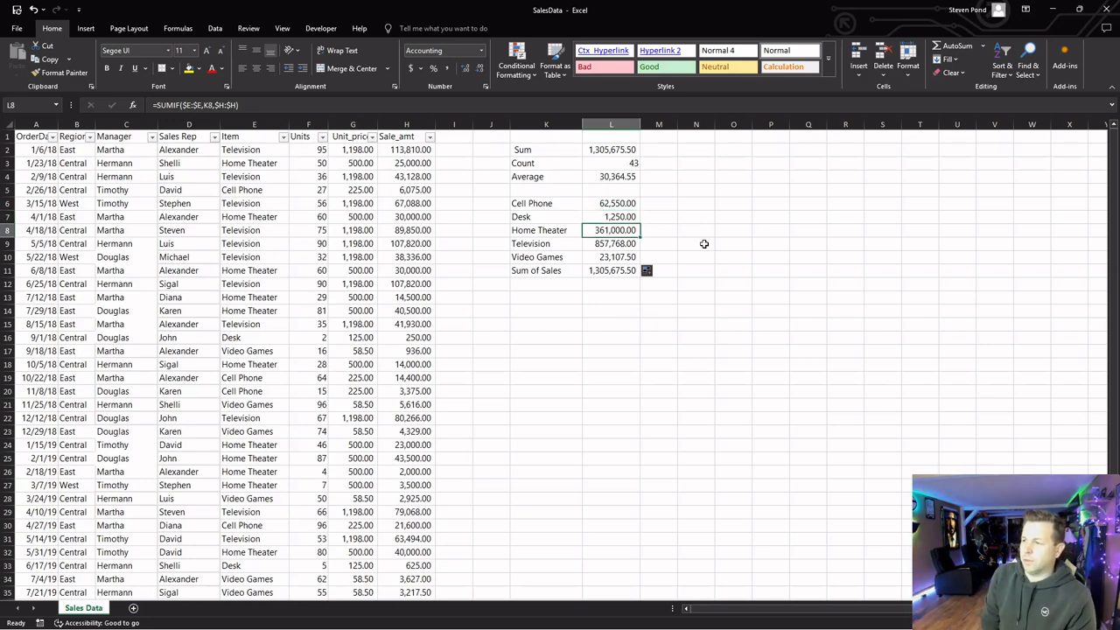
click(612, 245)
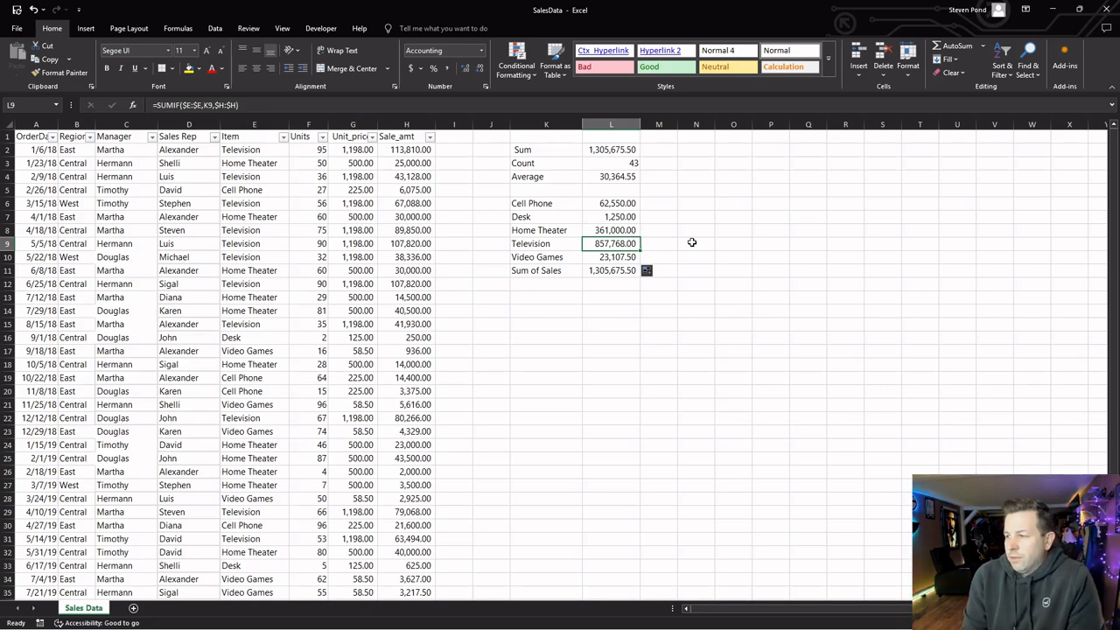
click(618, 258)
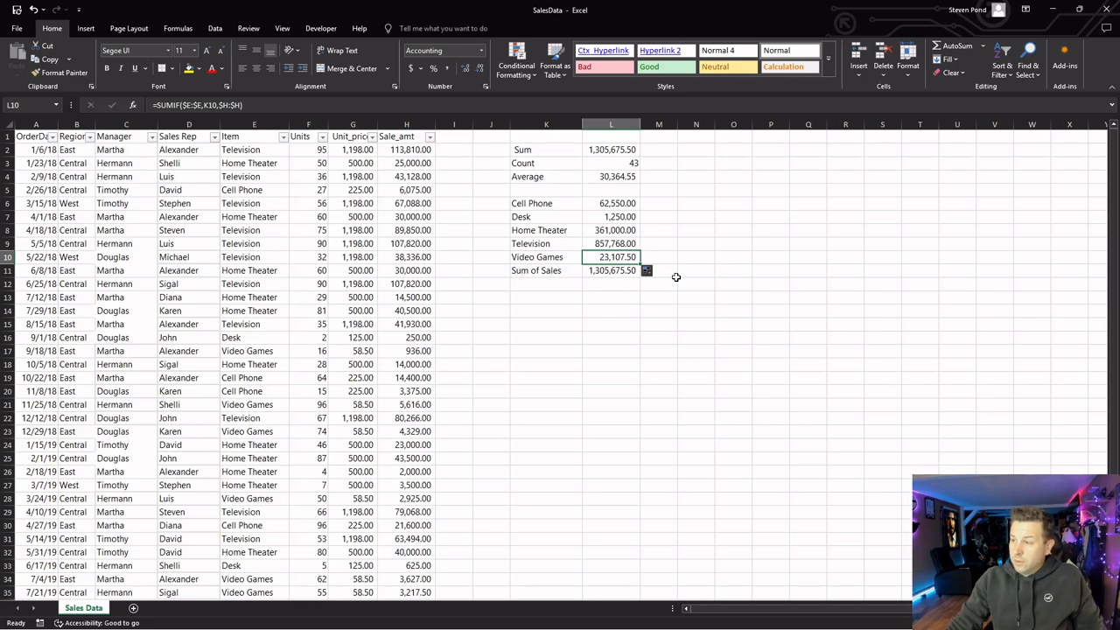
Make the Sum of Sales total in L11 bold and autofit the width of column L
click(611, 272)
key(ctrl+b)
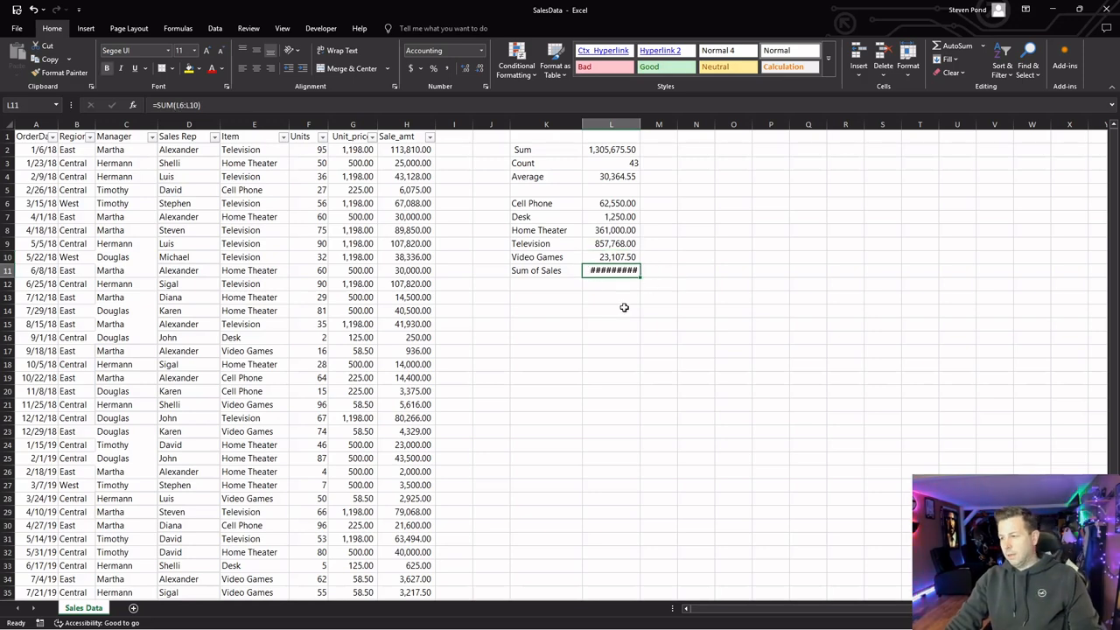
double_click(641, 124)
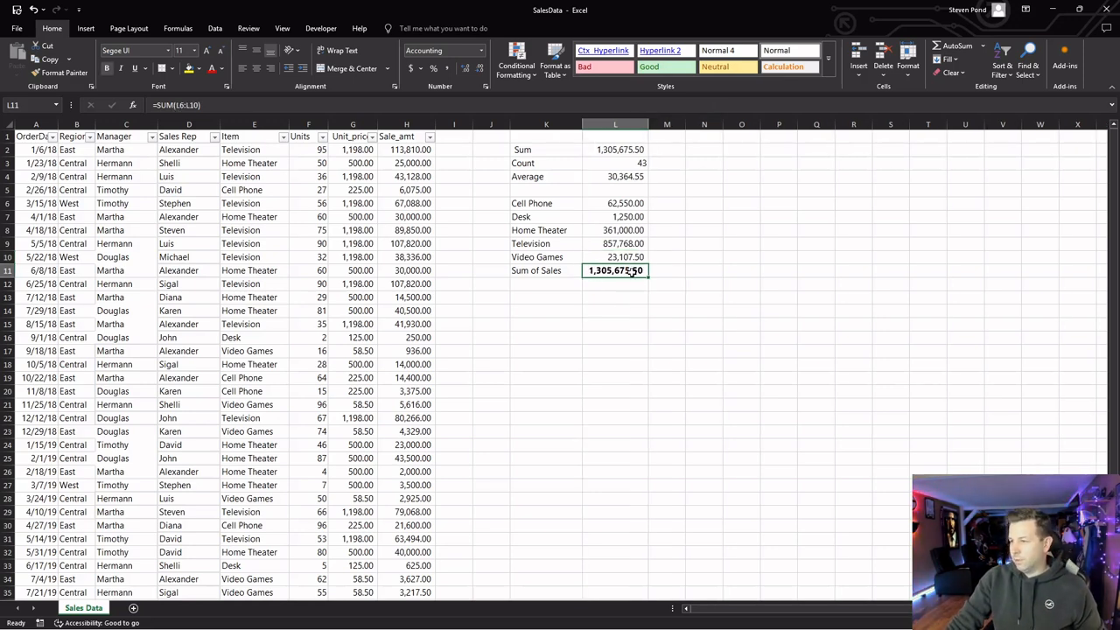
Compare the overall Sum in L2 with the Sum of Sales in L11 and review the item totals between them
ctrl+click(622, 150)
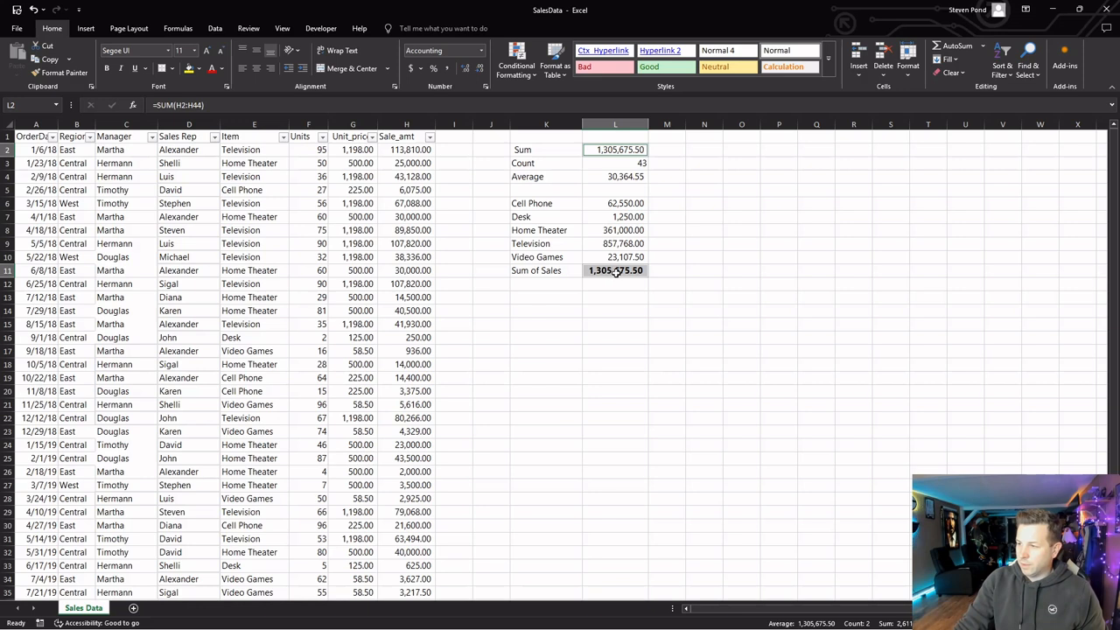
click(627, 149)
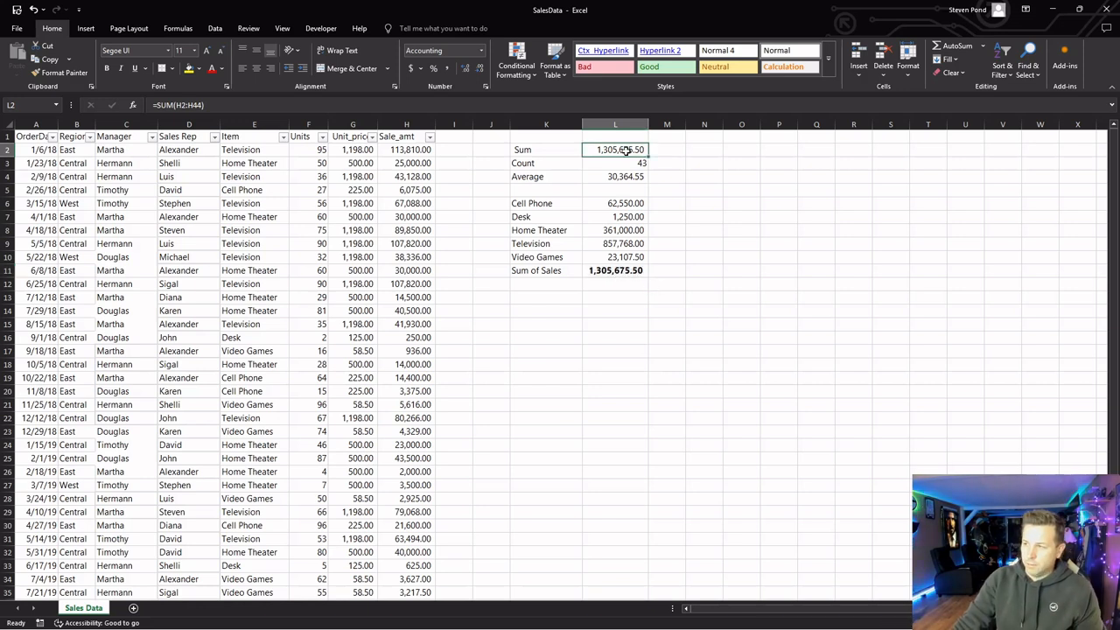
drag(623, 204, 634, 254)
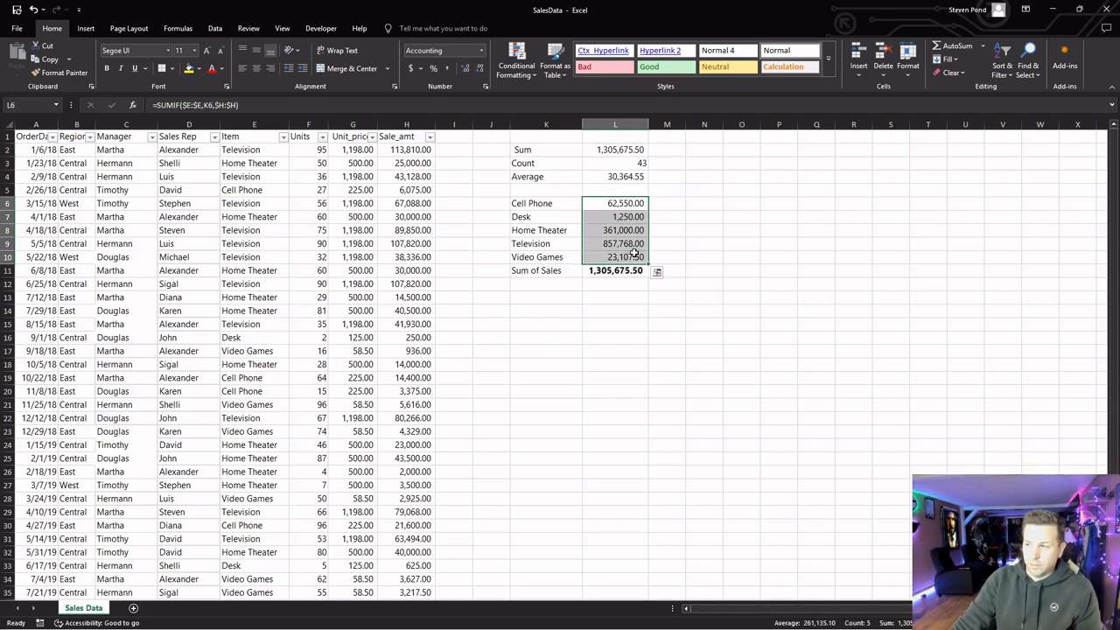
click(624, 268)
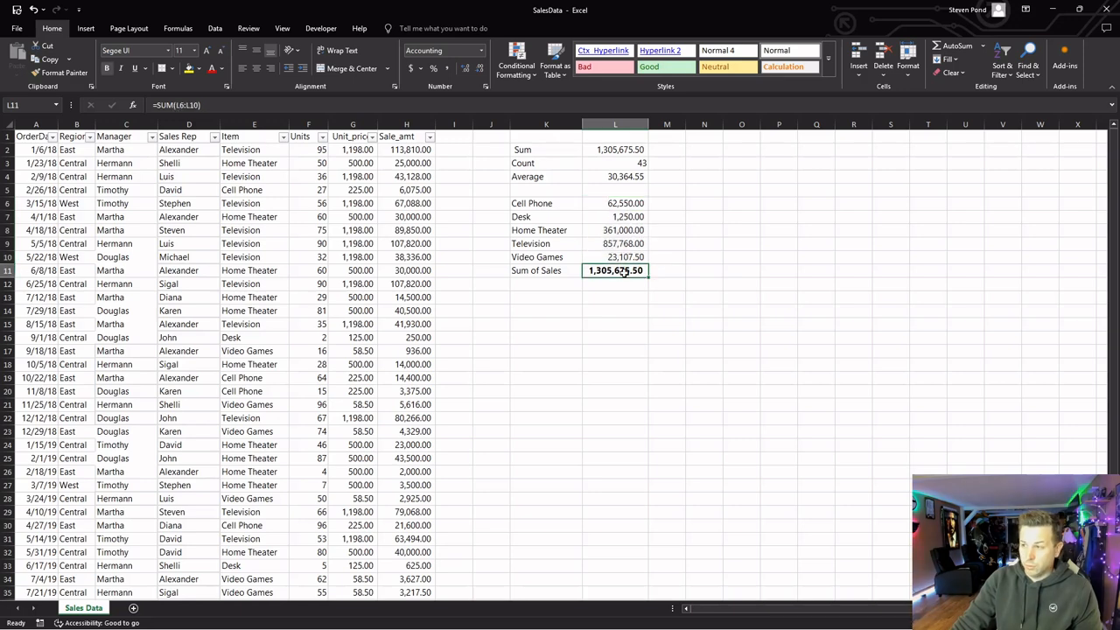
drag(561, 203, 590, 217)
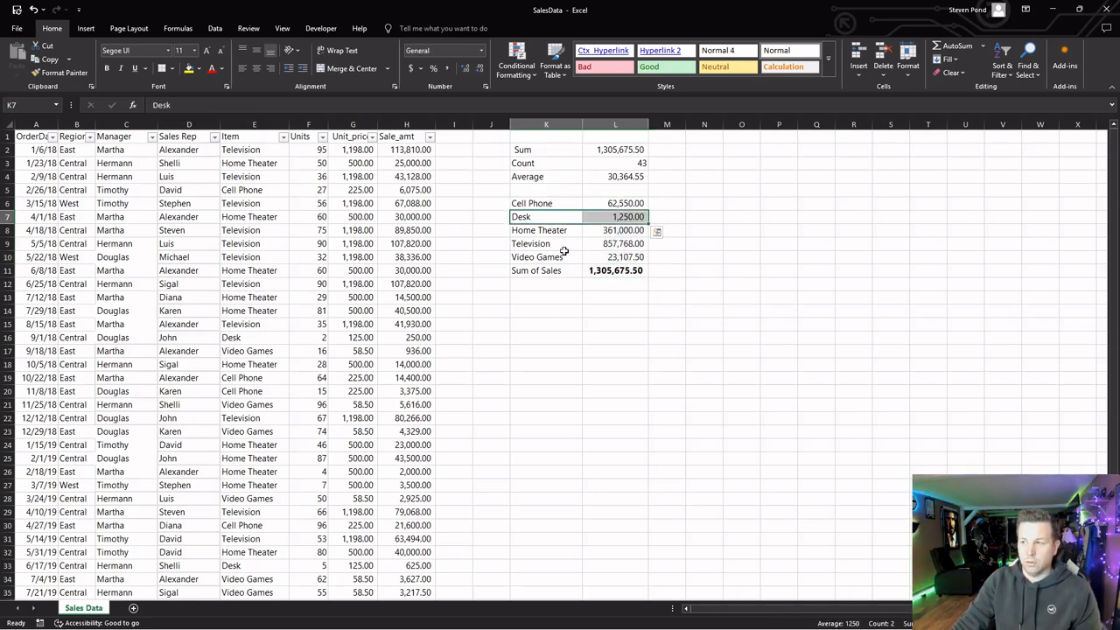
Trace the highlighted range, criteria and sum range references of each SUMIF formula in L6:L10 without changing them
click(626, 206)
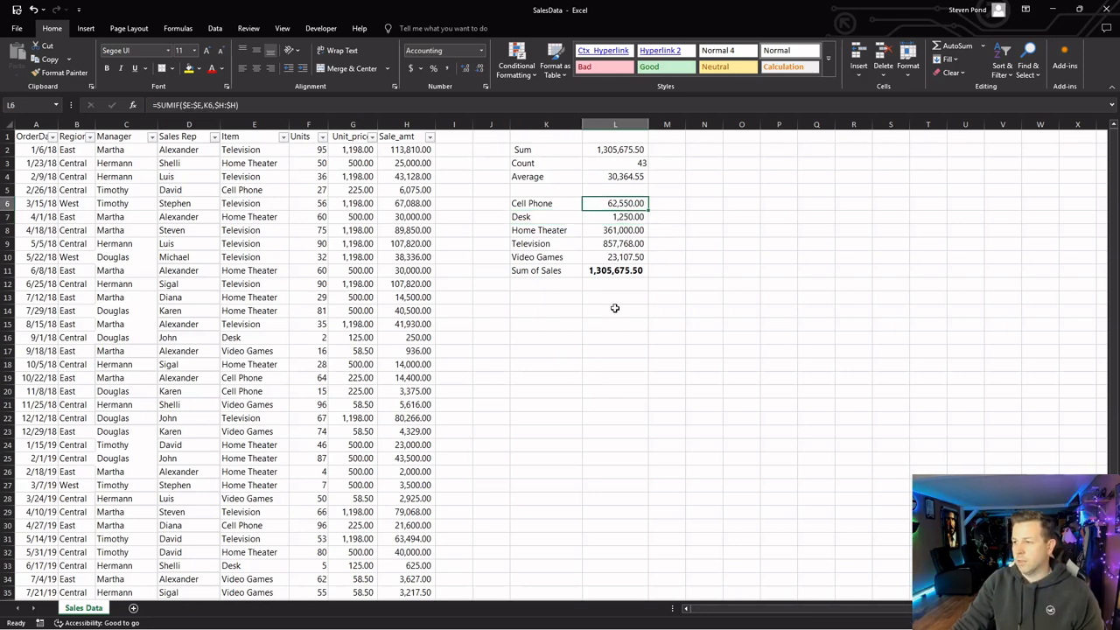
key(F2)
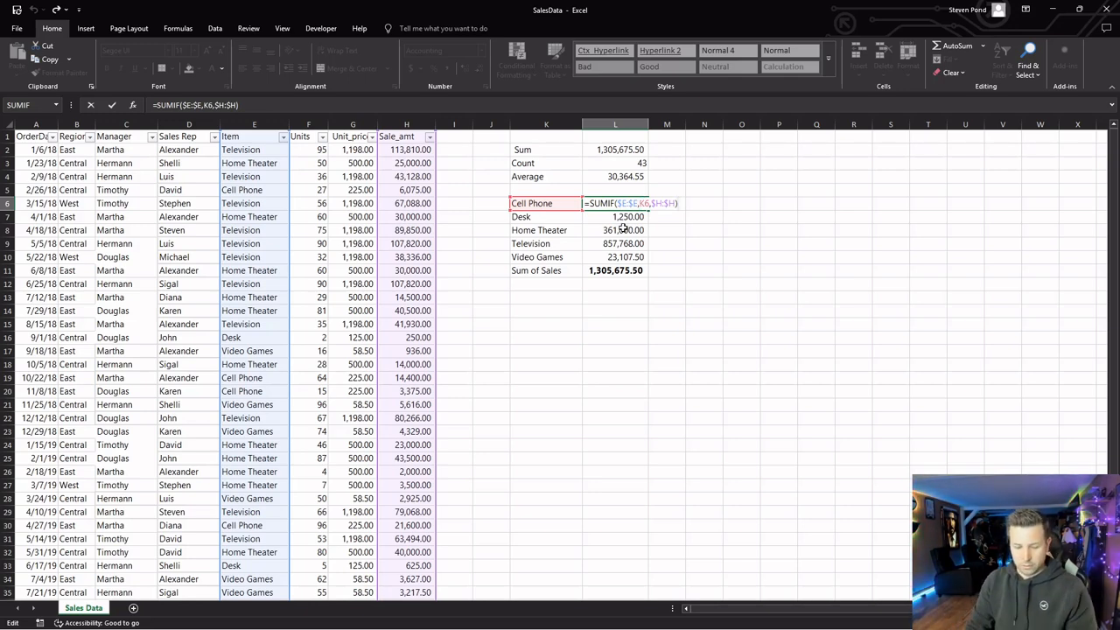
key(Return)
key(F2)
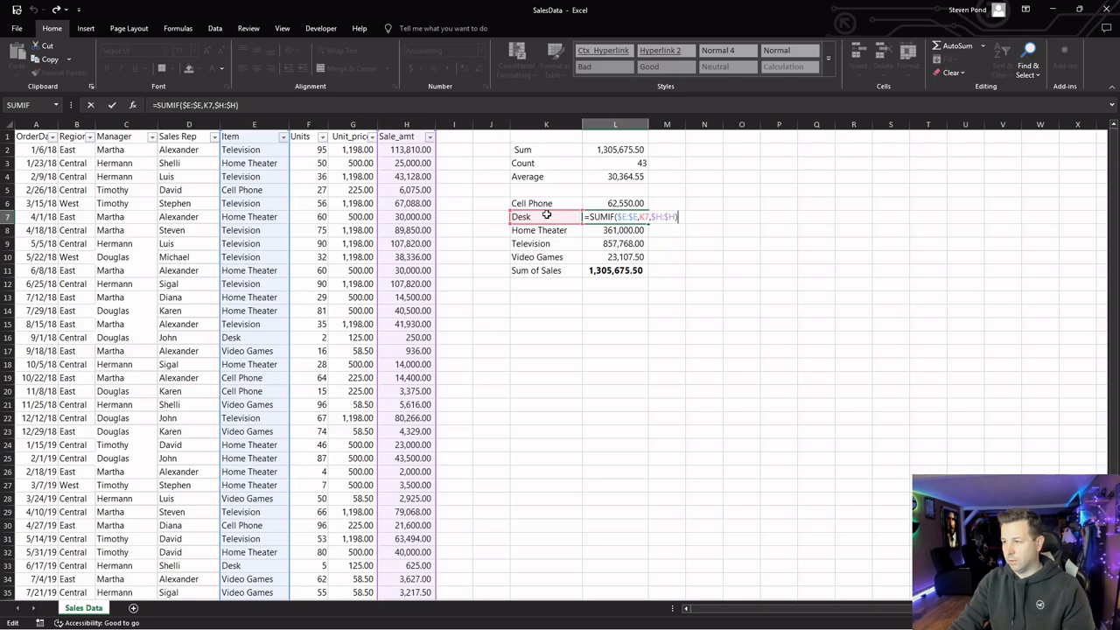
key(Return)
key(F2)
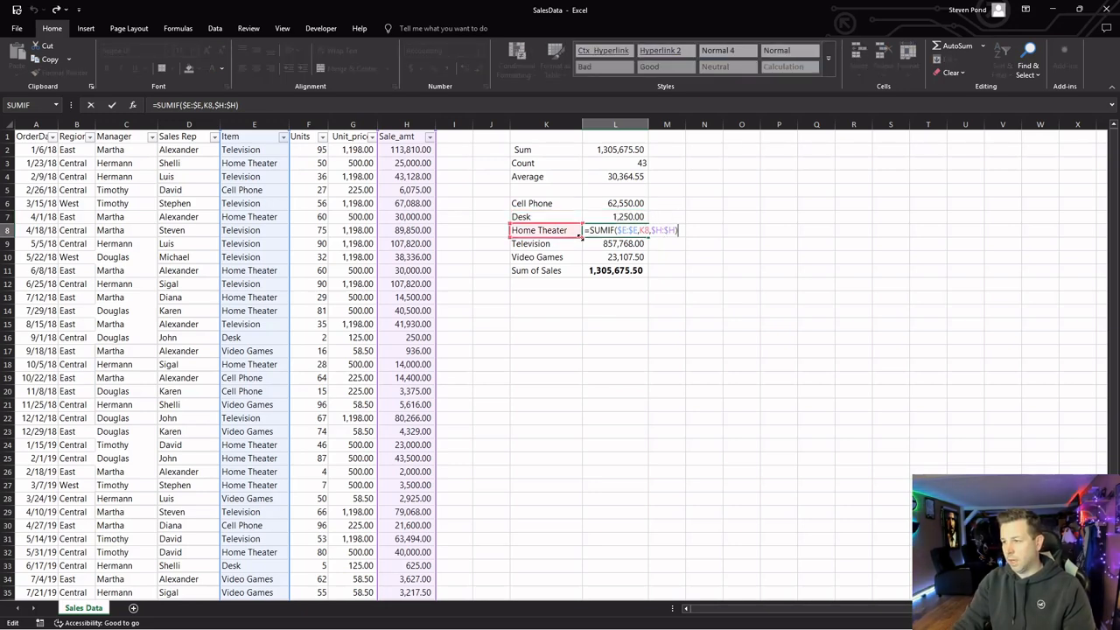
key(Return)
key(F2)
key(Return)
key(F2)
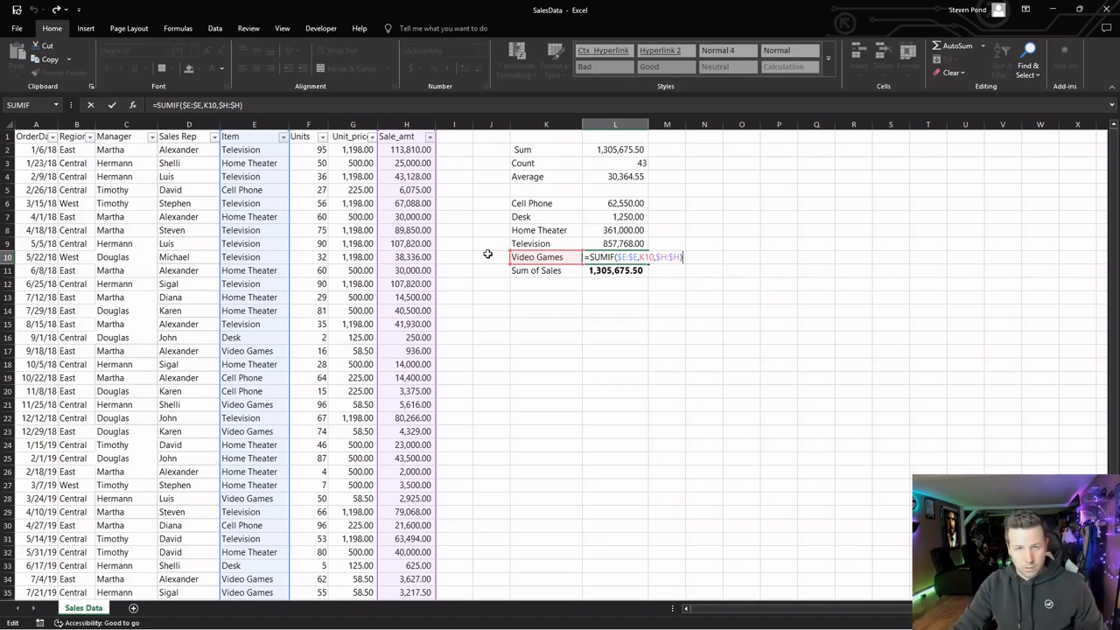
key(Return)
Examine the references of the Cell Phone SUMIF formula in L6 once more
click(621, 208)
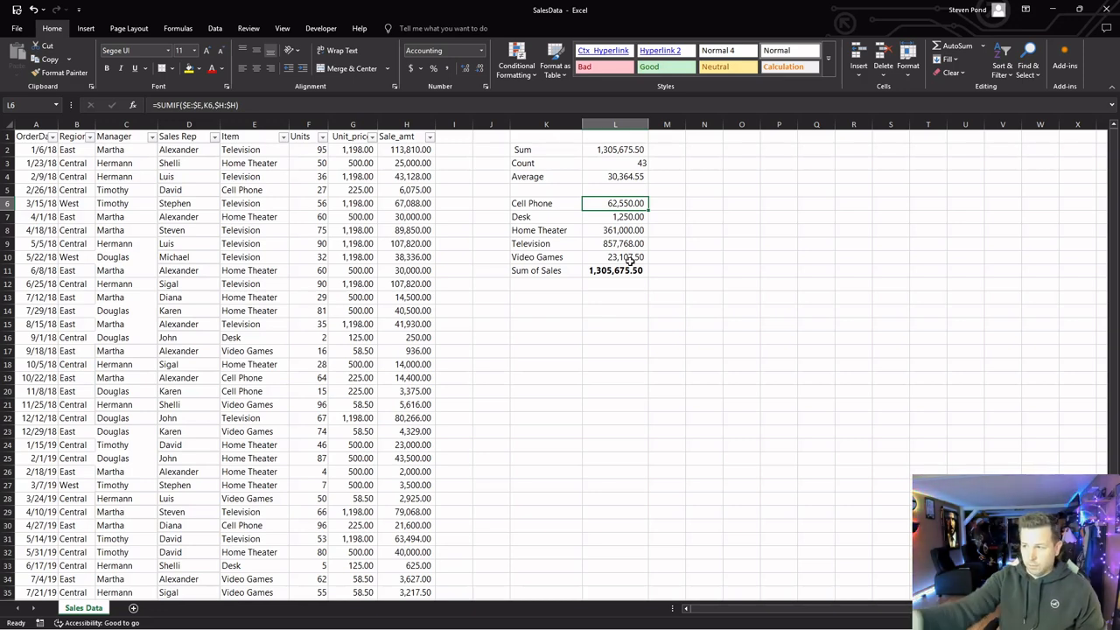
key(F2)
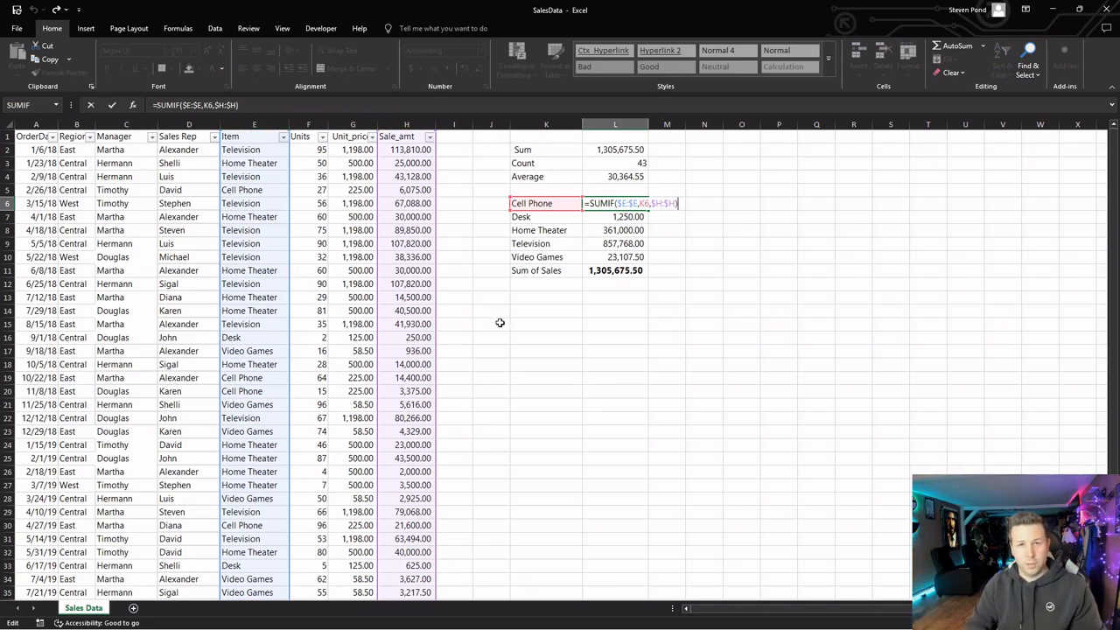
key(Return)
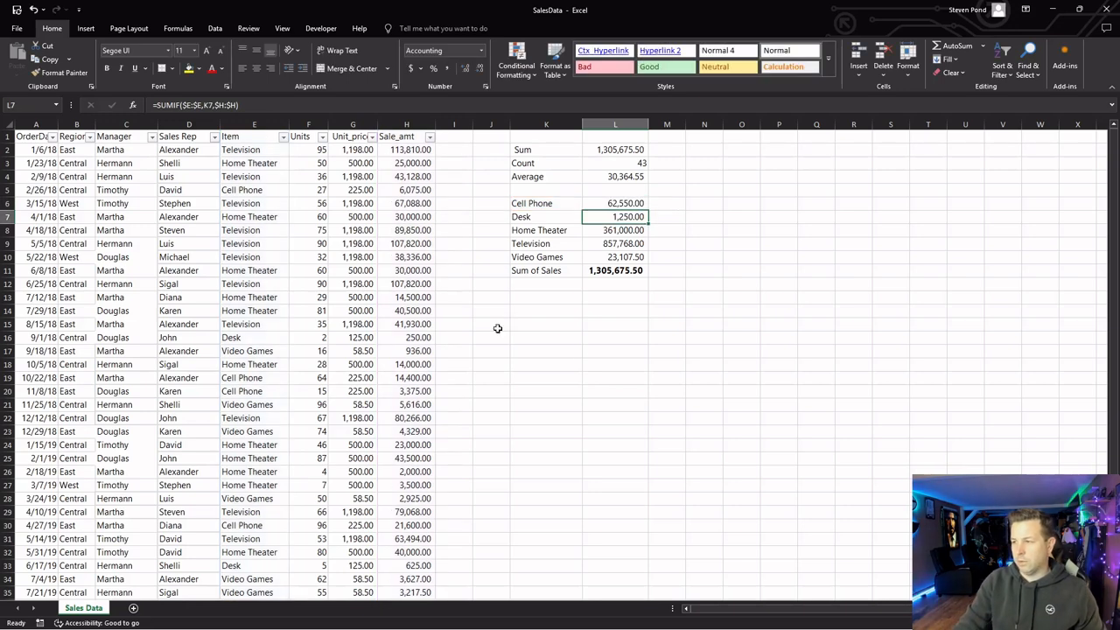
Copy the item labels and the Sum of Sales label from K6:K11 into a new block starting at K13
click(531, 296)
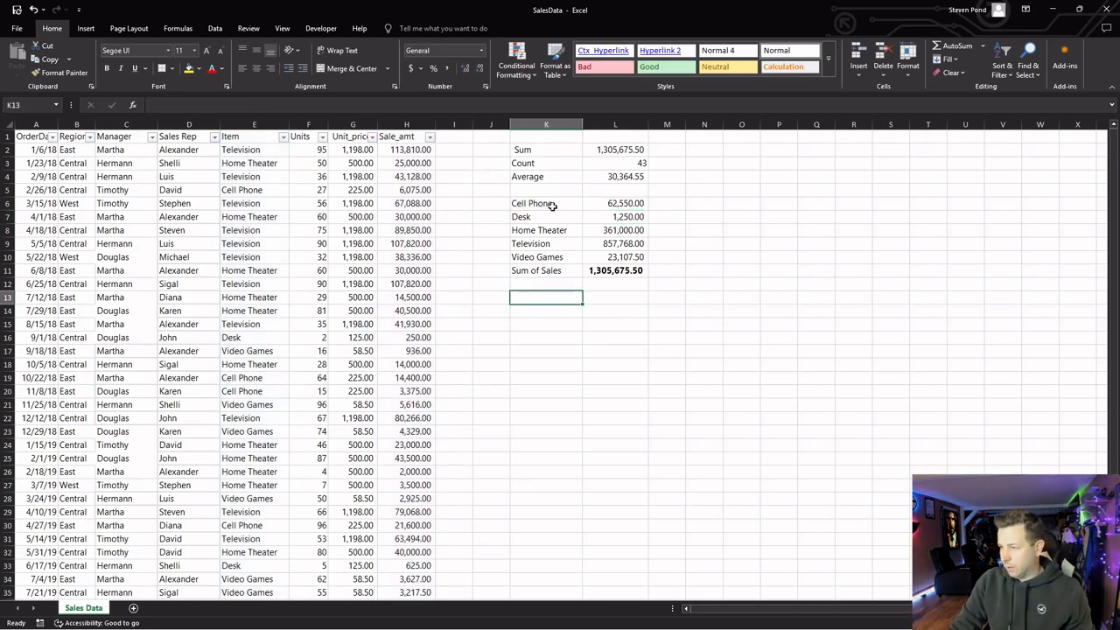
drag(549, 204, 556, 270)
key(ctrl+c)
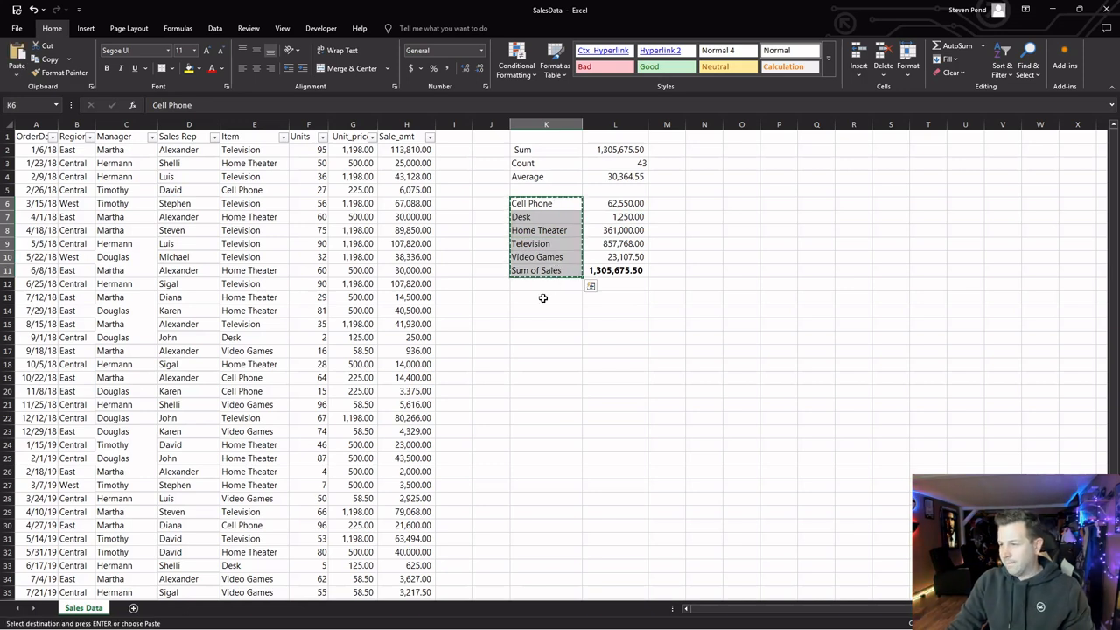
click(543, 297)
key(ctrl+v)
key(Escape)
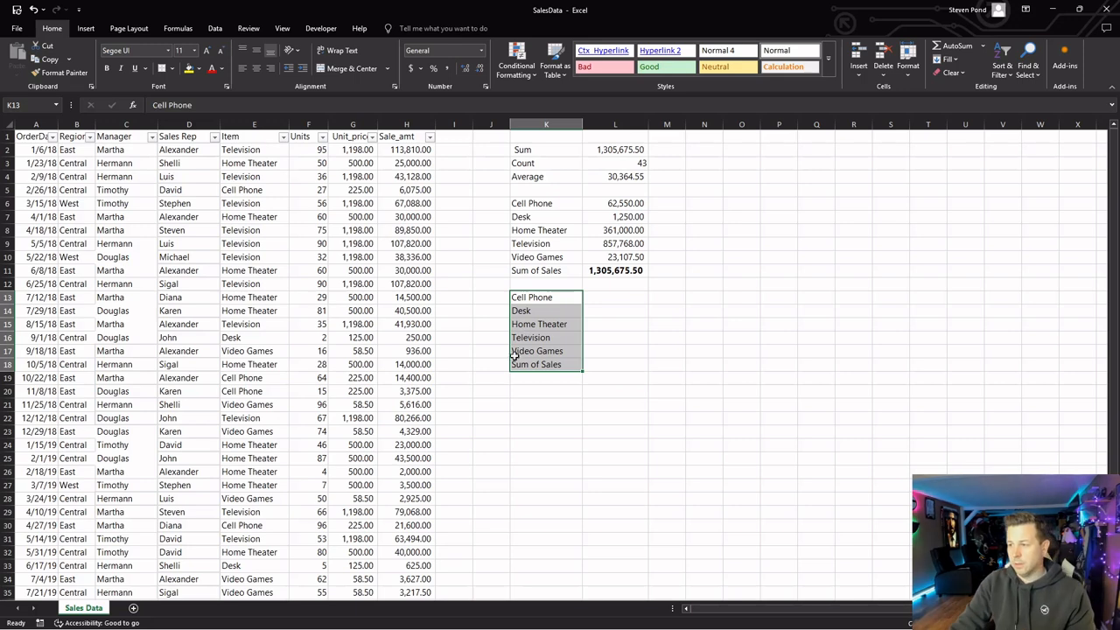
Change the copied Sum of Sales label in K18 to Count of Items
click(518, 364)
double_click(170, 105)
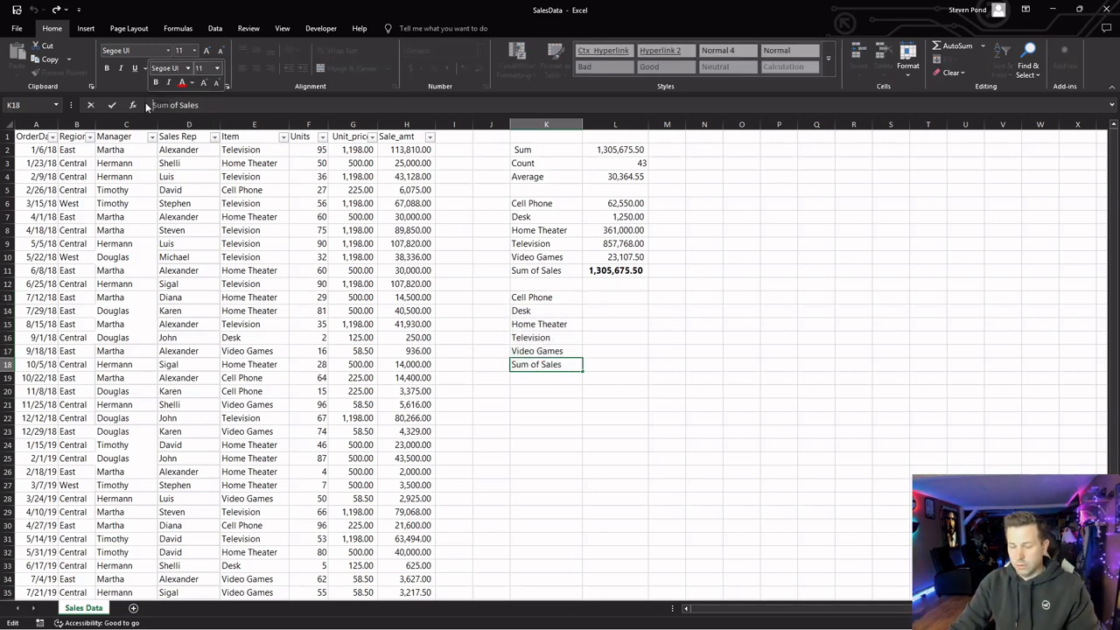
text(Count)
key(BackSpace)
key(BackSpace)
key(BackSpace)
key(BackSpace)
key(BackSpace)
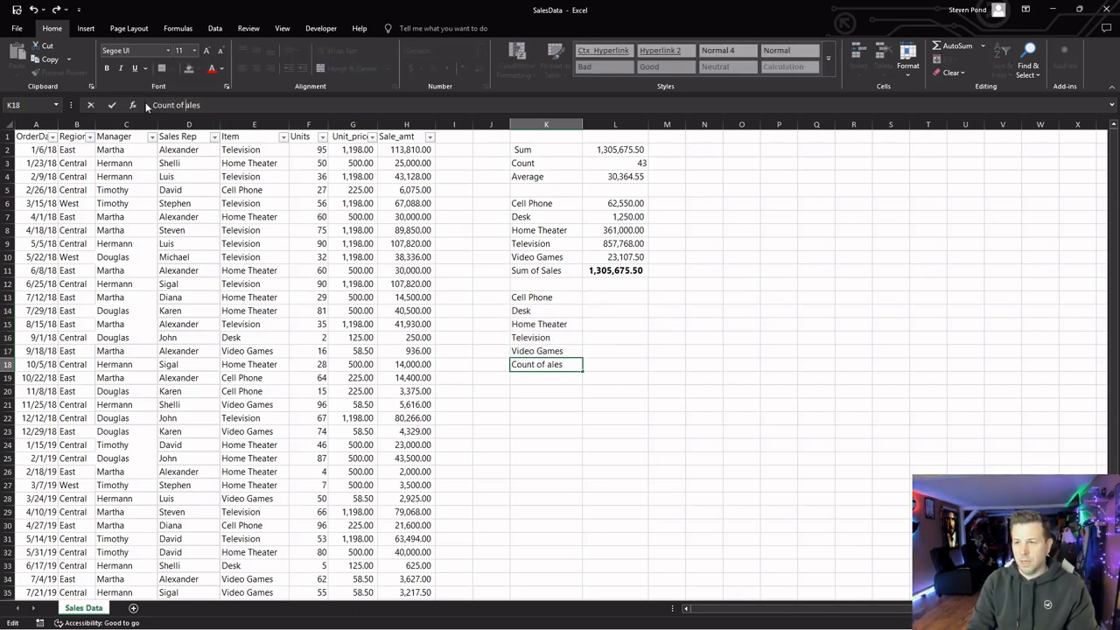
text(Items)
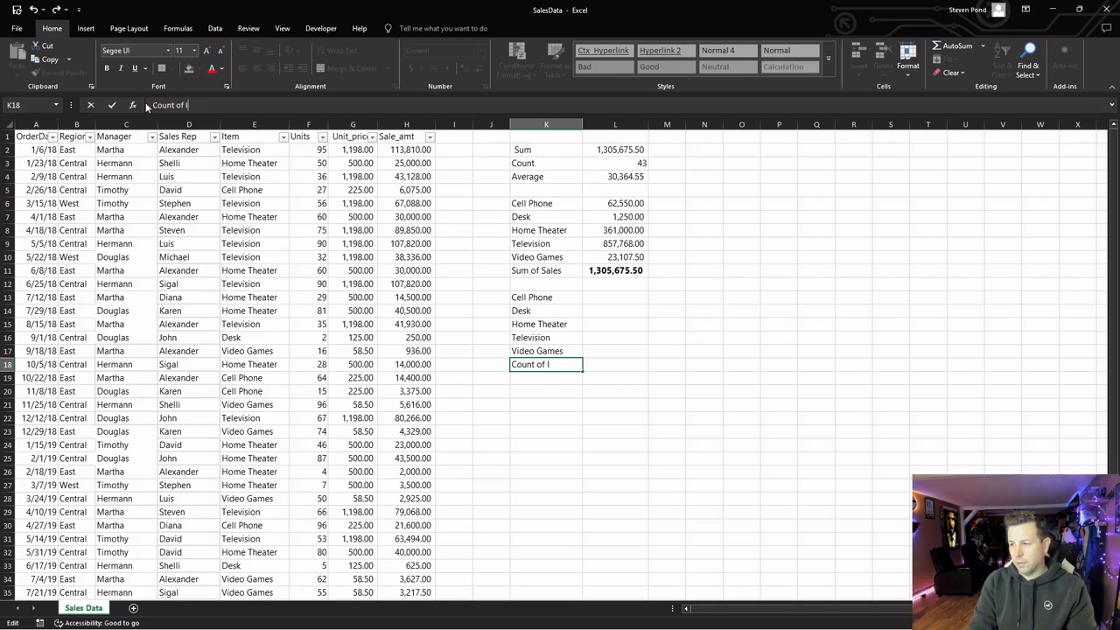
key(Return)
Total L13:L17 with a SUM formula in L18 beside the Count of Items label
click(641, 363)
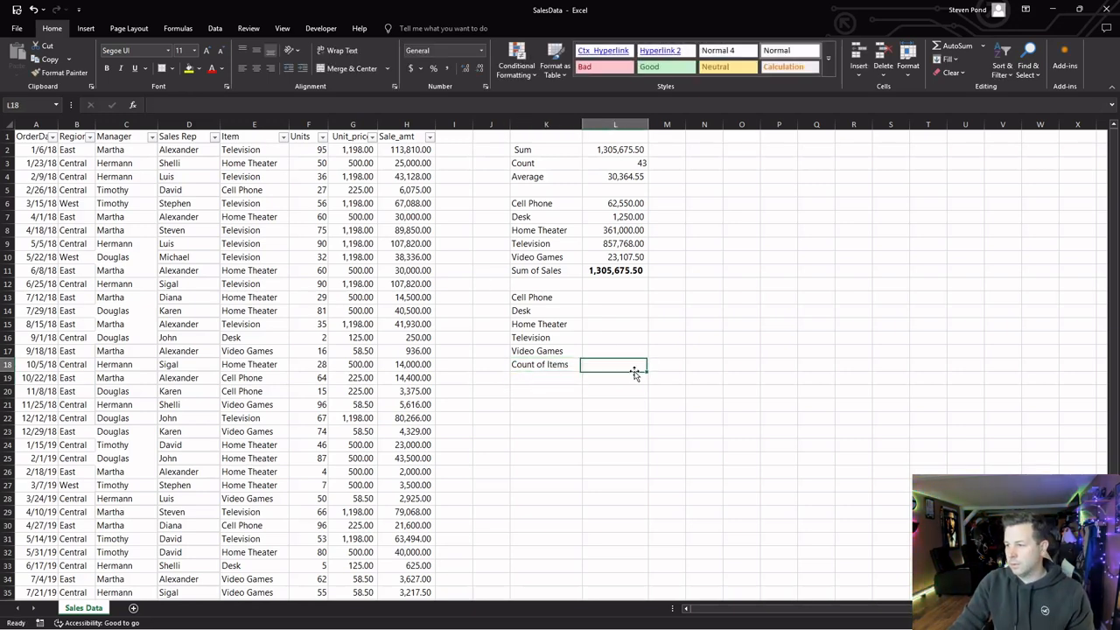
text(=sum()
drag(641, 351, 688, 300)
key(Return)
Compare the Count of Items total in L18 with the overall Count in L3
click(622, 298)
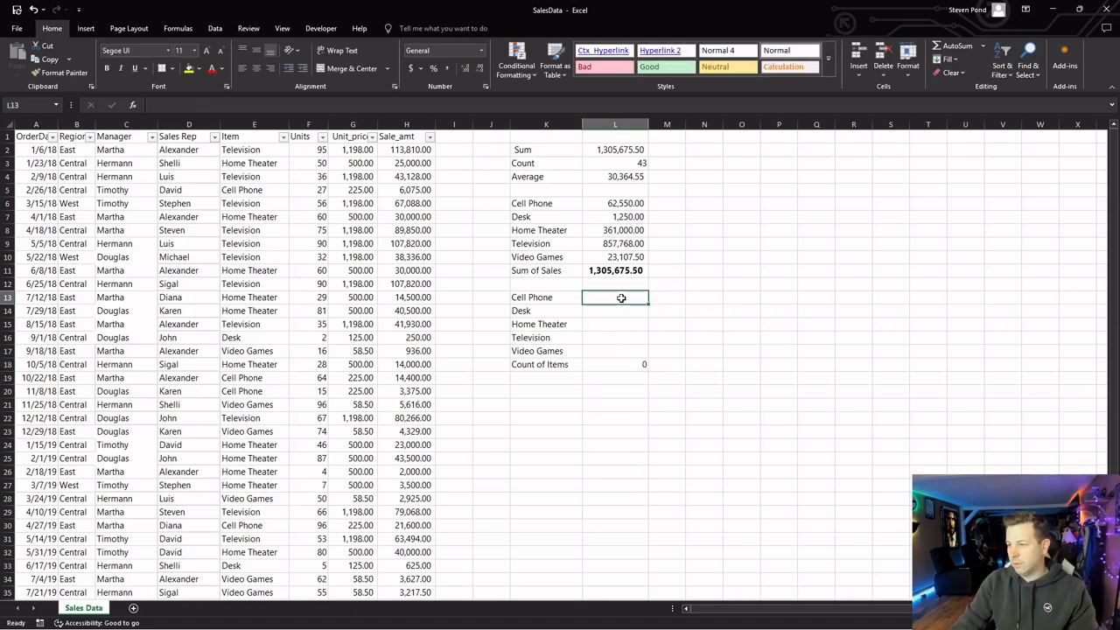
click(620, 365)
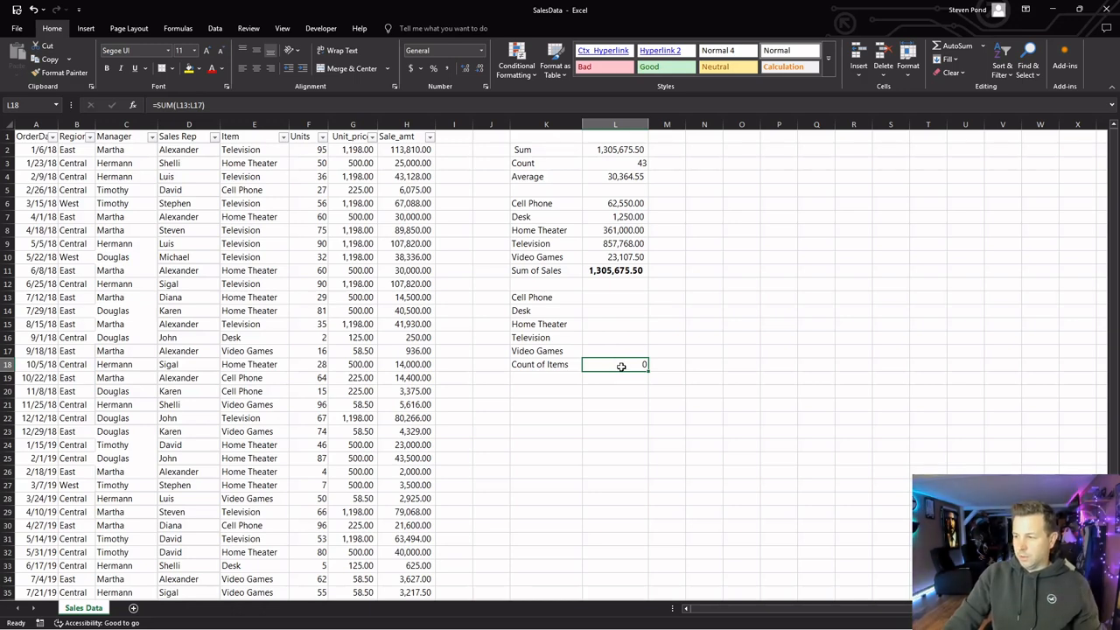
ctrl+click(638, 163)
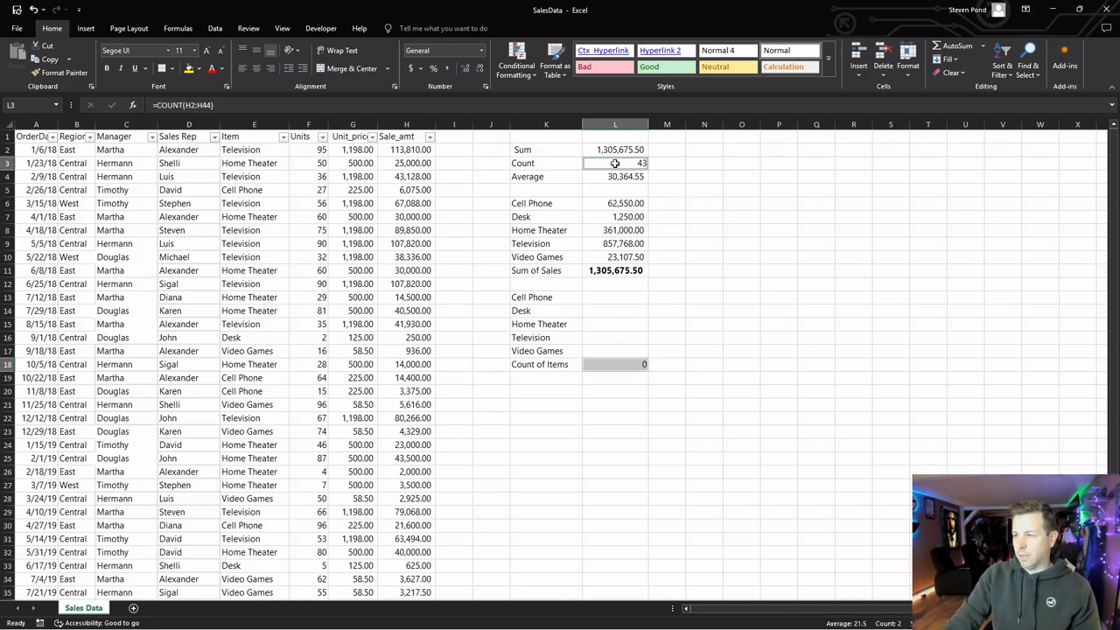
Search the function library for countif and insert the COUNTIF function into L13 for Cell Phone
click(607, 299)
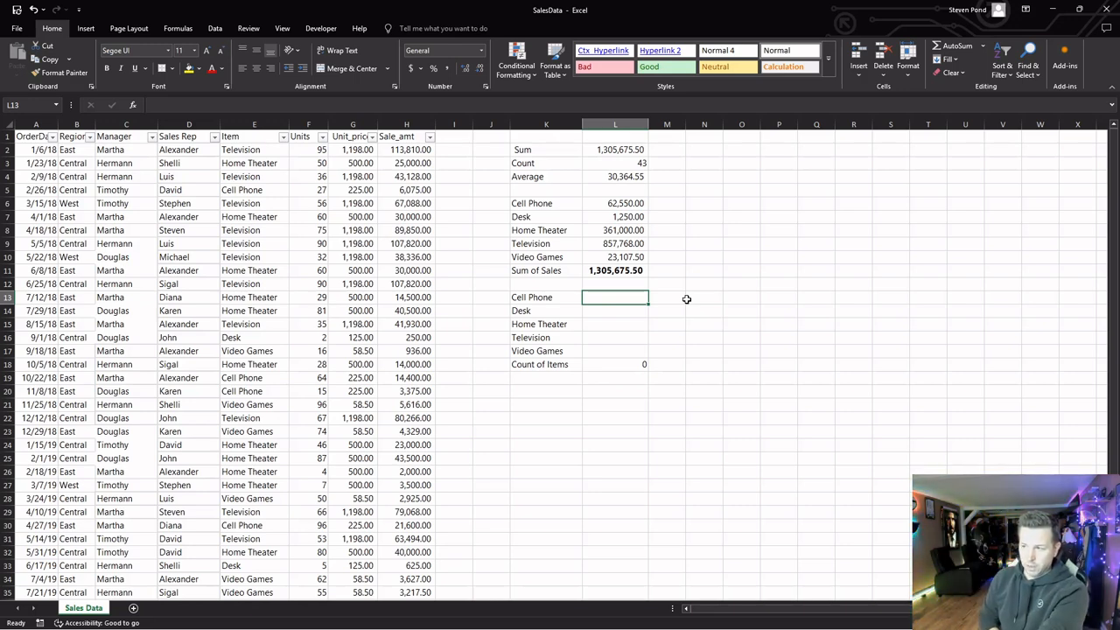
click(557, 298)
click(633, 299)
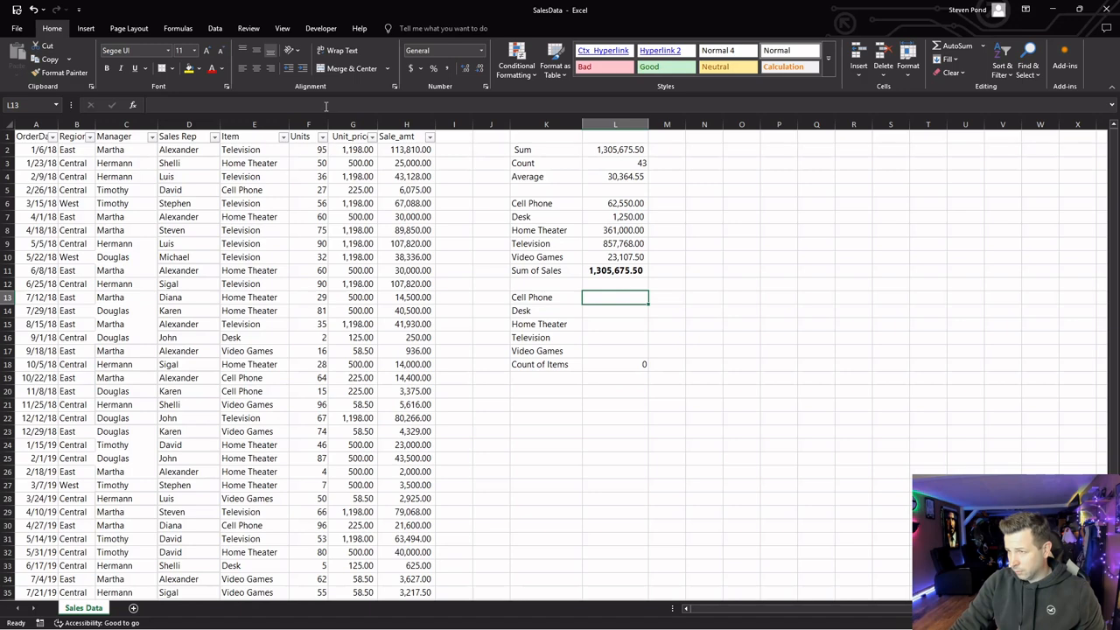
click(134, 105)
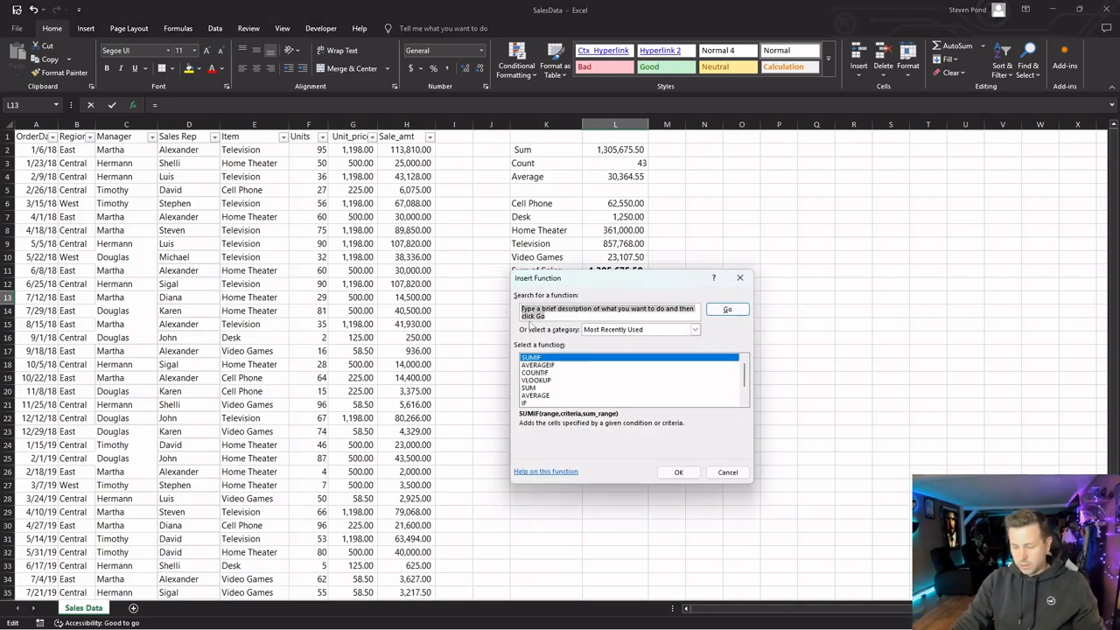
text(countif)
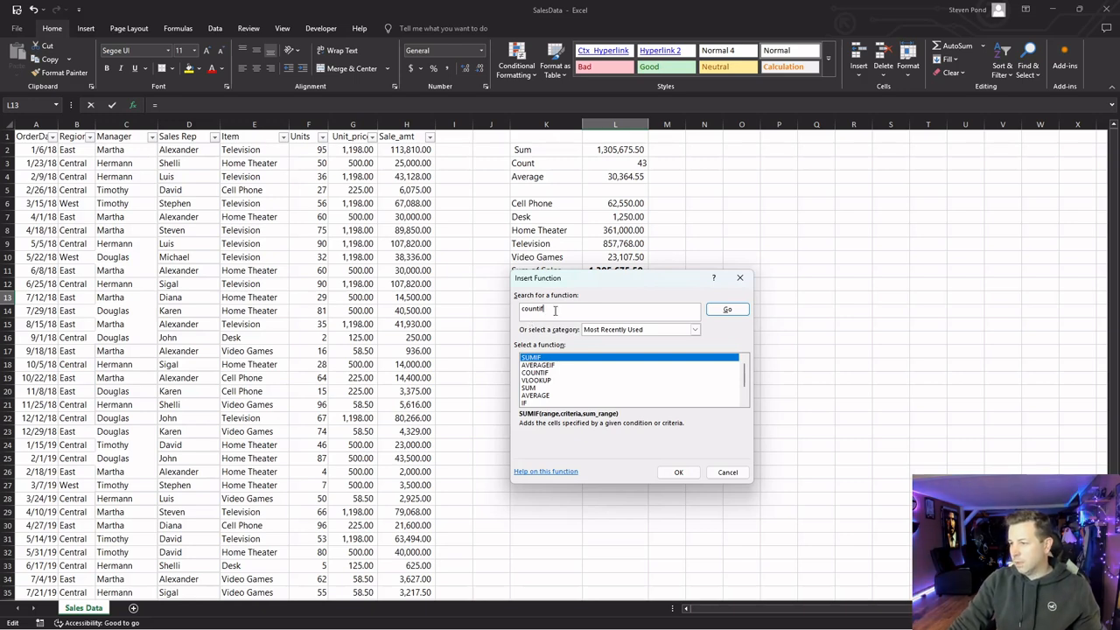
click(726, 313)
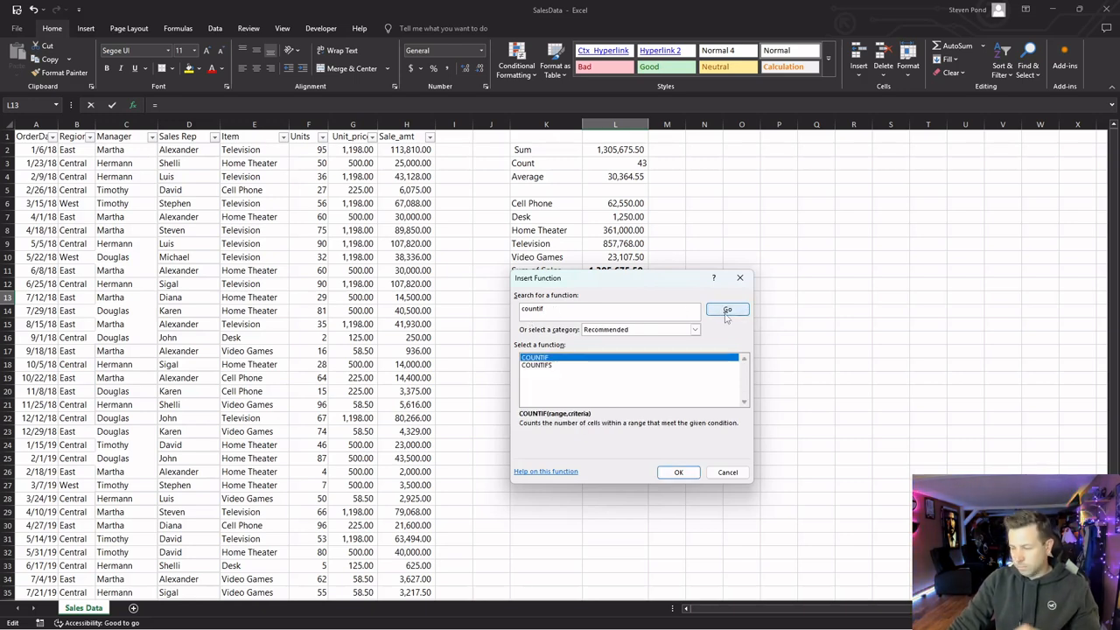
click(679, 472)
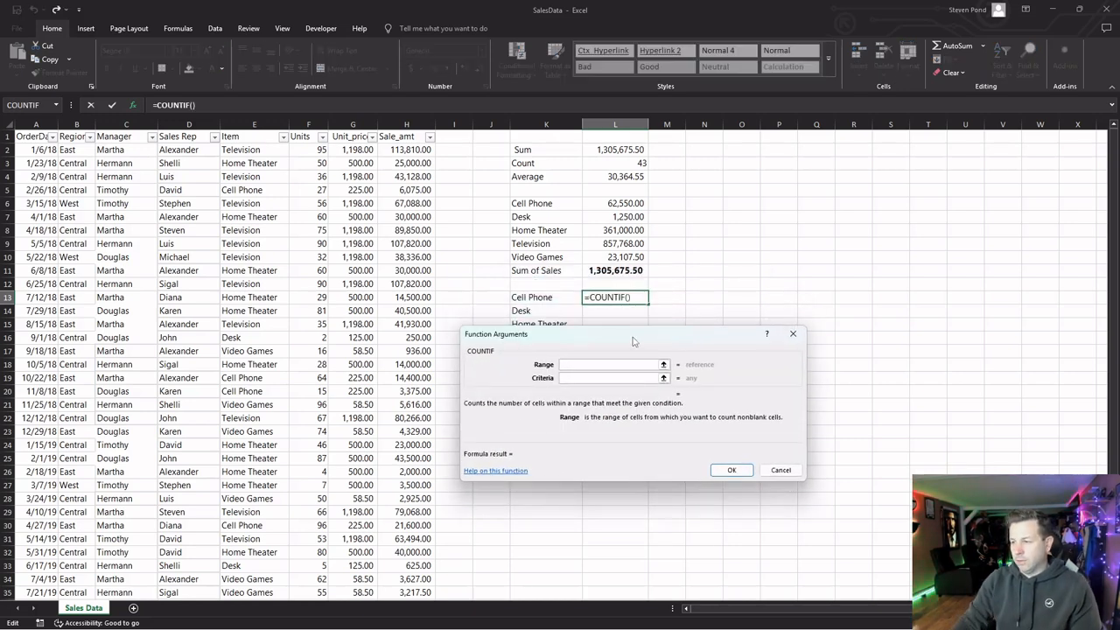
Set the COUNTIF range to $E:$E and the criteria to K13, and fill the formula down through L17
click(254, 123)
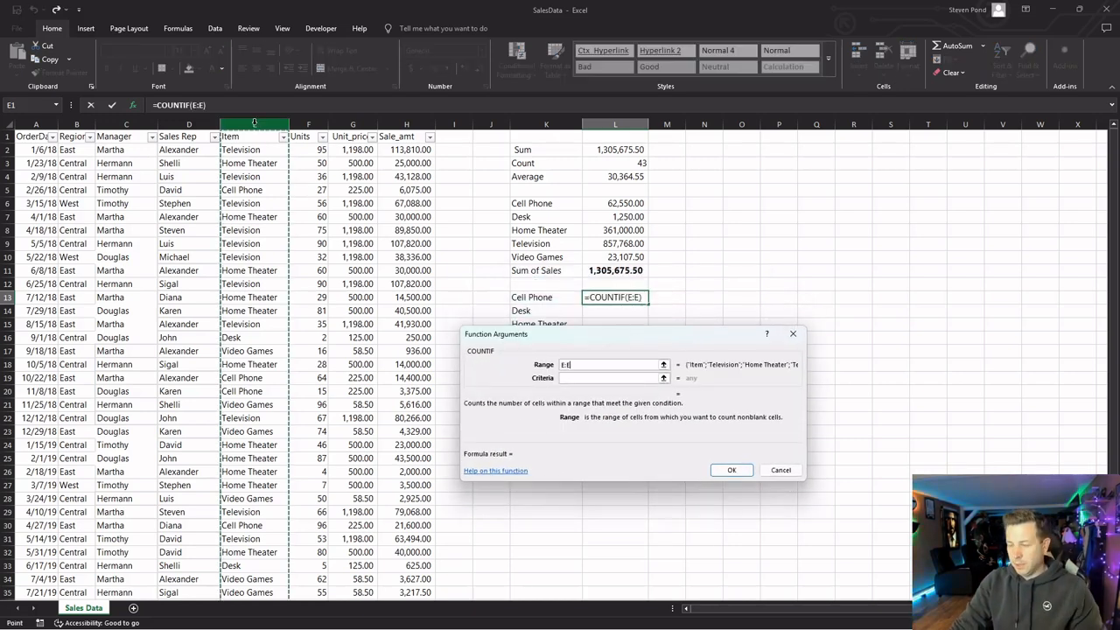
click(623, 378)
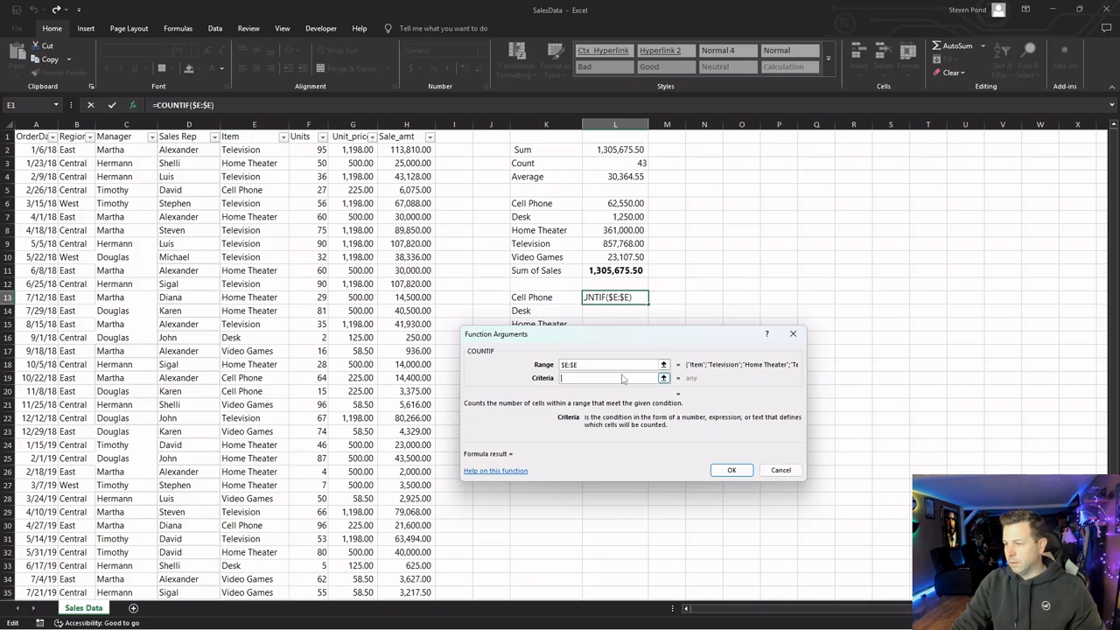
click(553, 296)
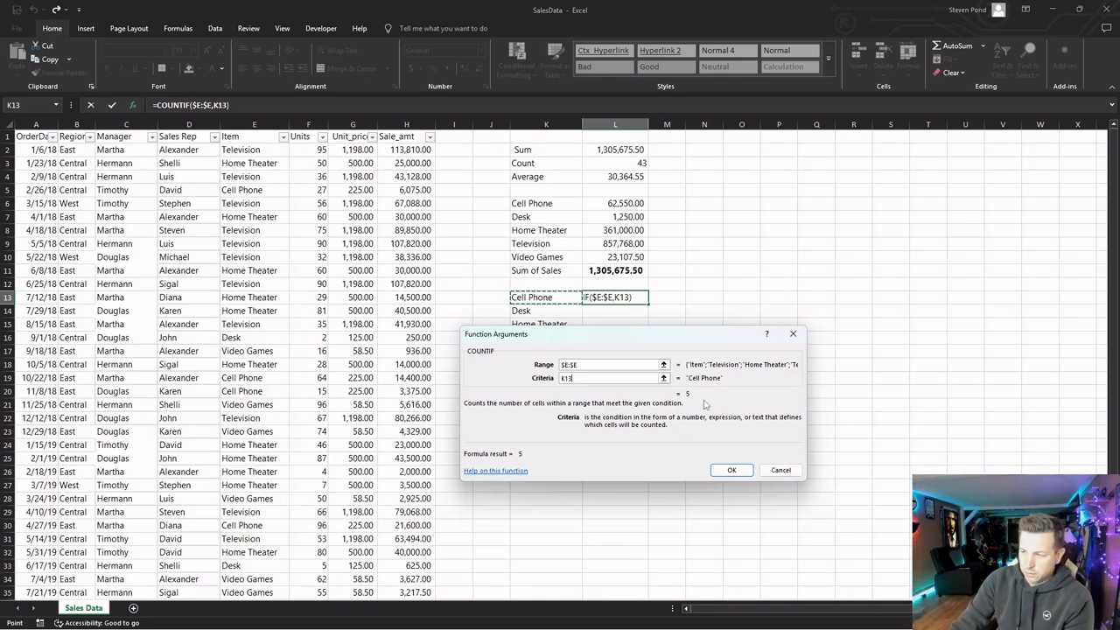
click(731, 469)
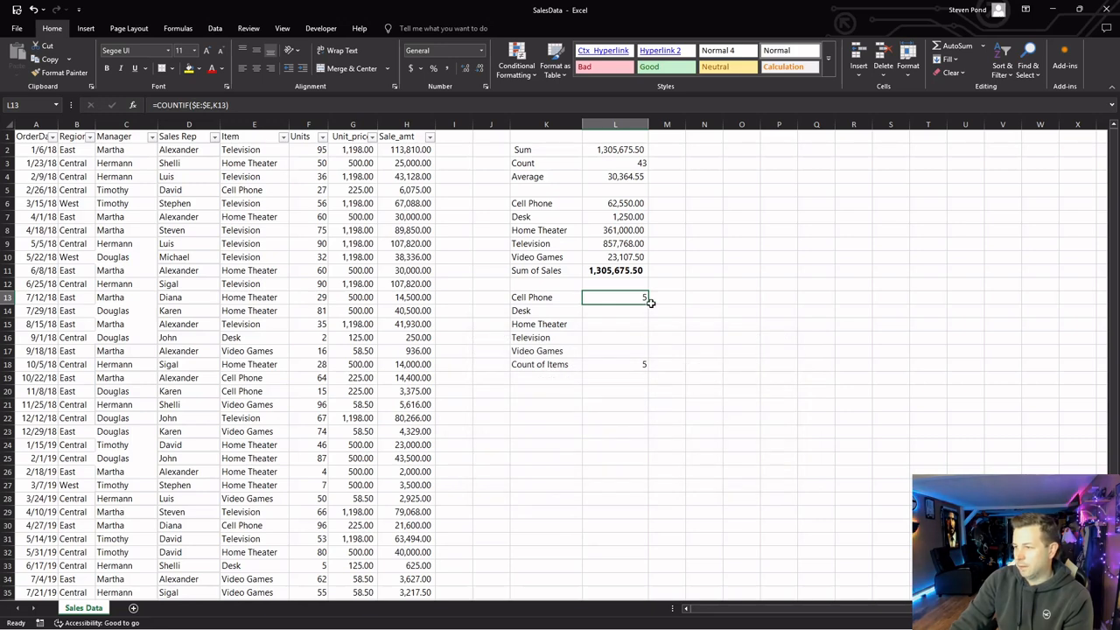
drag(650, 302, 652, 353)
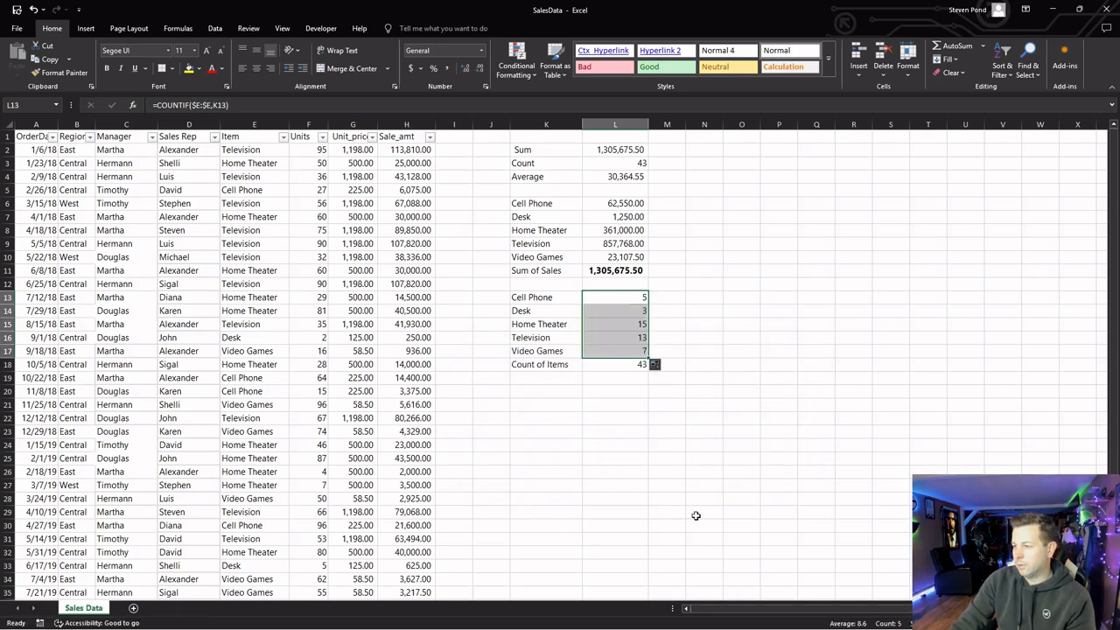
Check the Count of Items in L18 against the overall Count in L3 and review the individual item counts
click(629, 365)
ctrl+click(626, 166)
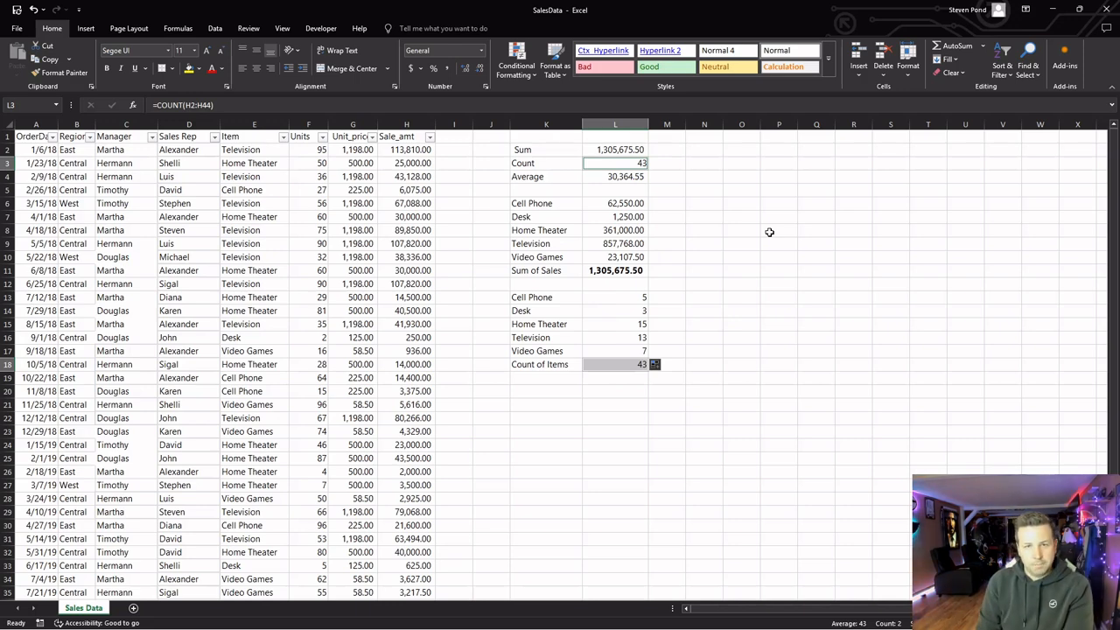
click(621, 362)
drag(557, 299, 589, 295)
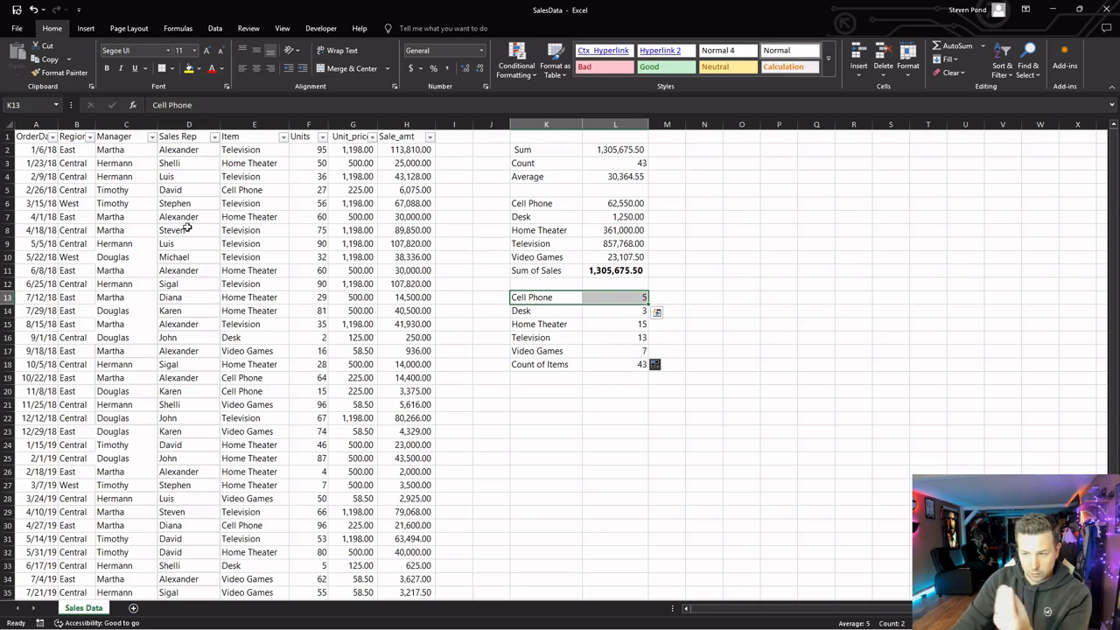
drag(631, 314, 547, 351)
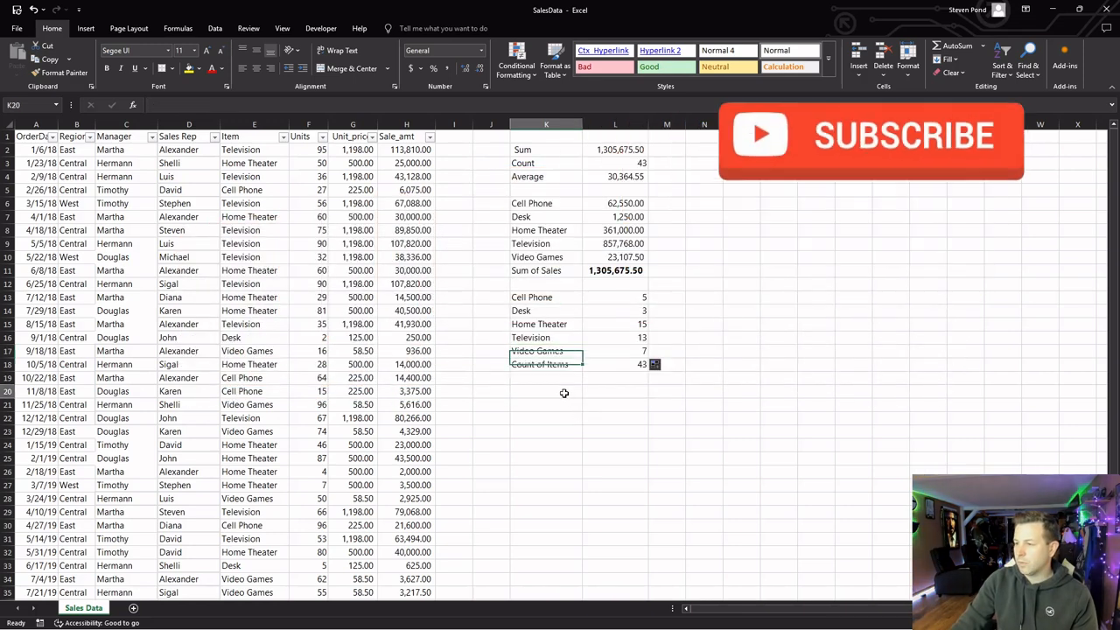
Review the SUMIF item totals in K6:L11 and the Item and Sale_amt columns they refer to
click(564, 400)
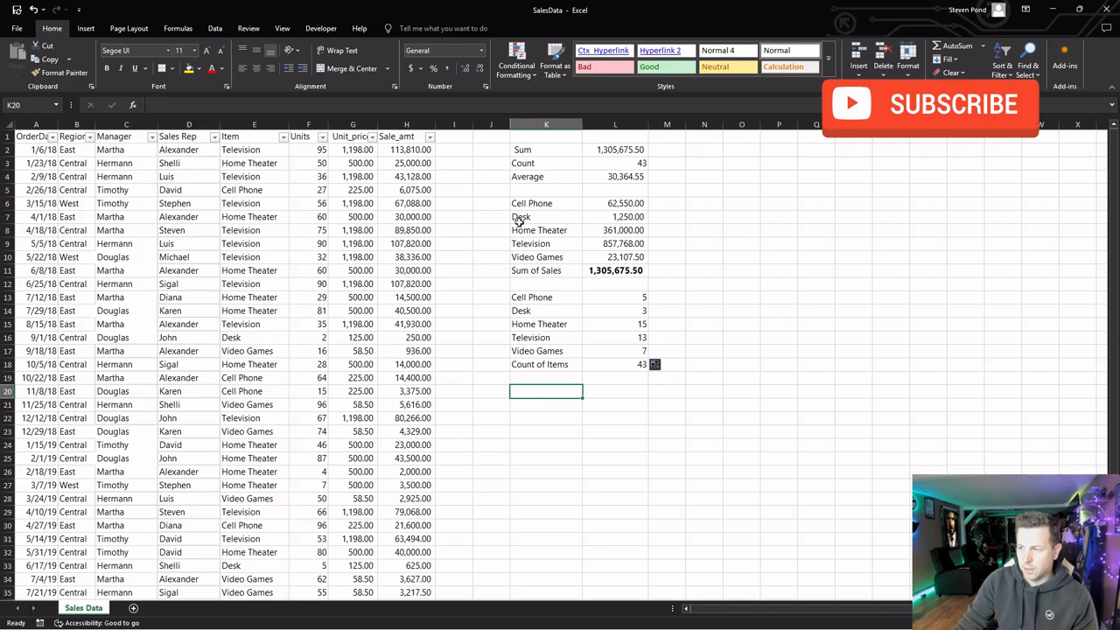
drag(559, 202, 622, 268)
click(624, 245)
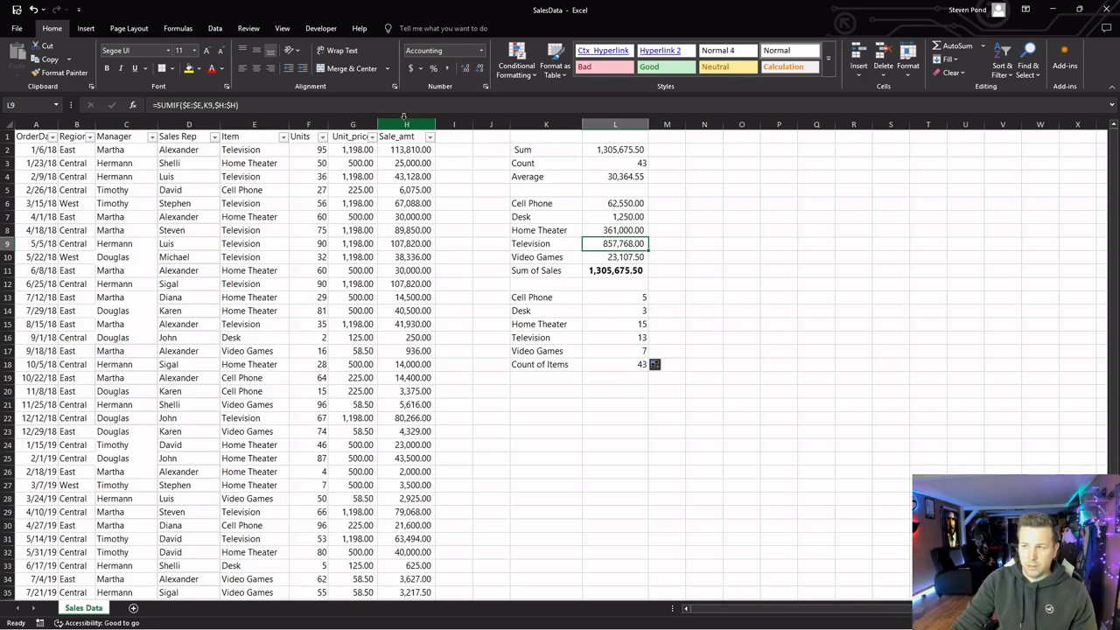
click(254, 124)
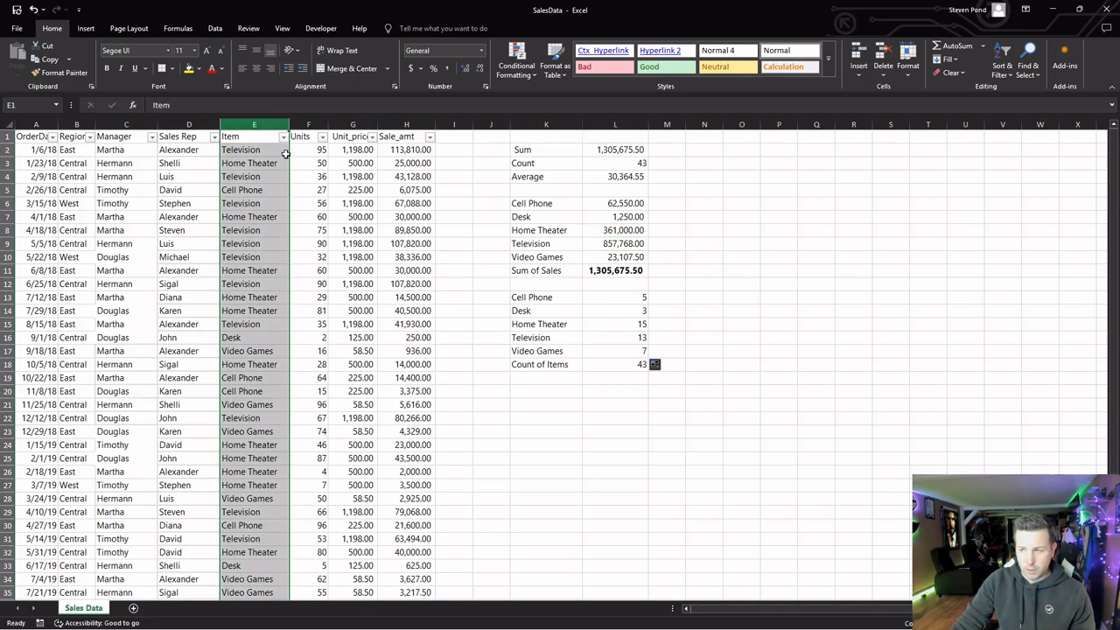
click(406, 123)
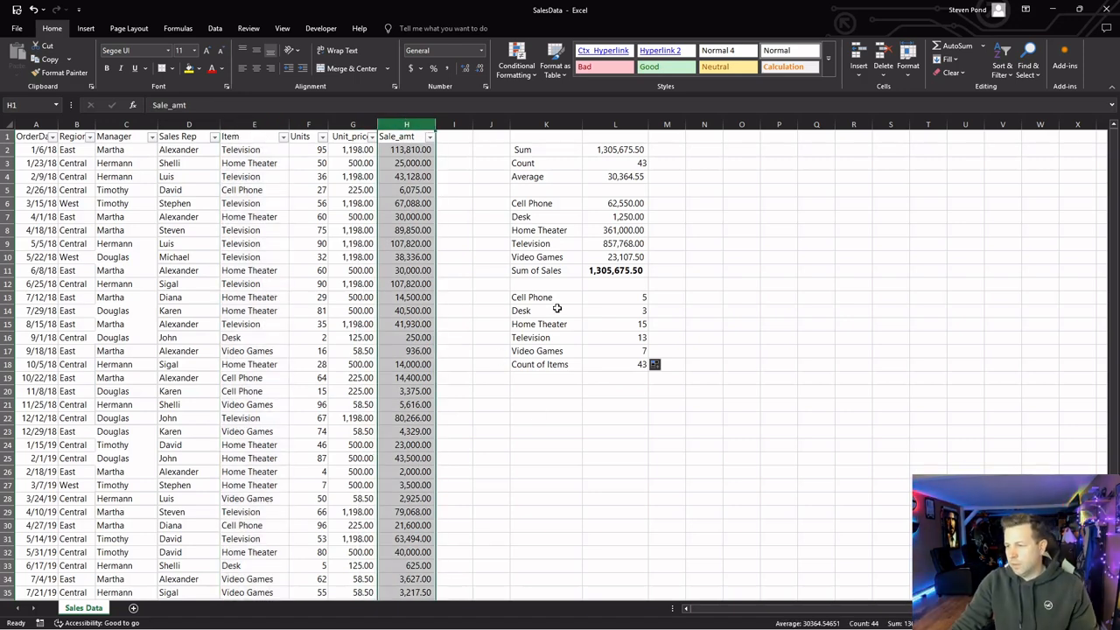
Copy the five item labels from K13:K17 into K20:K24
drag(555, 300, 557, 350)
key(ctrl+c)
click(540, 391)
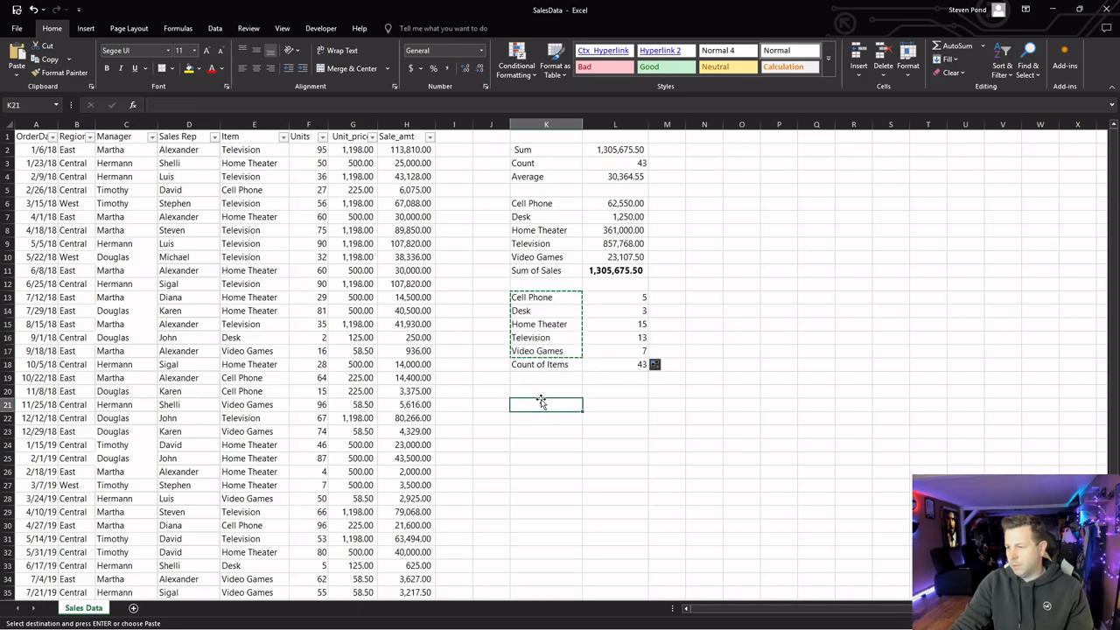
key(ctrl+v)
key(Escape)
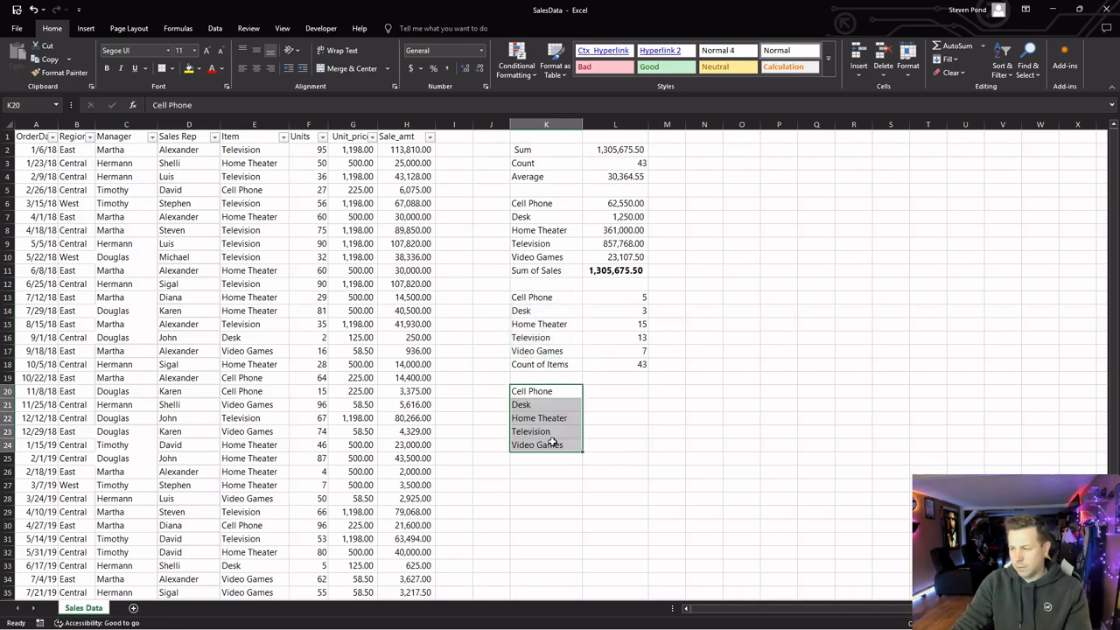
Search for the AVERAGEIF function and start it in L20 for the Cell Phone item
click(626, 180)
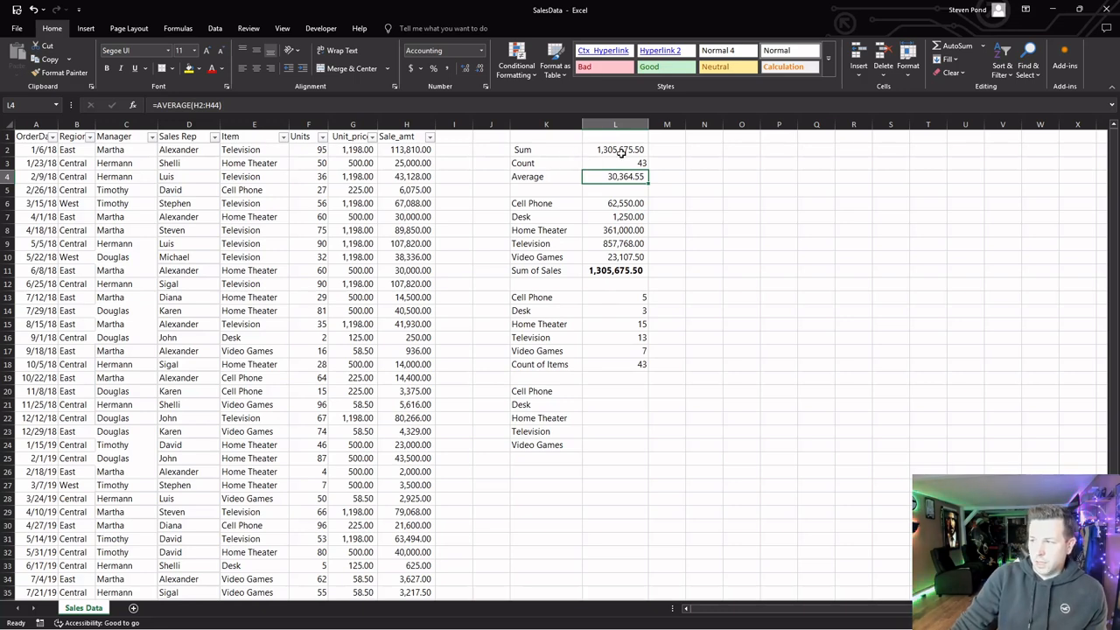
click(601, 398)
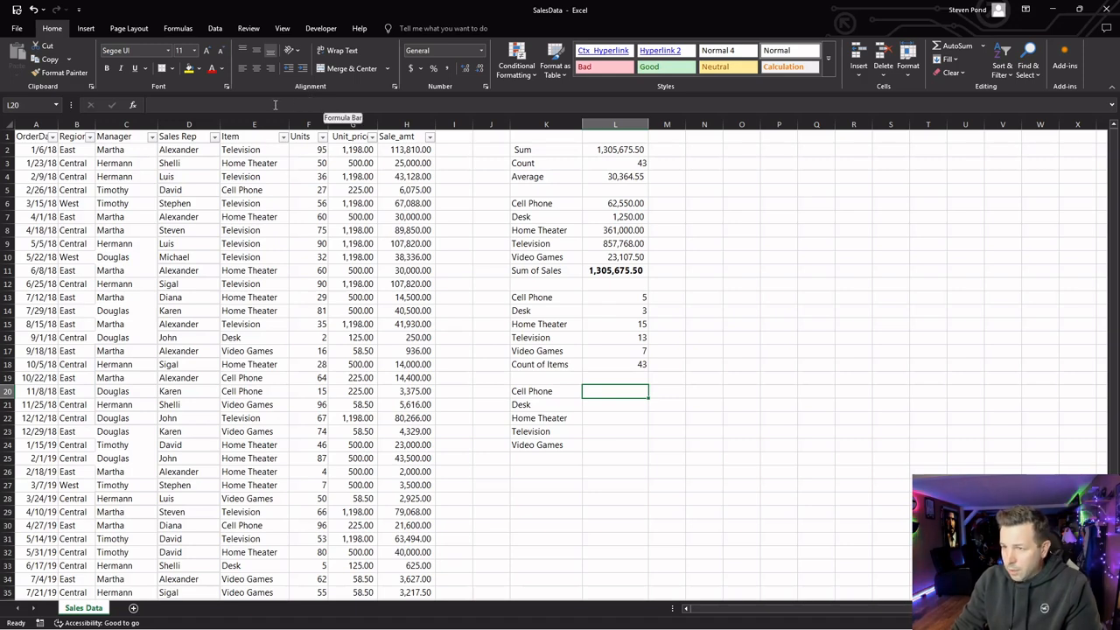
click(134, 105)
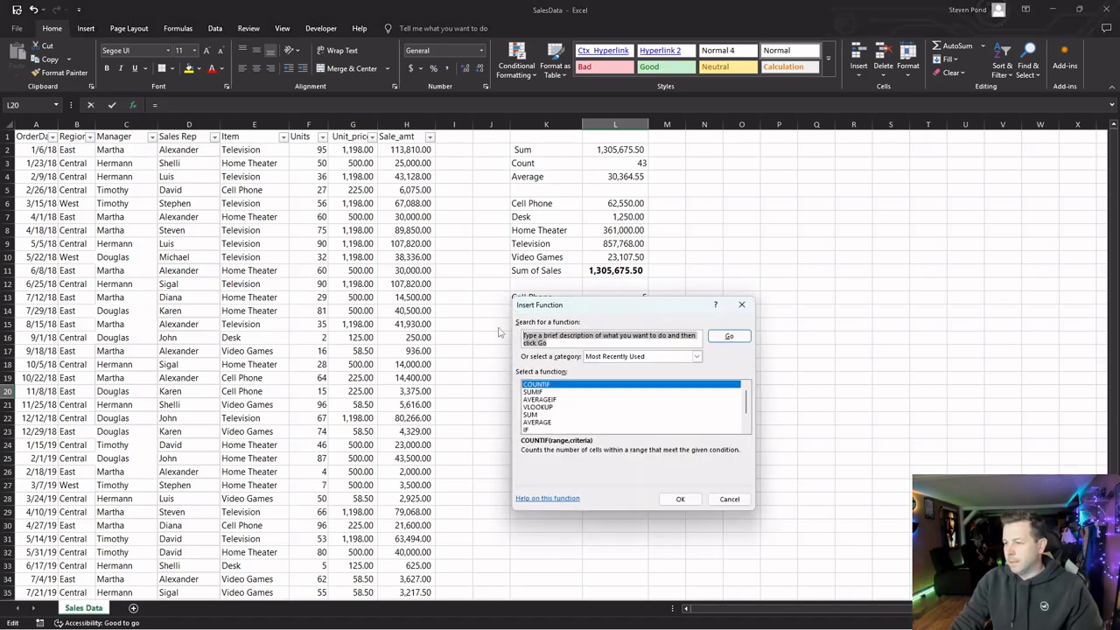
text(averageif)
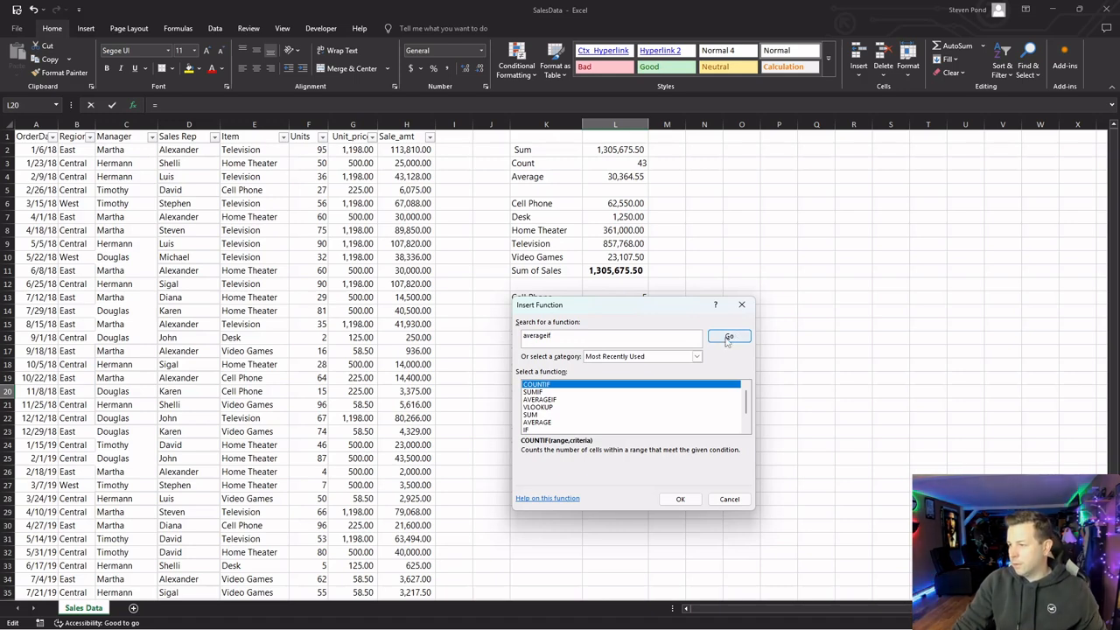
click(728, 339)
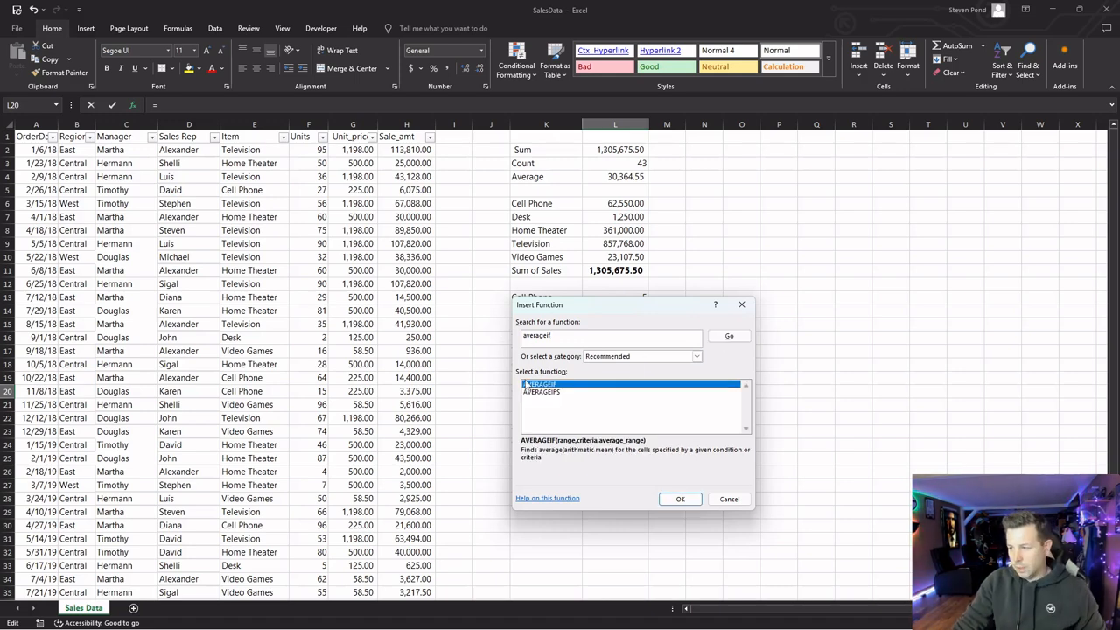
click(680, 499)
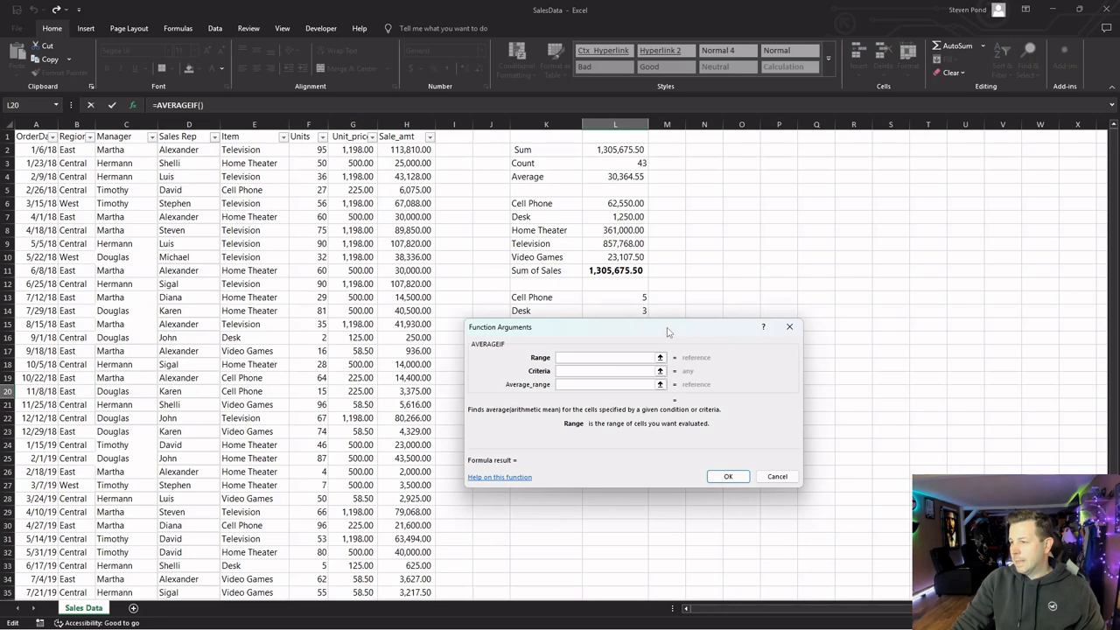
Set the AVERAGEIF average range to $H:$H, the criteria to K20 and the range to $E:$E, and complete the formula in L20
drag(668, 331, 649, 209)
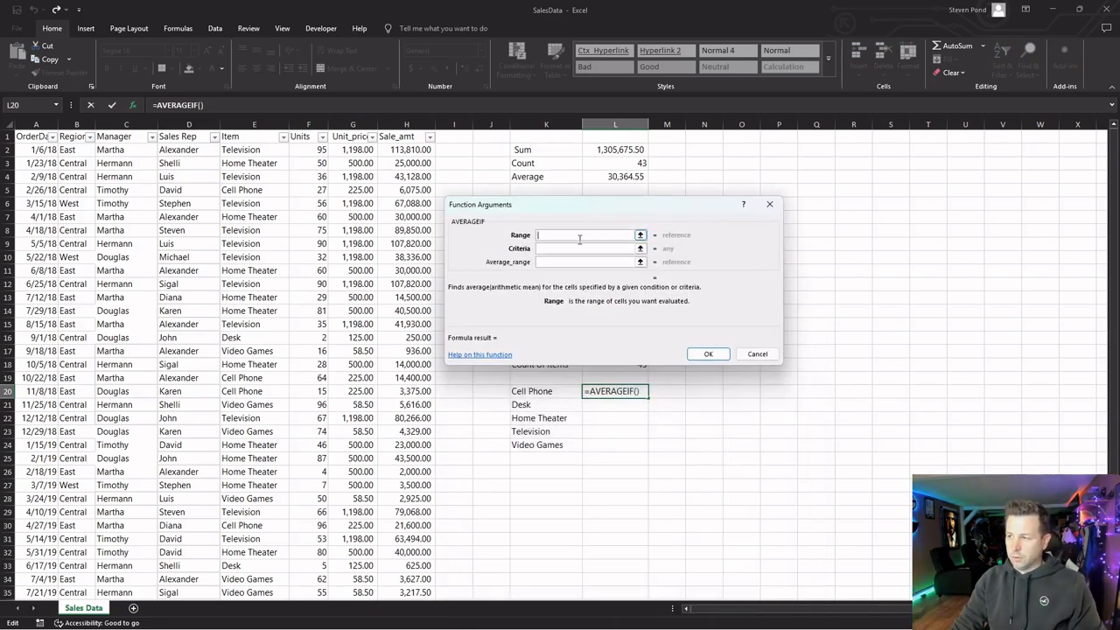
click(547, 261)
click(406, 121)
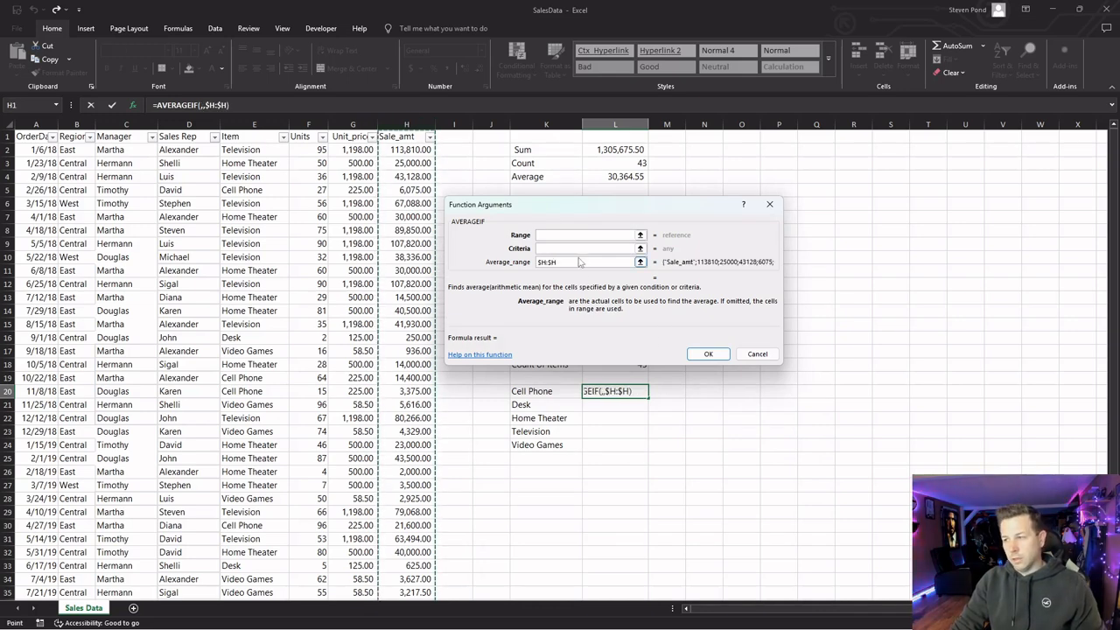
click(550, 248)
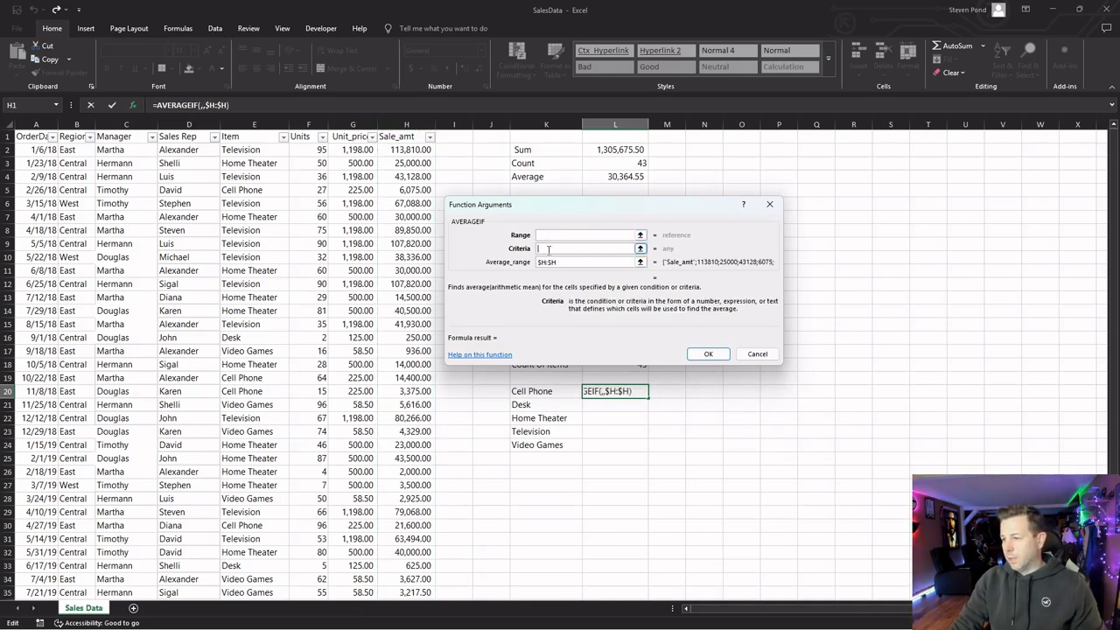
click(555, 391)
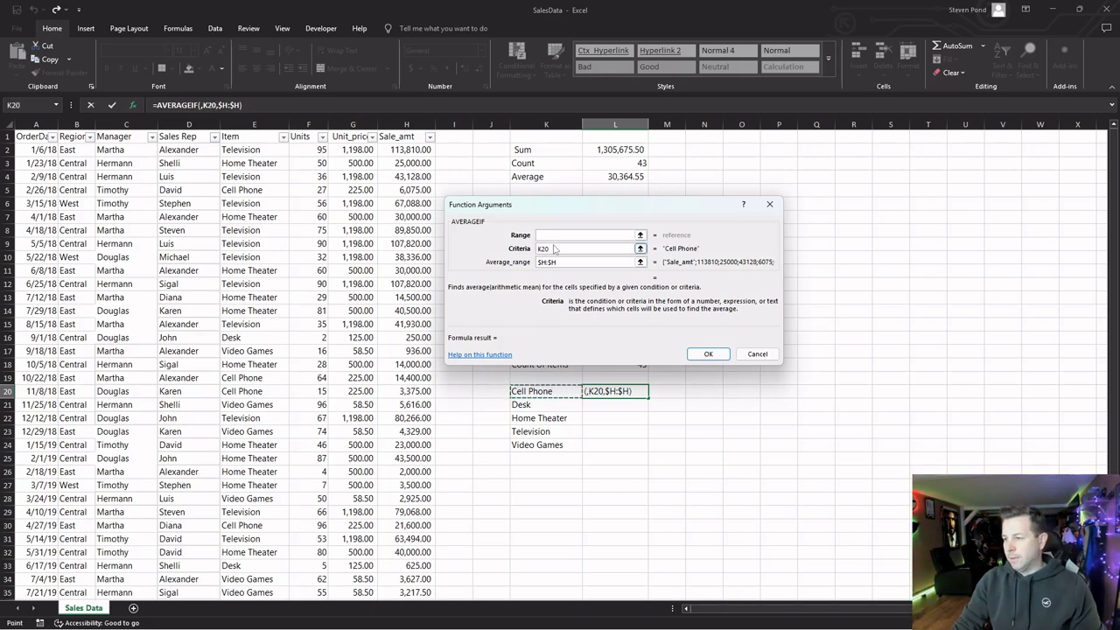
click(577, 235)
click(255, 124)
key(F4)
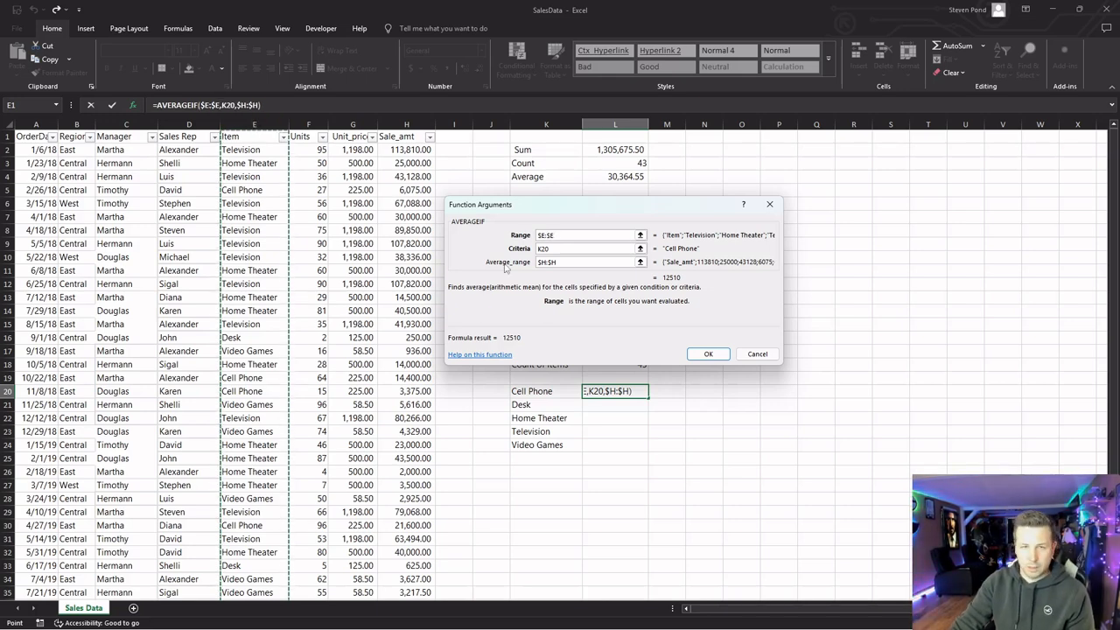
click(708, 354)
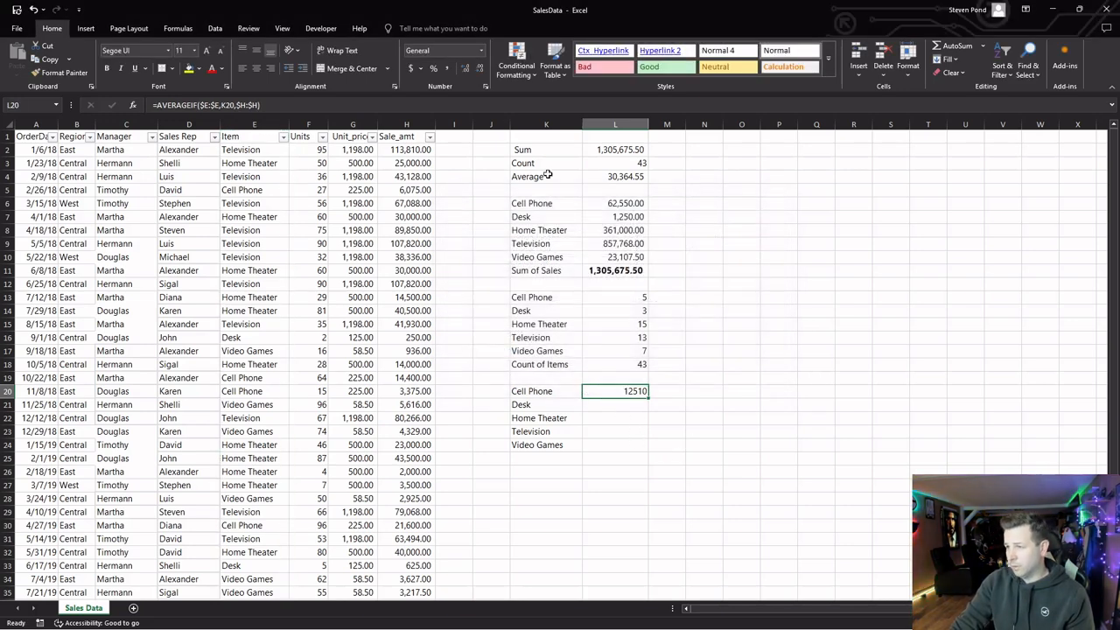
Copy the number format of L6 onto L20:L24 and fill the AVERAGEIF formula from L20 down through L24
click(610, 203)
click(59, 72)
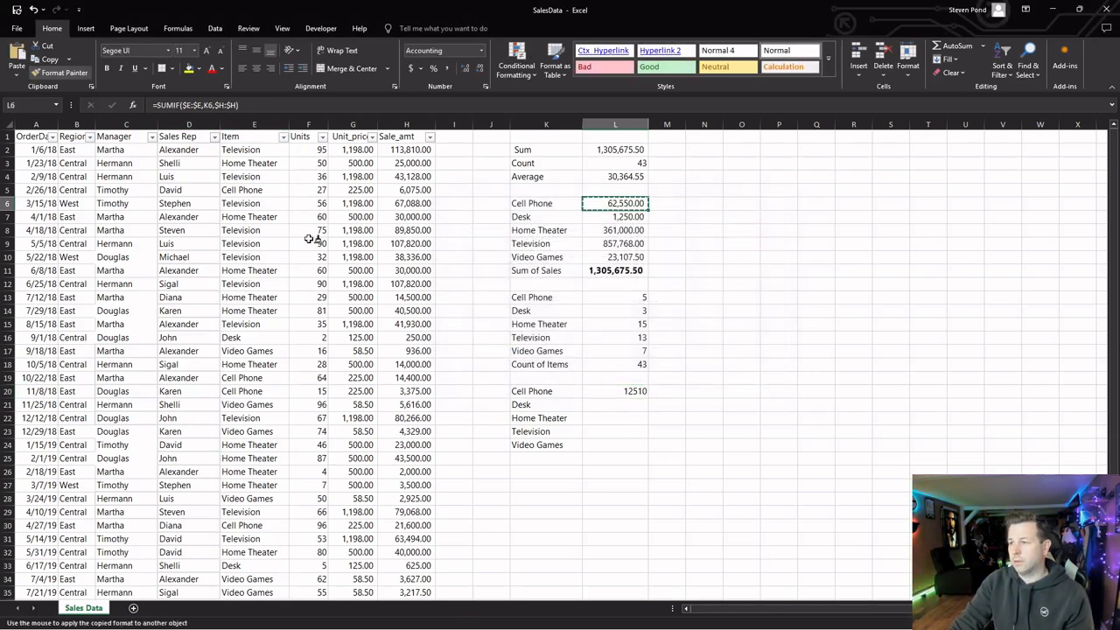
drag(630, 392, 631, 445)
click(618, 391)
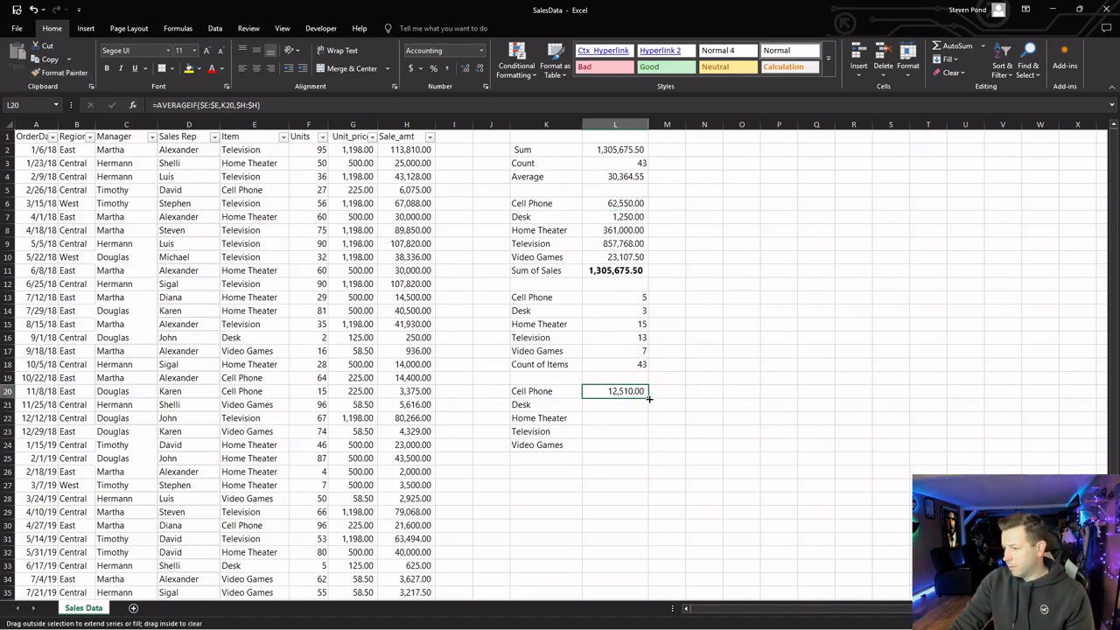
drag(649, 398, 648, 448)
Review the item averages in L21:L24 against the item sums in L6:L10 and the Cell Phone count in L13
click(628, 405)
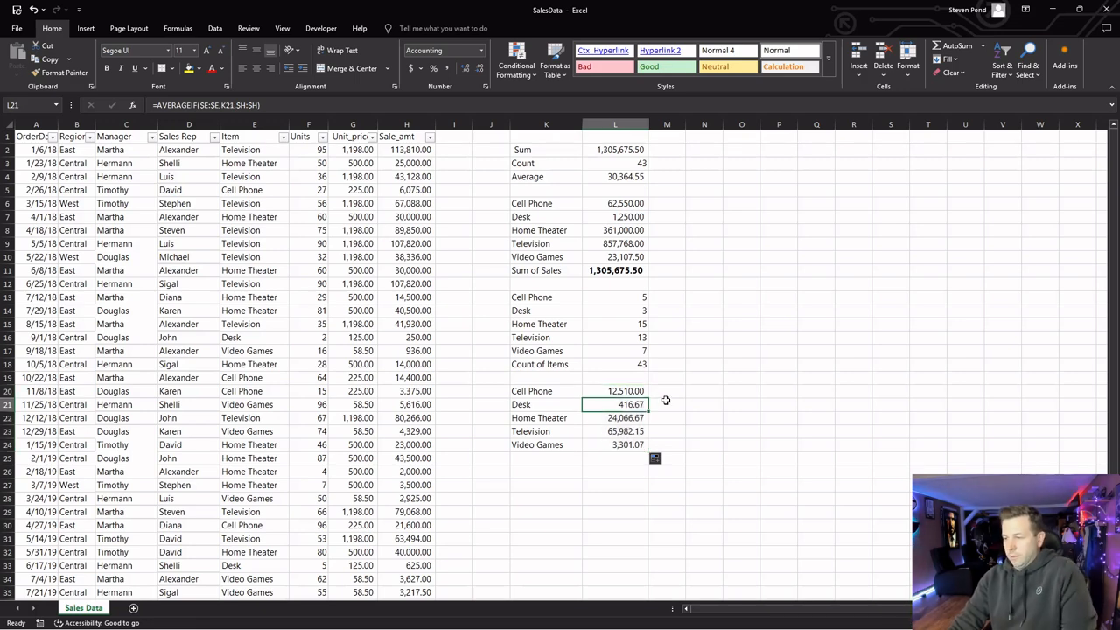
click(639, 421)
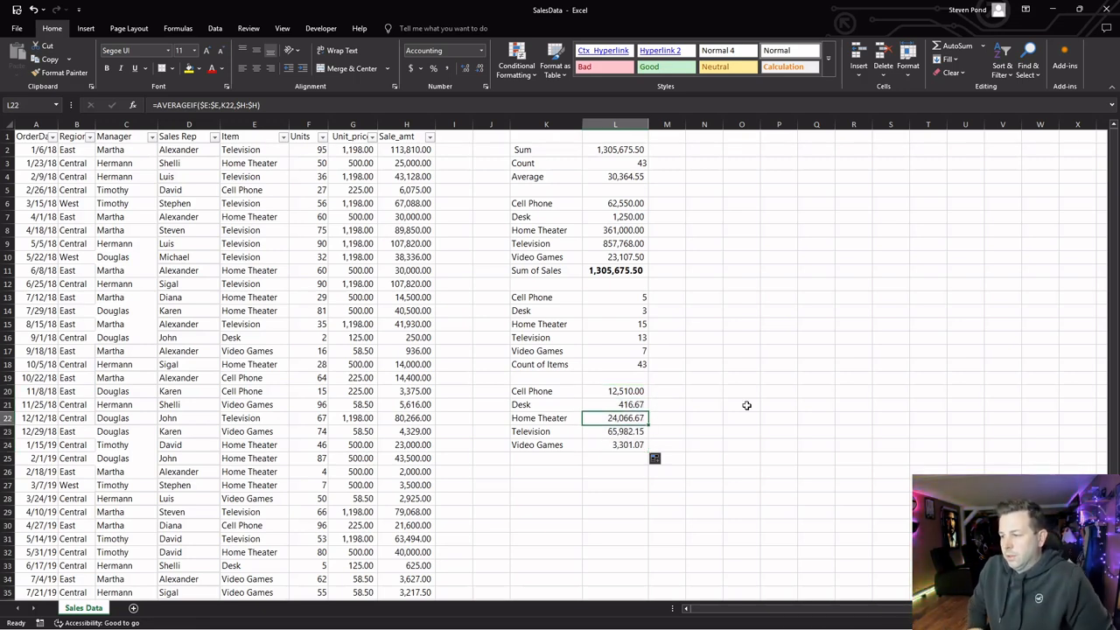
click(628, 443)
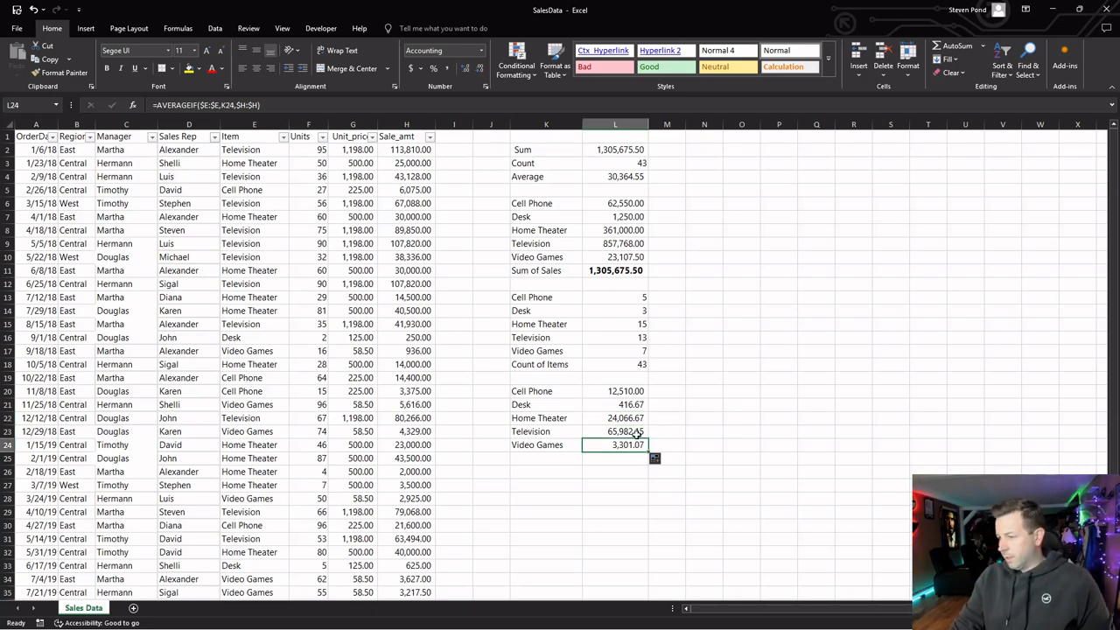
click(637, 433)
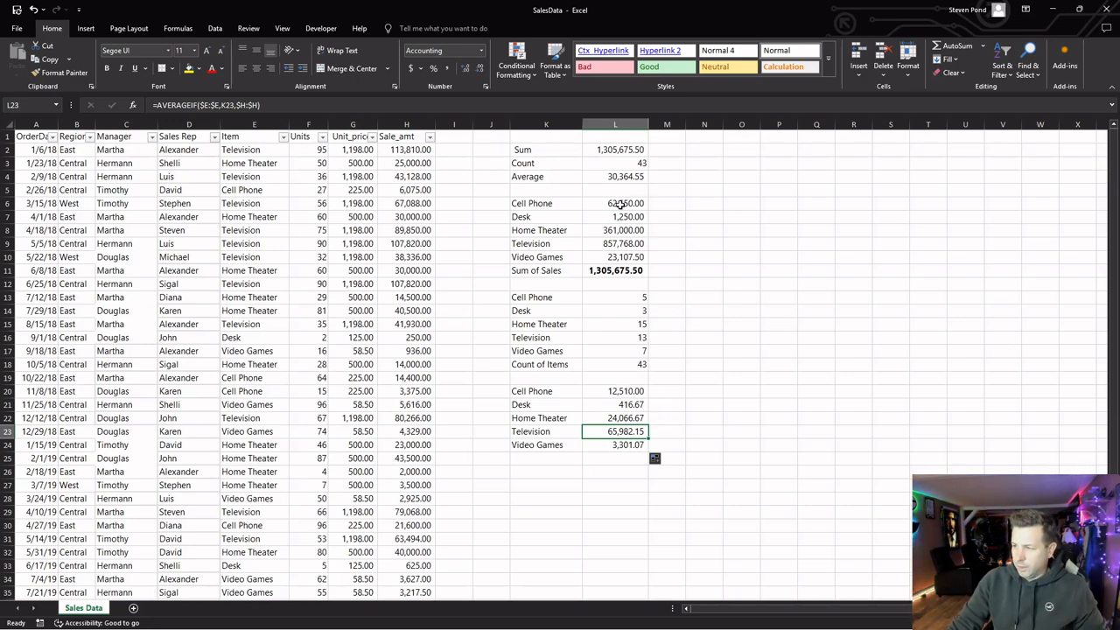
click(622, 244)
click(622, 204)
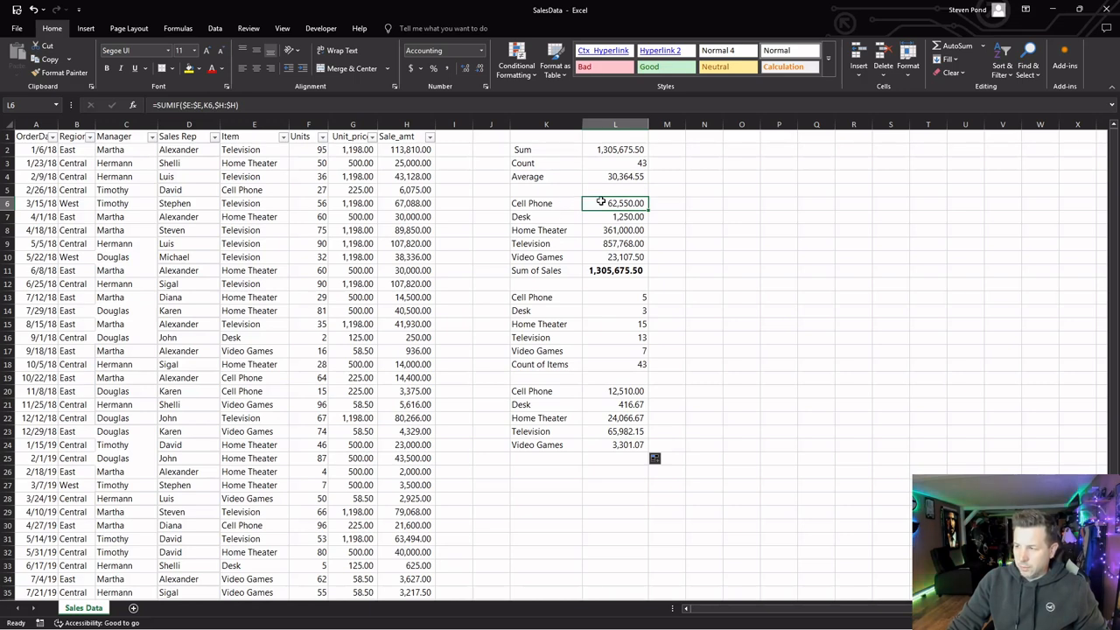
click(636, 301)
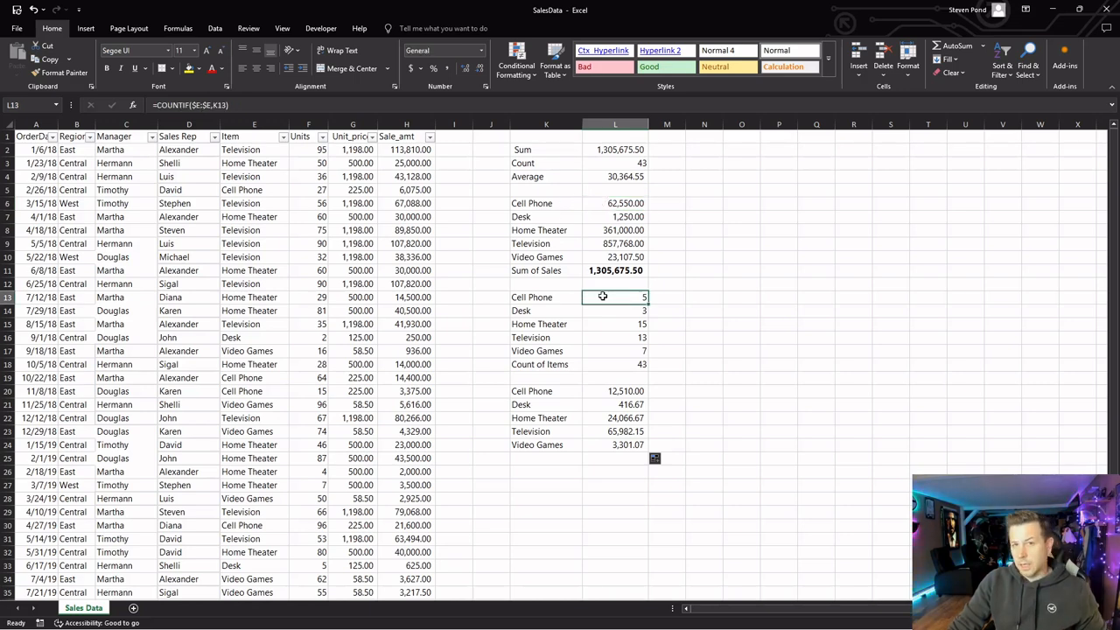
Enter the check formula =L6/L13 in M20 and fill it down through M24 beside the AVERAGEIF results
click(668, 393)
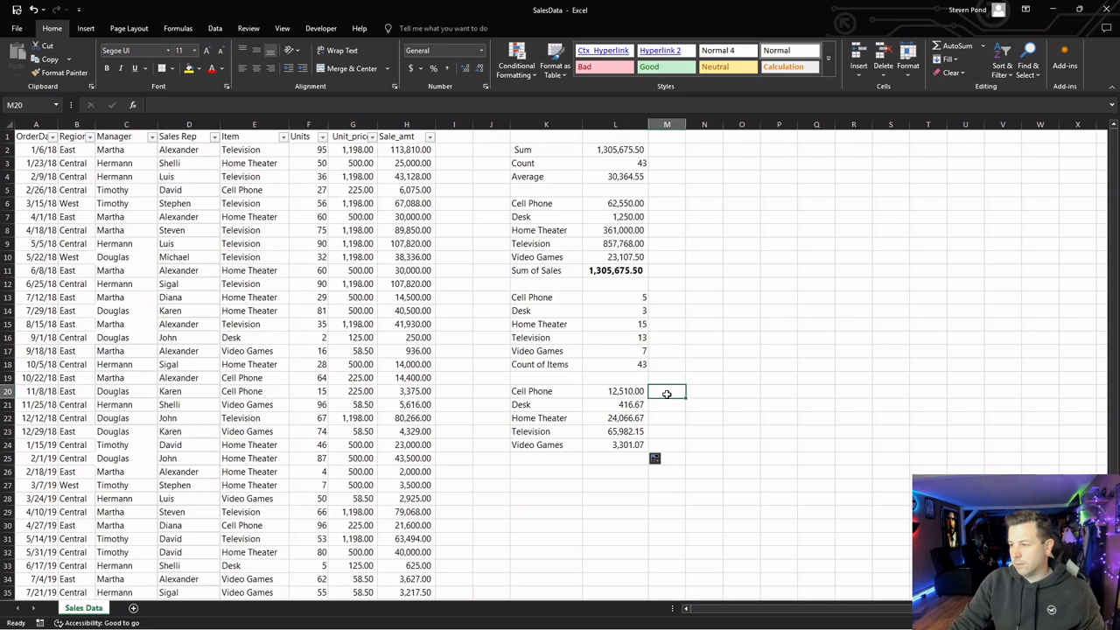
text(=)
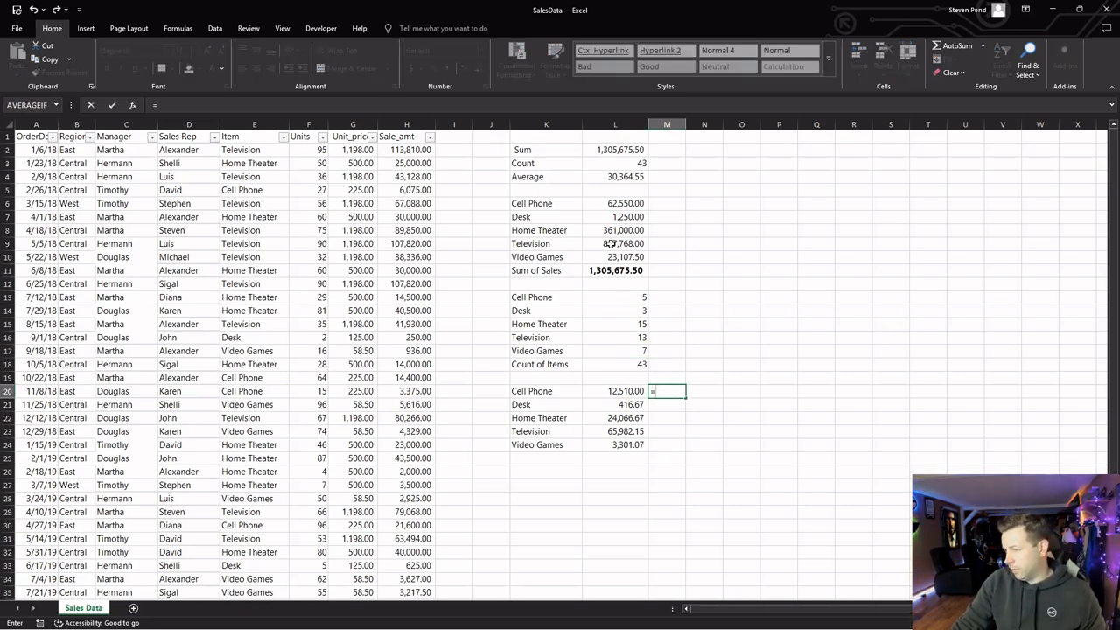
click(622, 204)
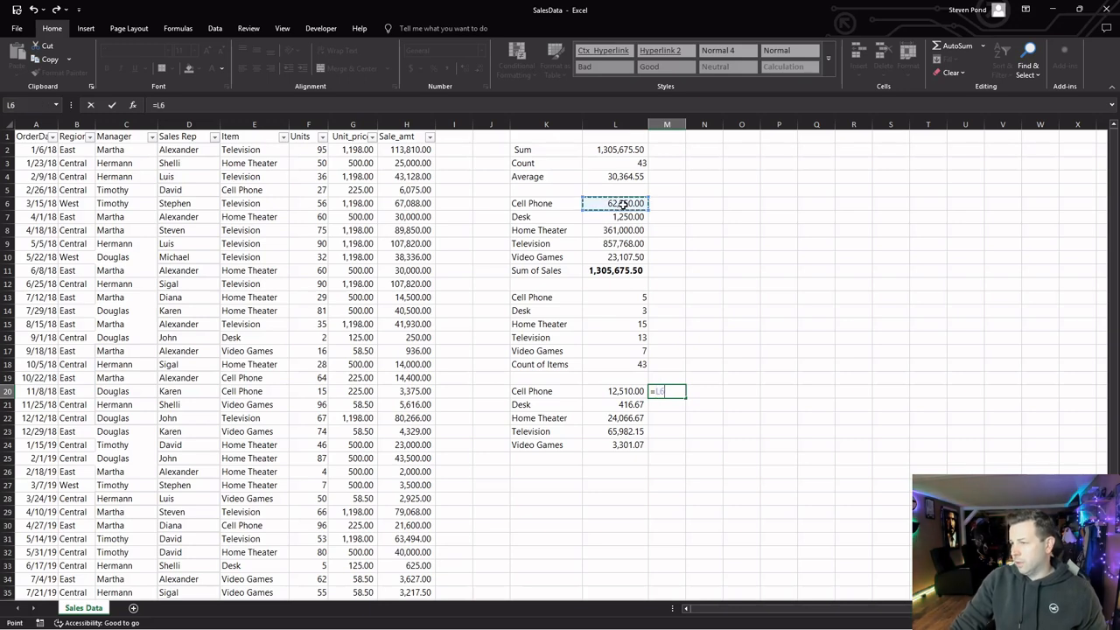
text(/)
click(633, 299)
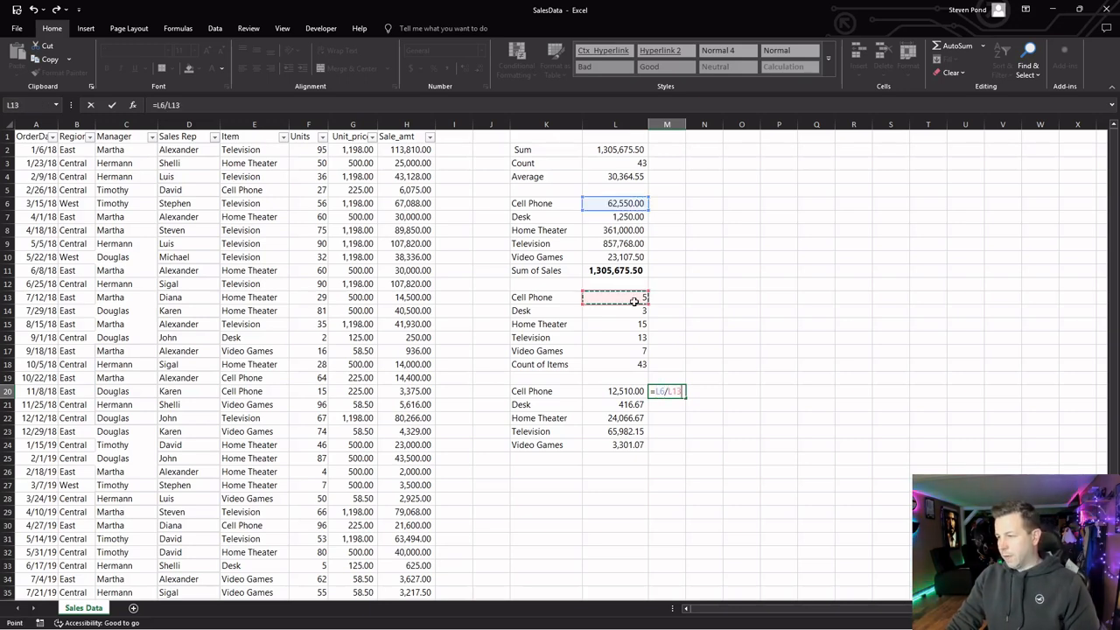
key(Return)
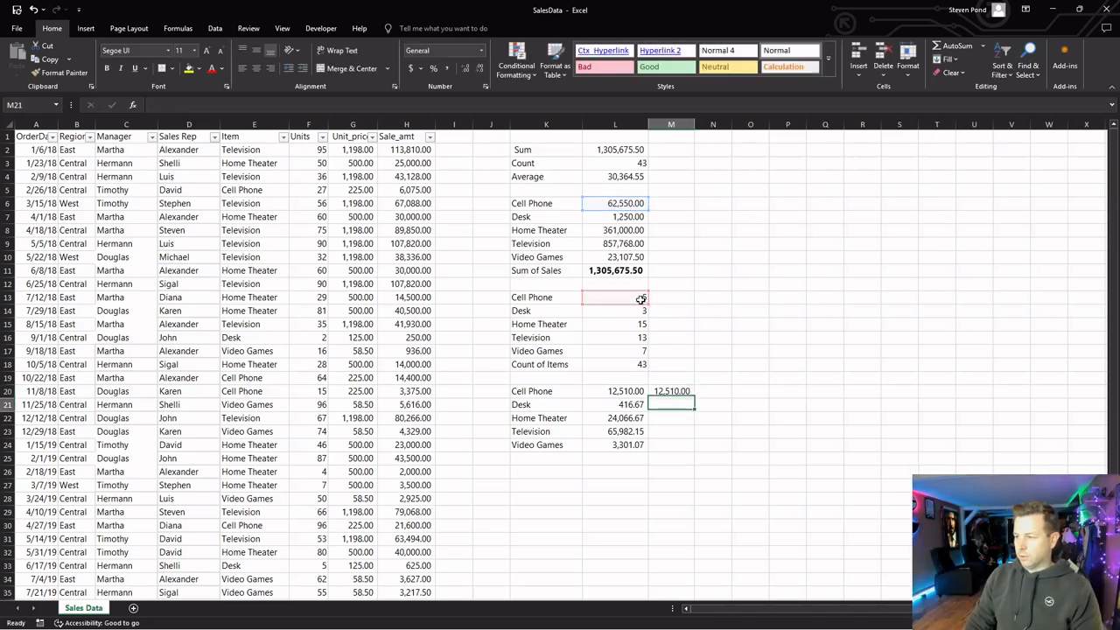
click(680, 392)
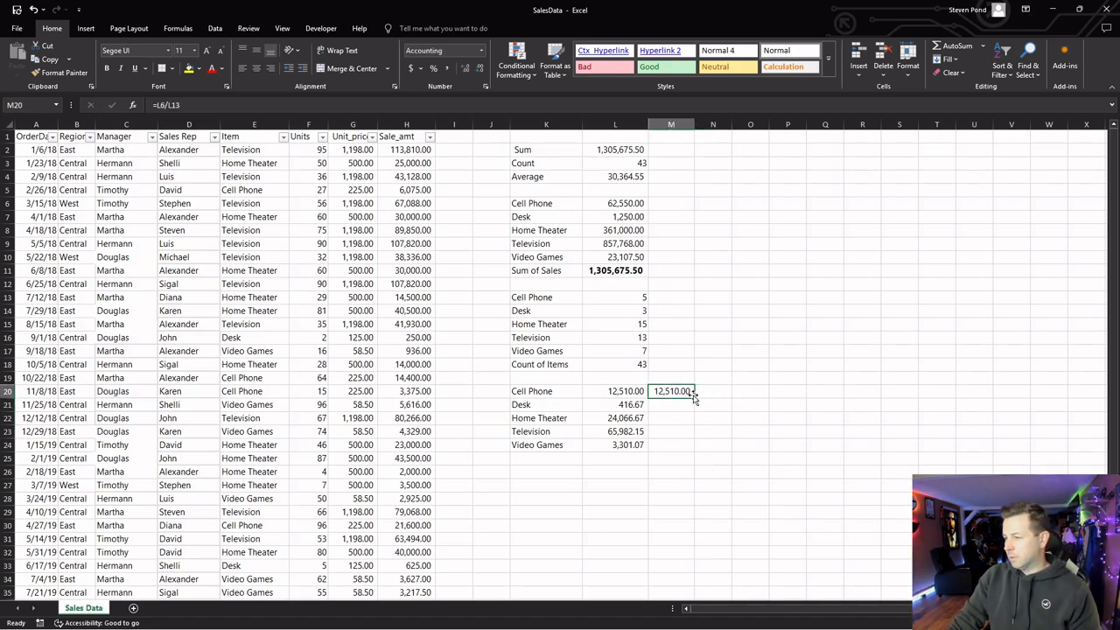
drag(696, 395, 693, 450)
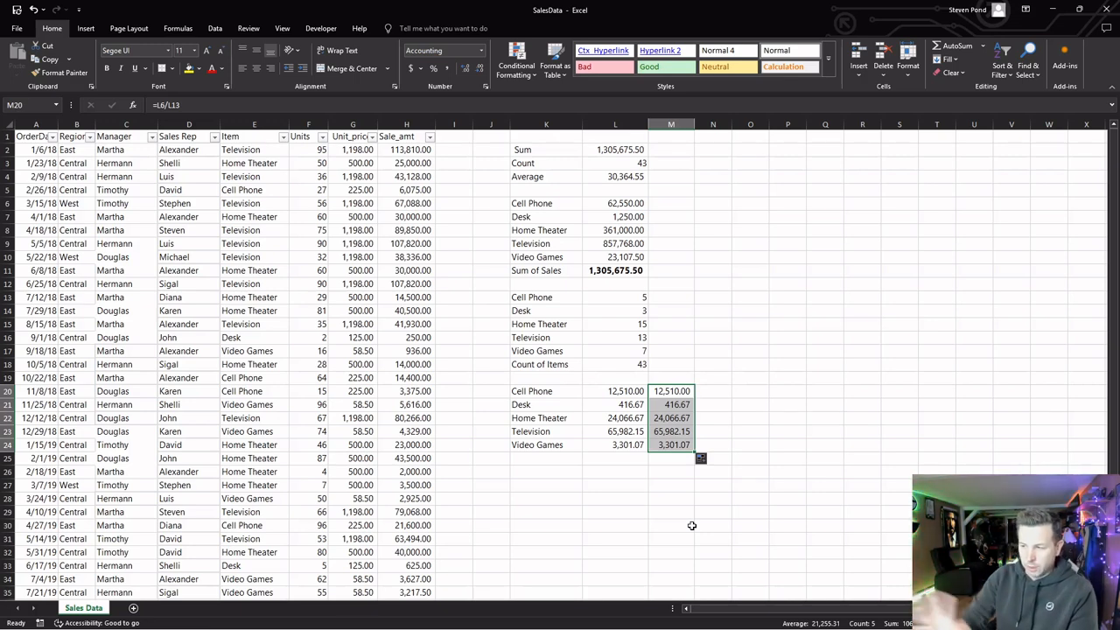
click(565, 205)
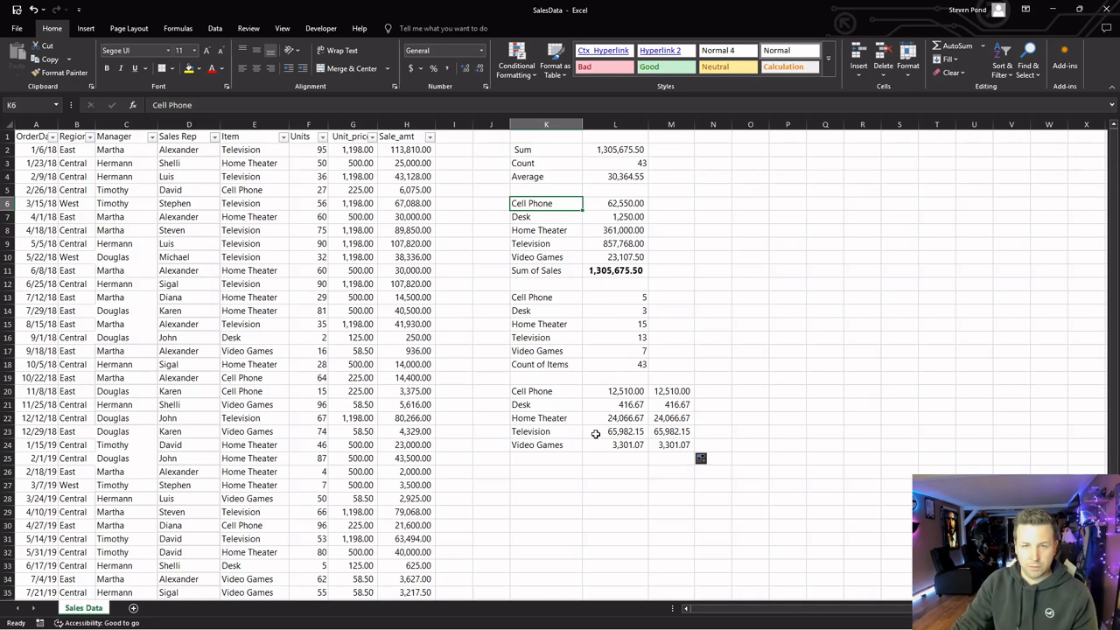
Search the function library for sumifs and start a SUMIFS formula in cell M17
click(676, 355)
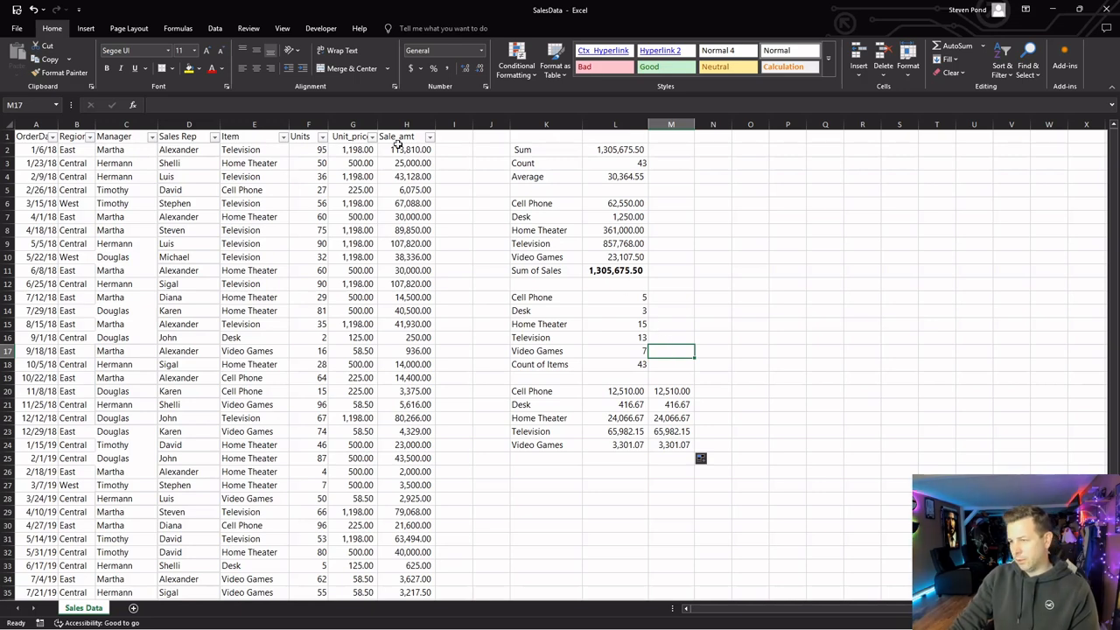
click(132, 105)
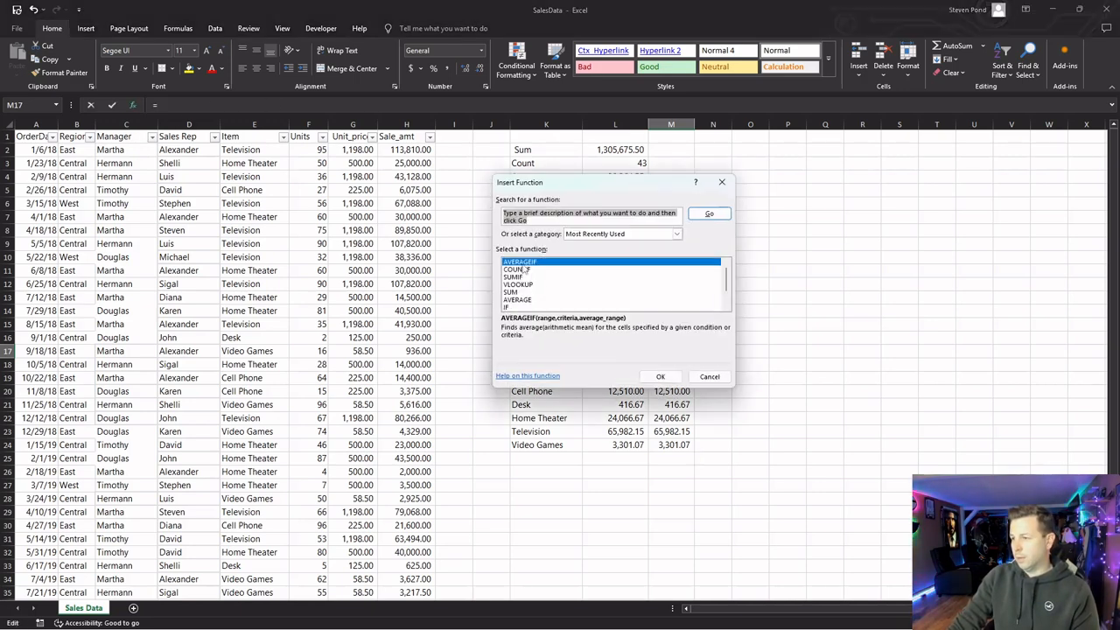
click(541, 221)
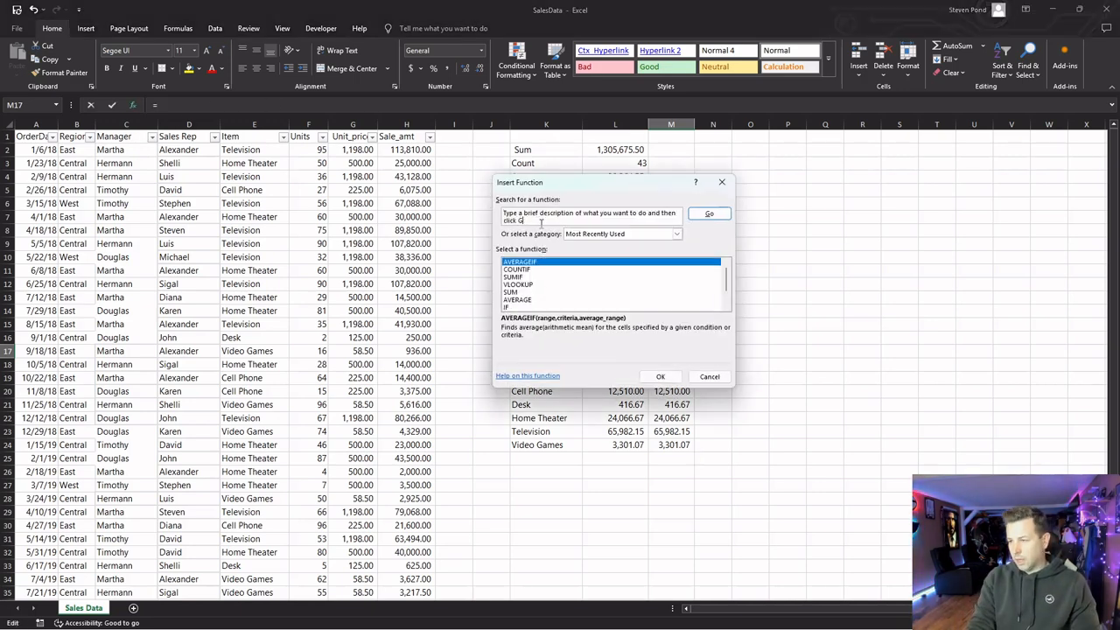
key(BackSpace)
key(BackSpace)
key(BackSpace)
key(BackSpace)
key(BackSpace)
key(BackSpace)
key(BackSpace)
key(BackSpace)
key(BackSpace)
key(BackSpace)
key(BackSpace)
key(BackSpace)
key(BackSpace)
key(BackSpace)
key(BackSpace)
key(BackSpace)
key(BackSpace)
key(BackSpace)
key(BackSpace)
key(BackSpace)
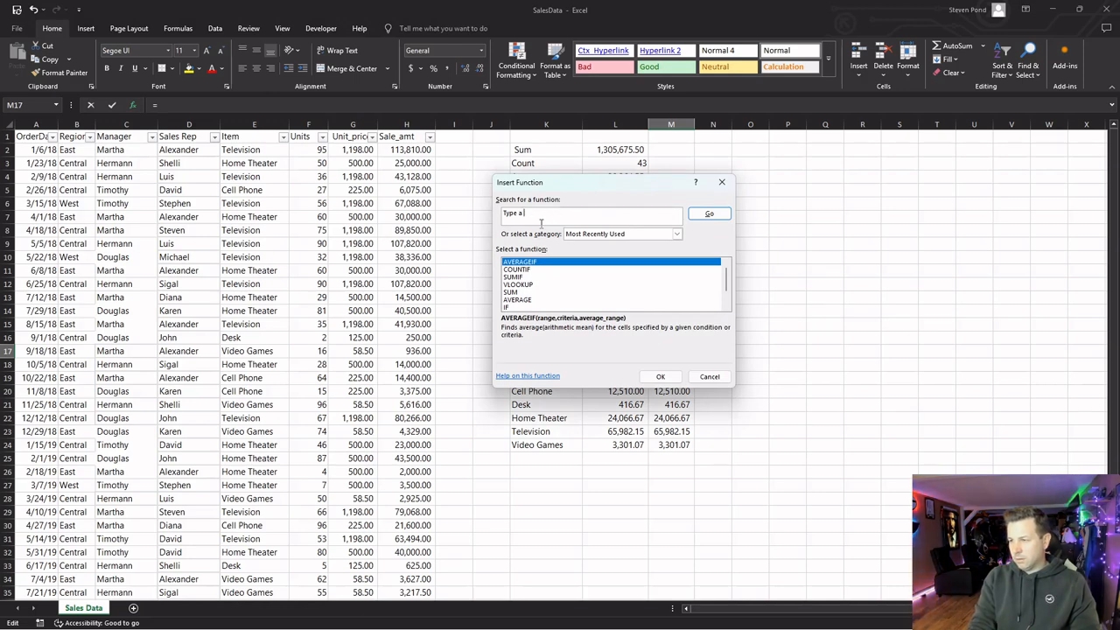
text(sumifs)
click(711, 213)
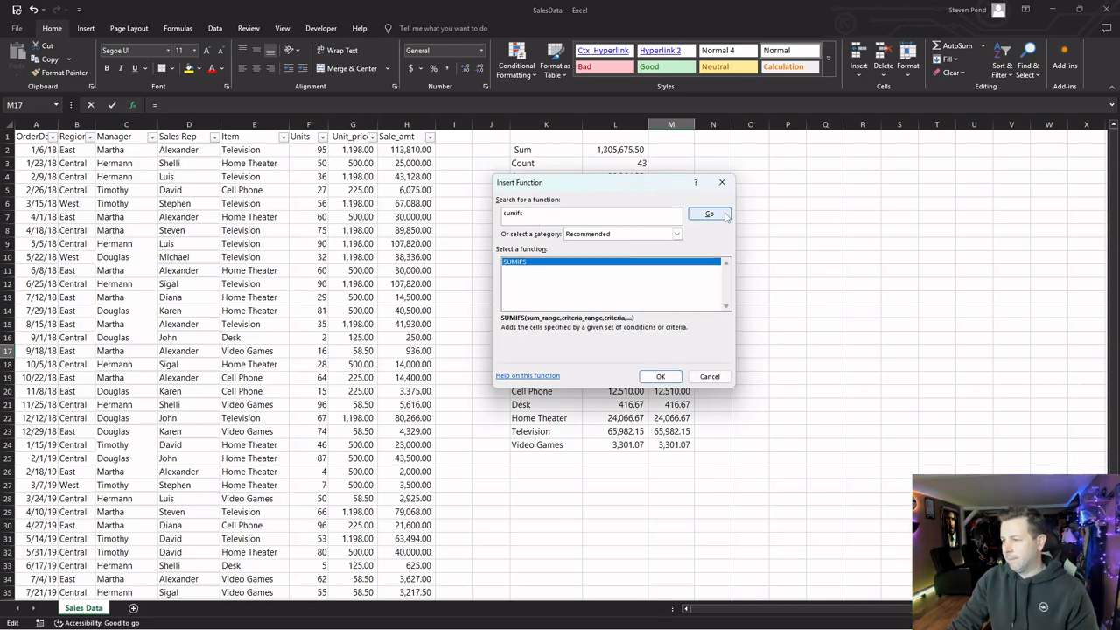
double_click(570, 263)
Set the SUMIFS sum range to H:H, the first criteria range to E:E and its criterion to "Television"
click(542, 234)
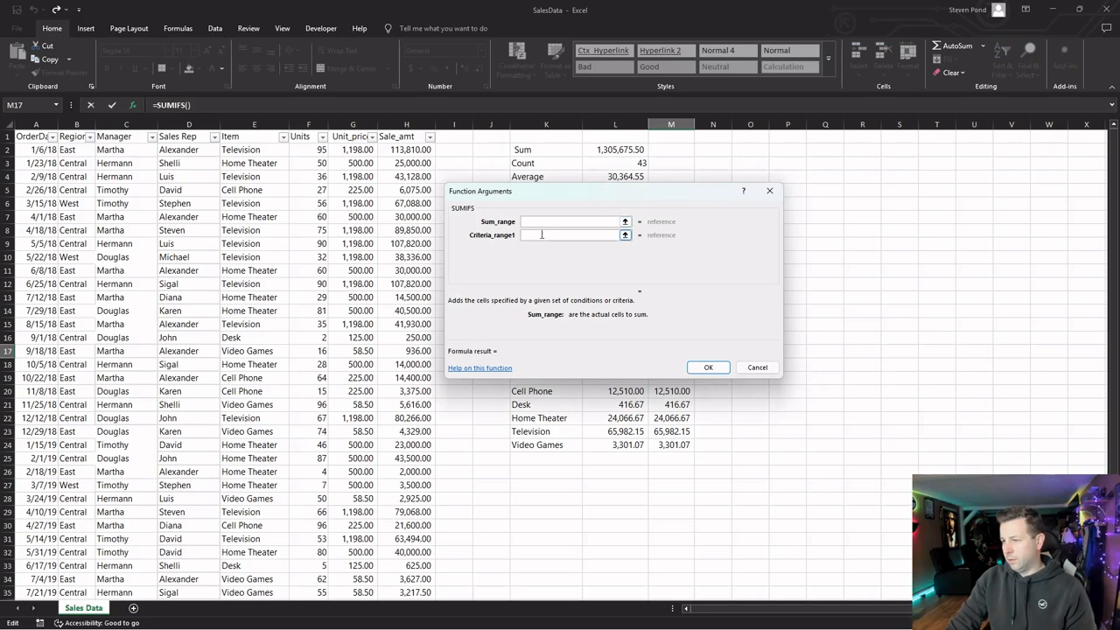
drag(560, 195, 721, 279)
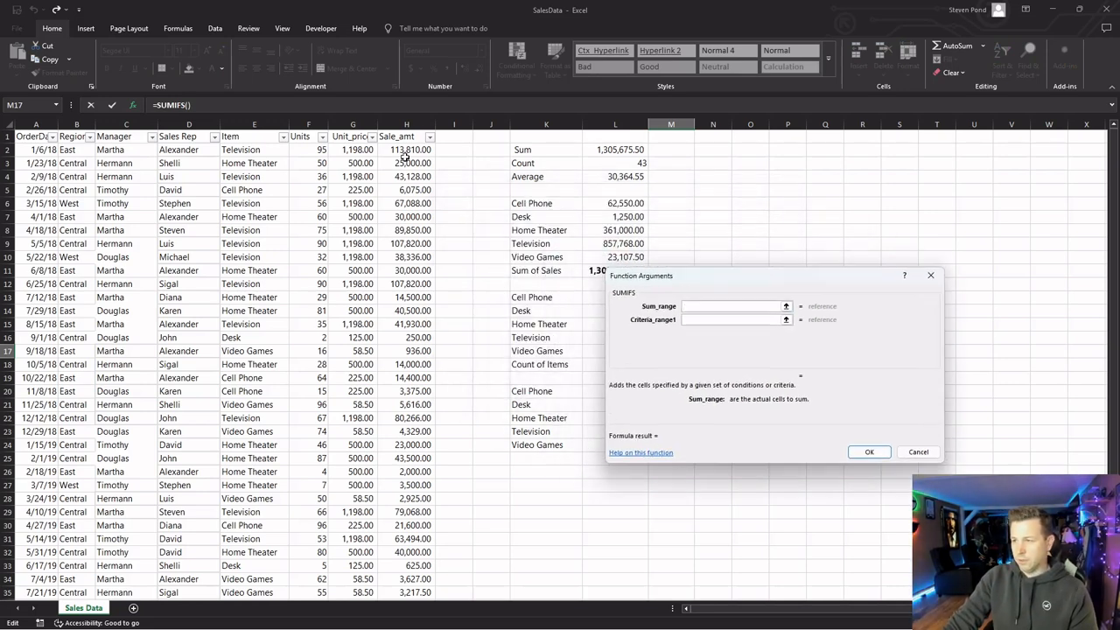
click(418, 127)
key(Tab)
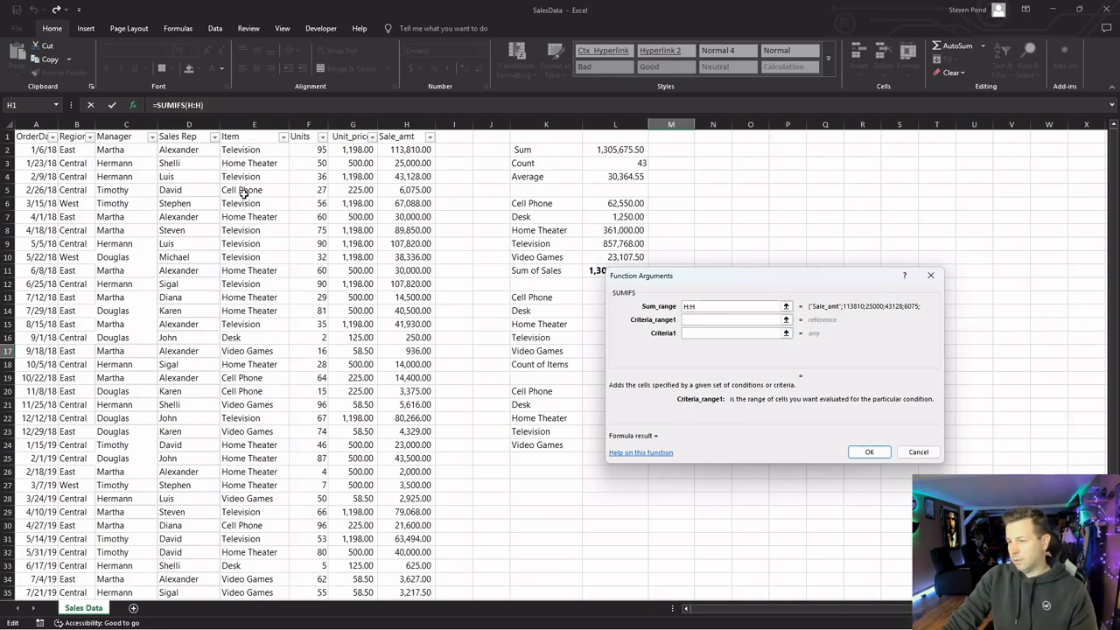
click(252, 127)
click(724, 332)
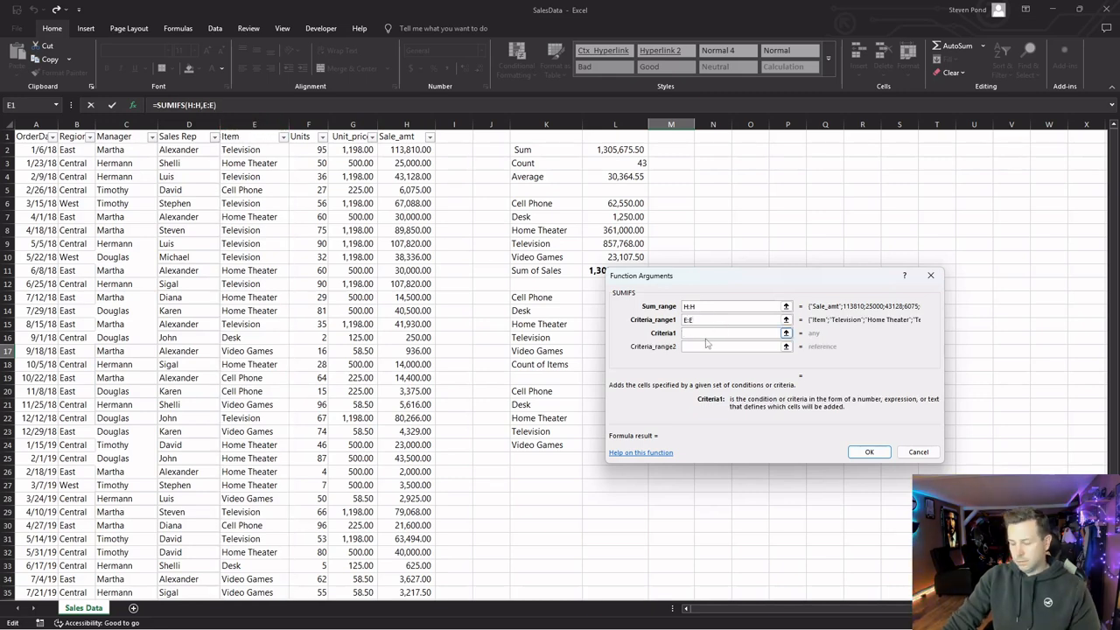
text("Televisi)
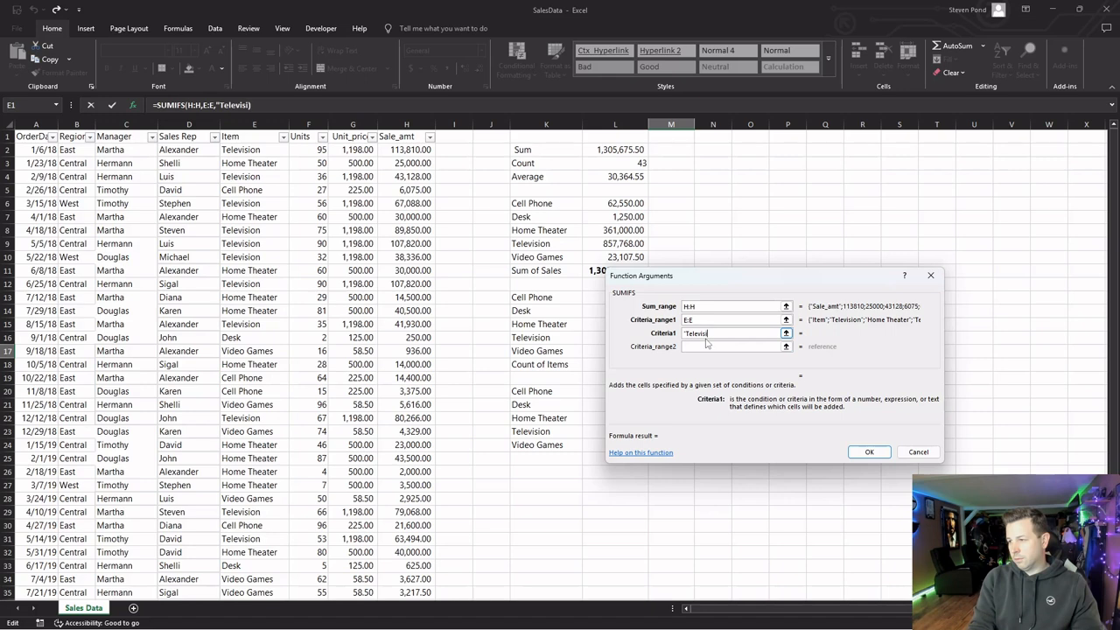
text(on")
key(Tab)
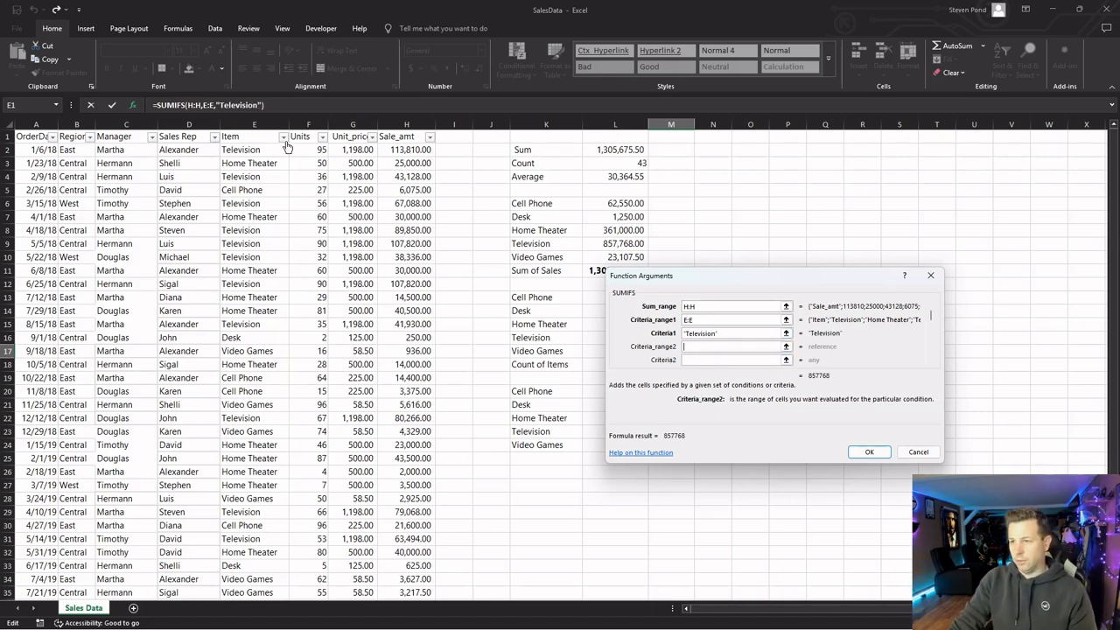
Try D:D as the second criteria range with a sales rep's name as its criterion, and discard the SUMIFS formula
click(179, 123)
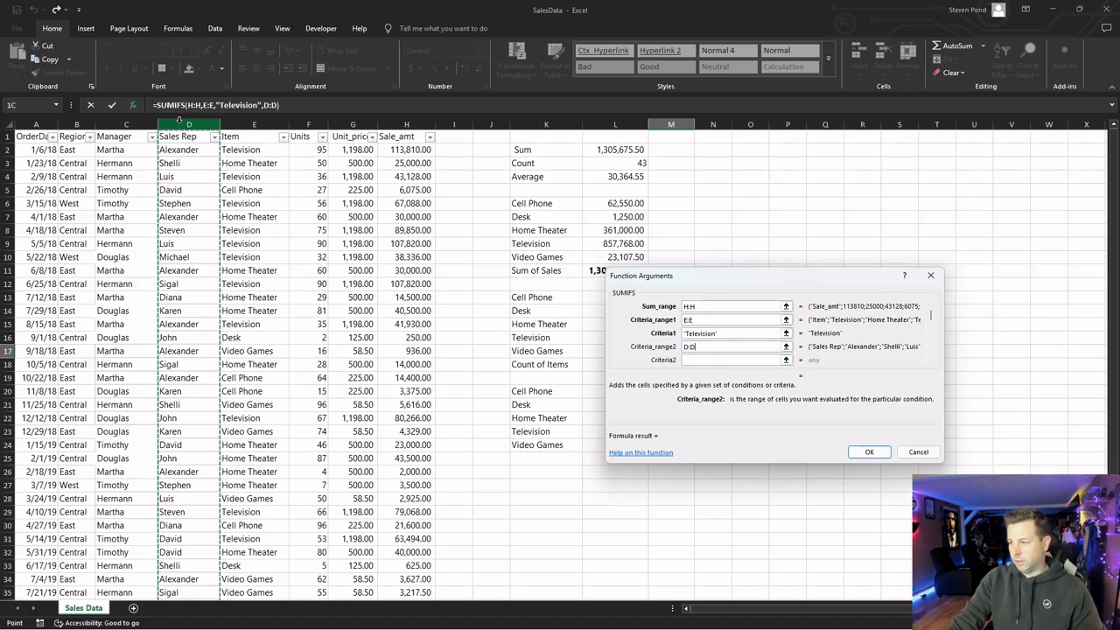
click(718, 361)
text(")
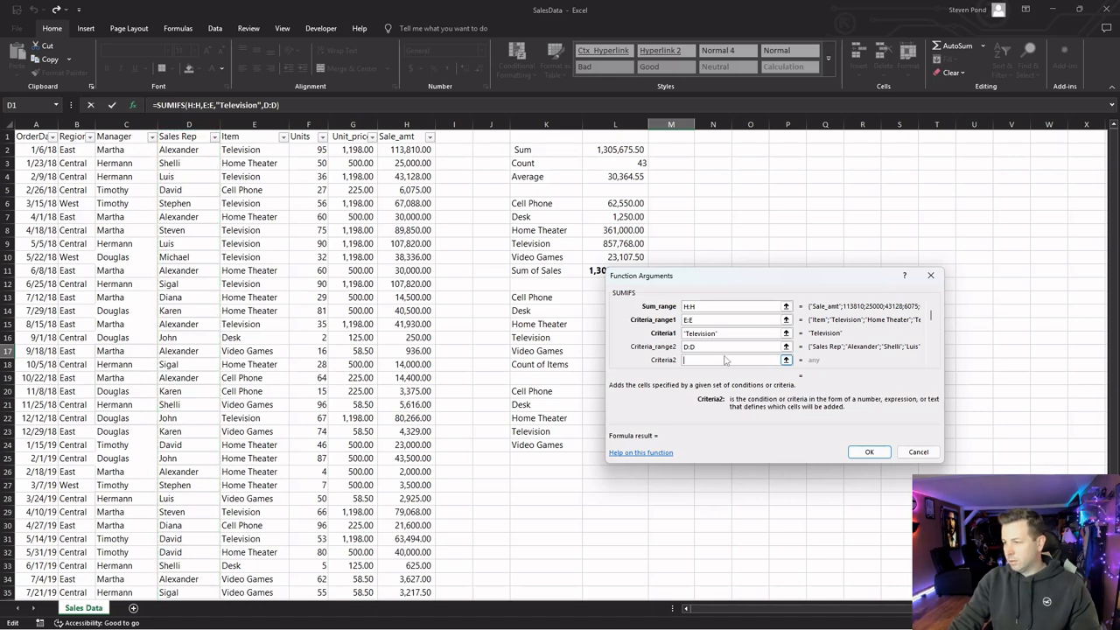
text(Shelli")
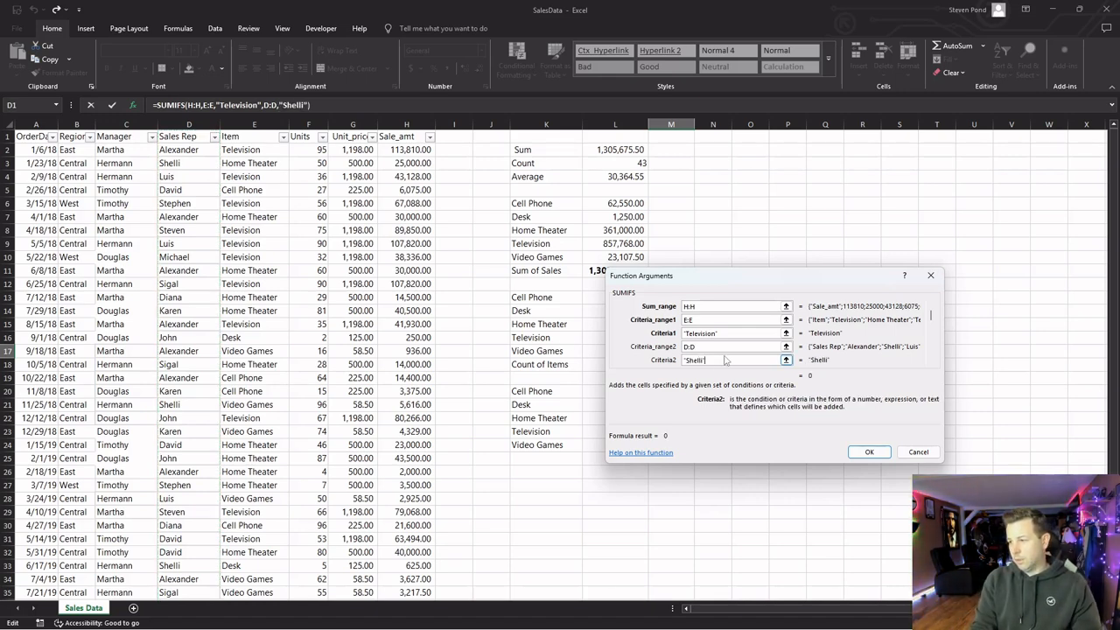
key(Tab)
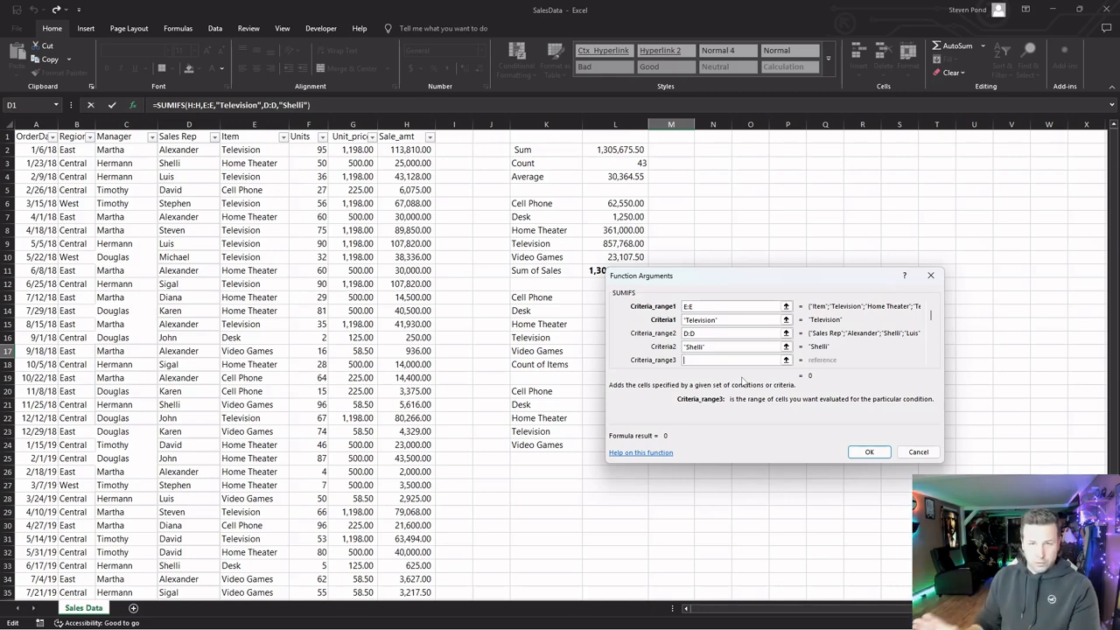
drag(759, 278, 821, 251)
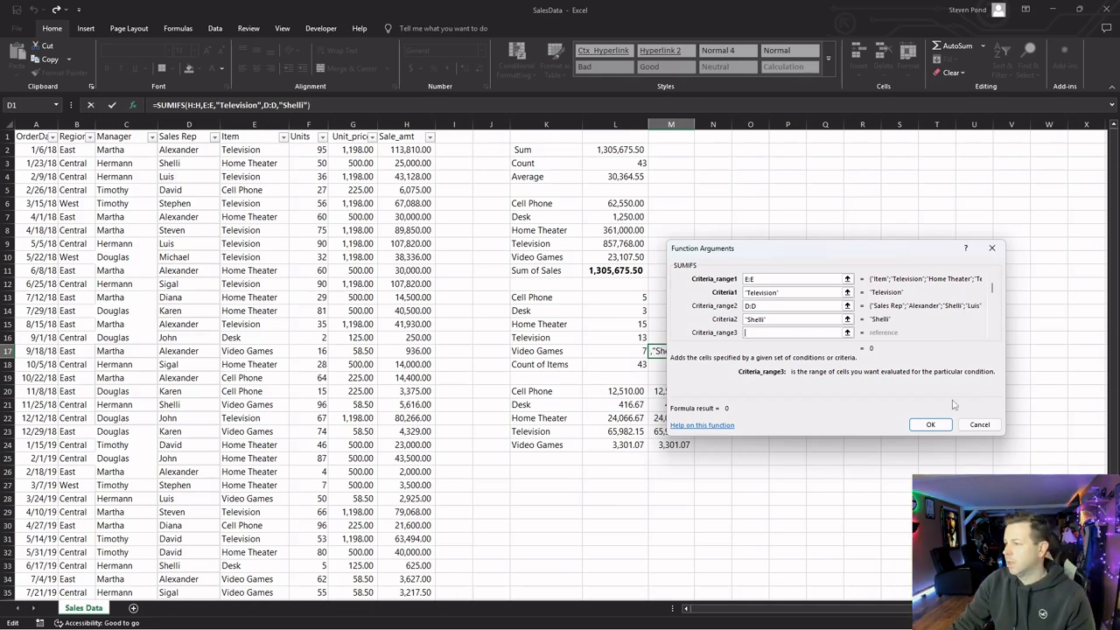
click(979, 425)
click(745, 267)
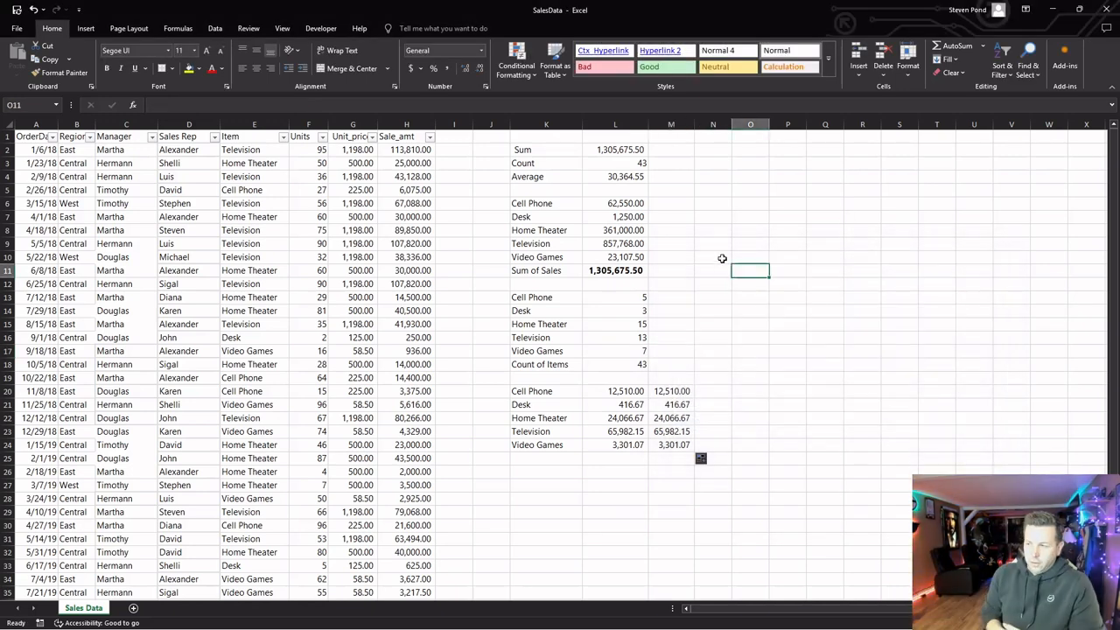